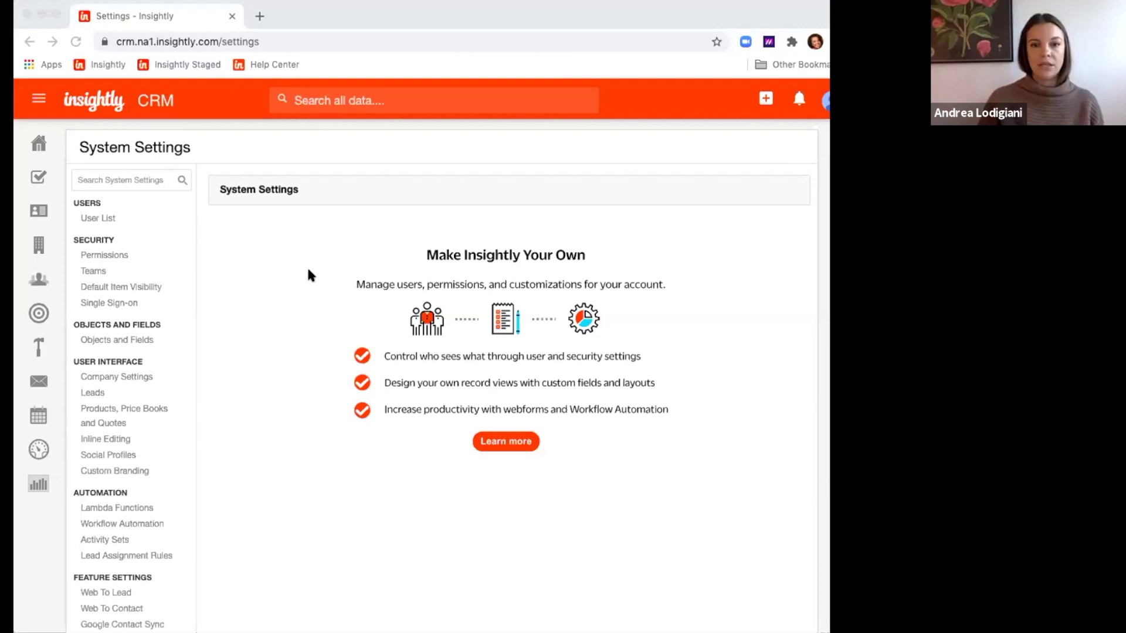
Start a new workflow process under Workflow Automation and name it "Sales | Apply new Pipeline".
left_click(120, 525)
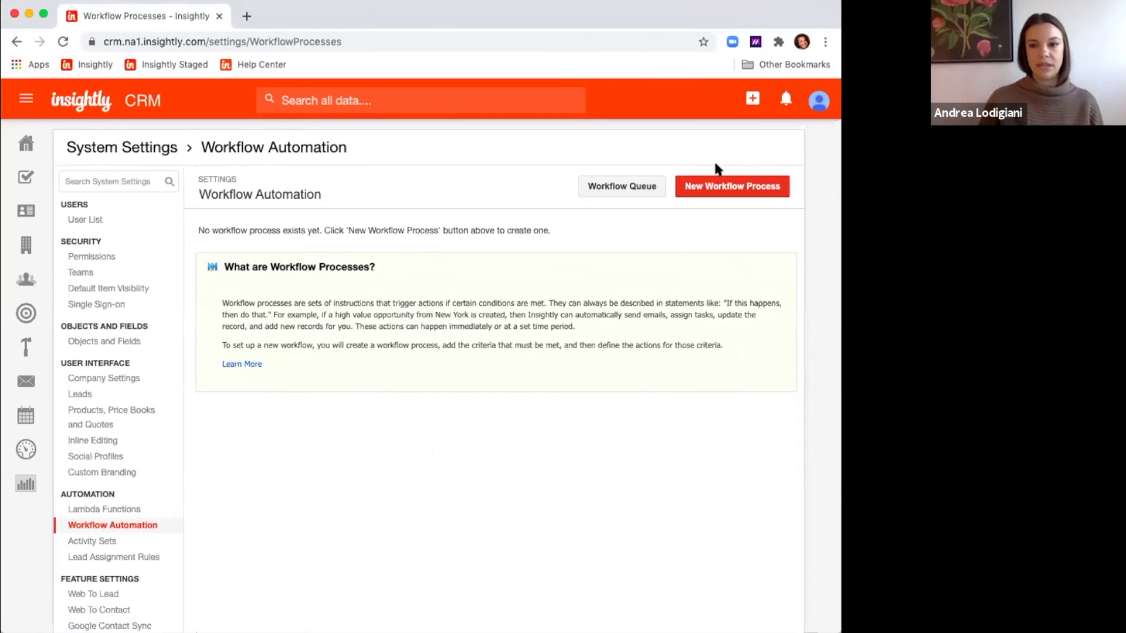
left_click(713, 190)
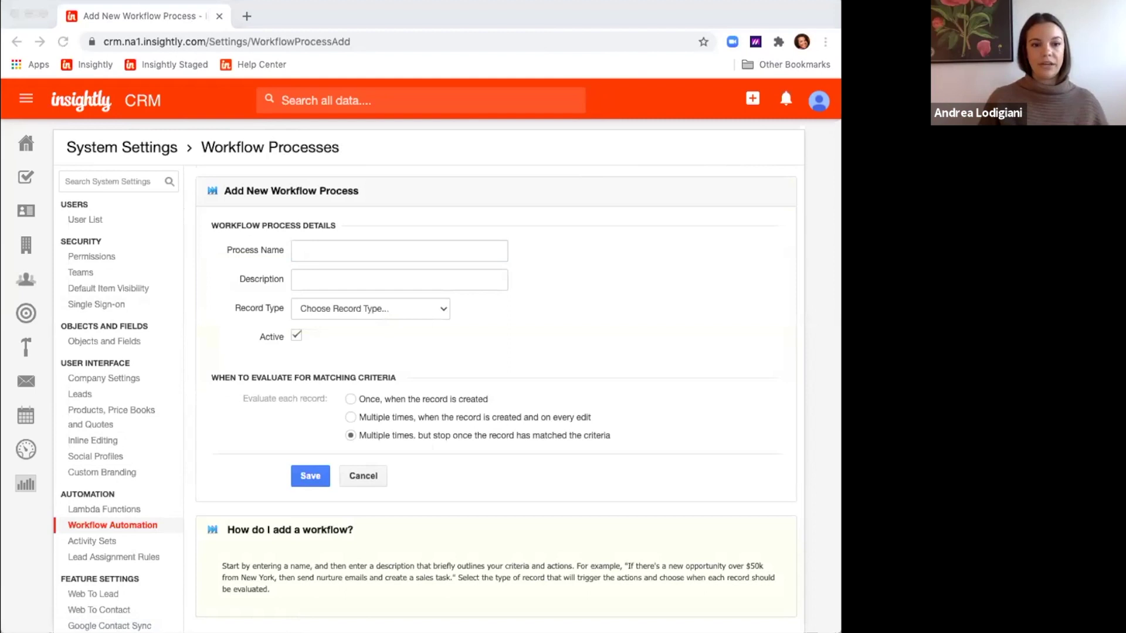
left_click(413, 247)
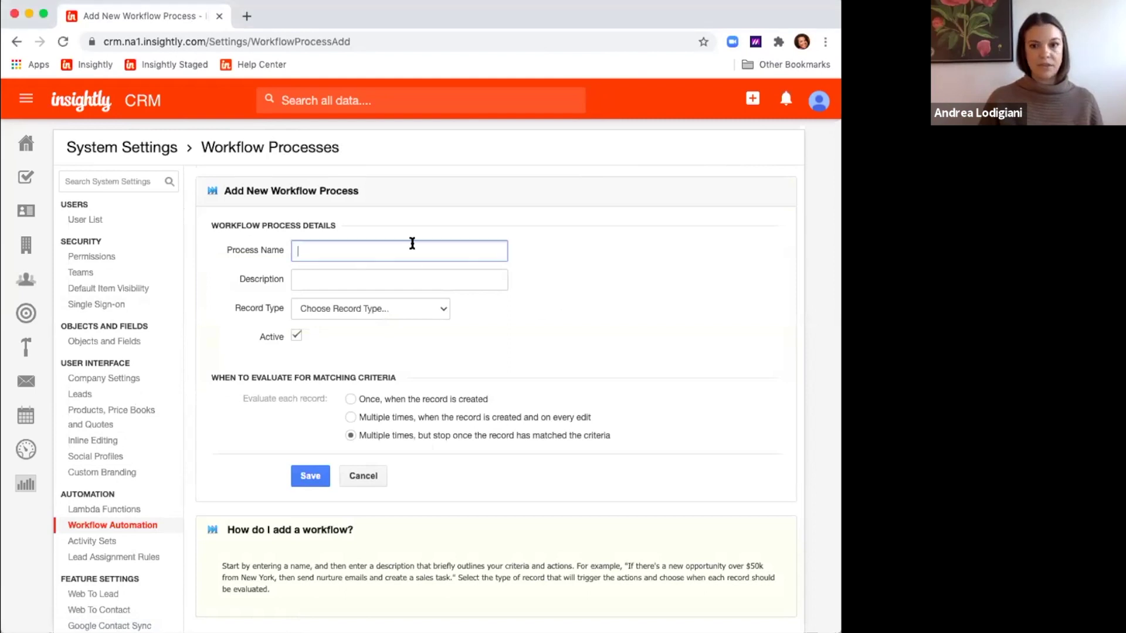
type("Sales | Apply new Pipeline")
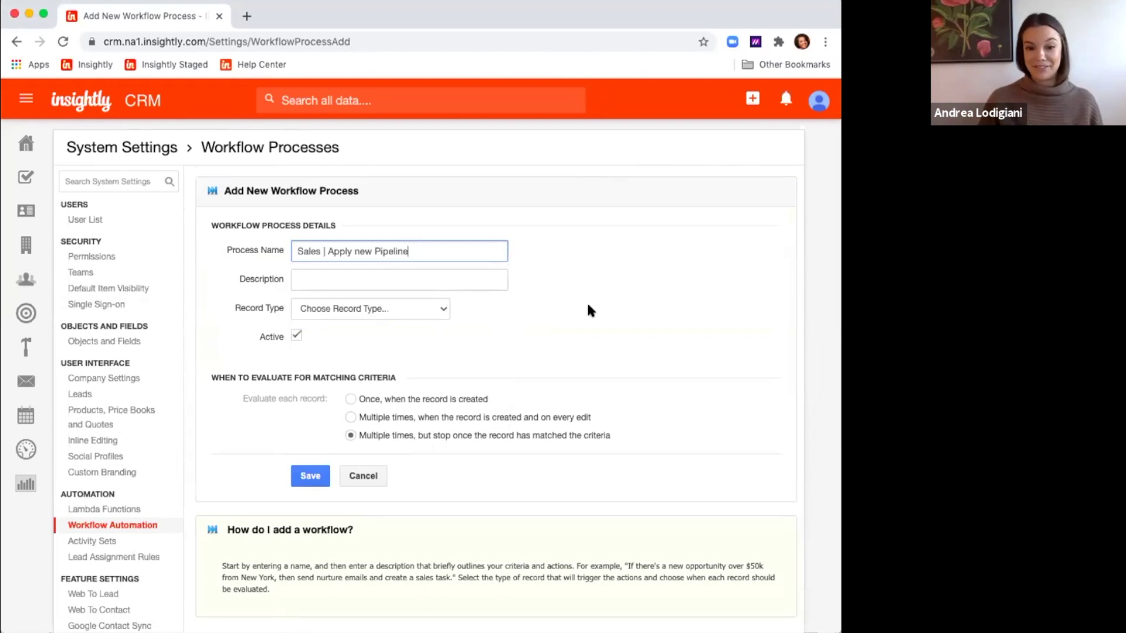
Fill in the process description with "Apply the Opportunity pipeline to new opportunities upon creation.".
left_click(204, 457)
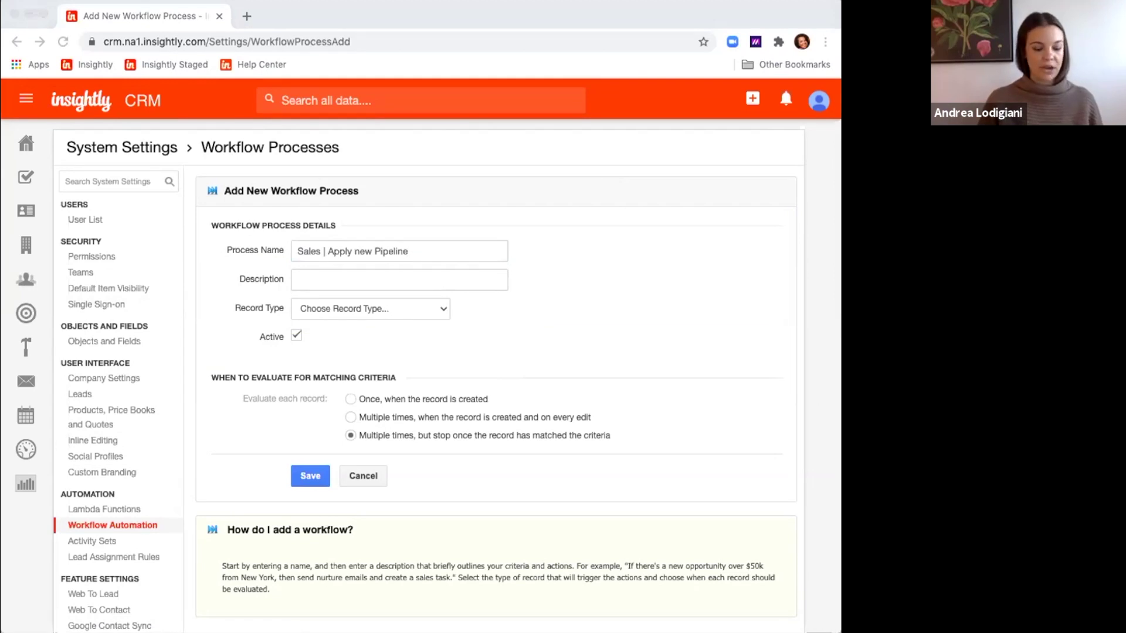
left_click(492, 326)
left_click(407, 279)
key("super+v")
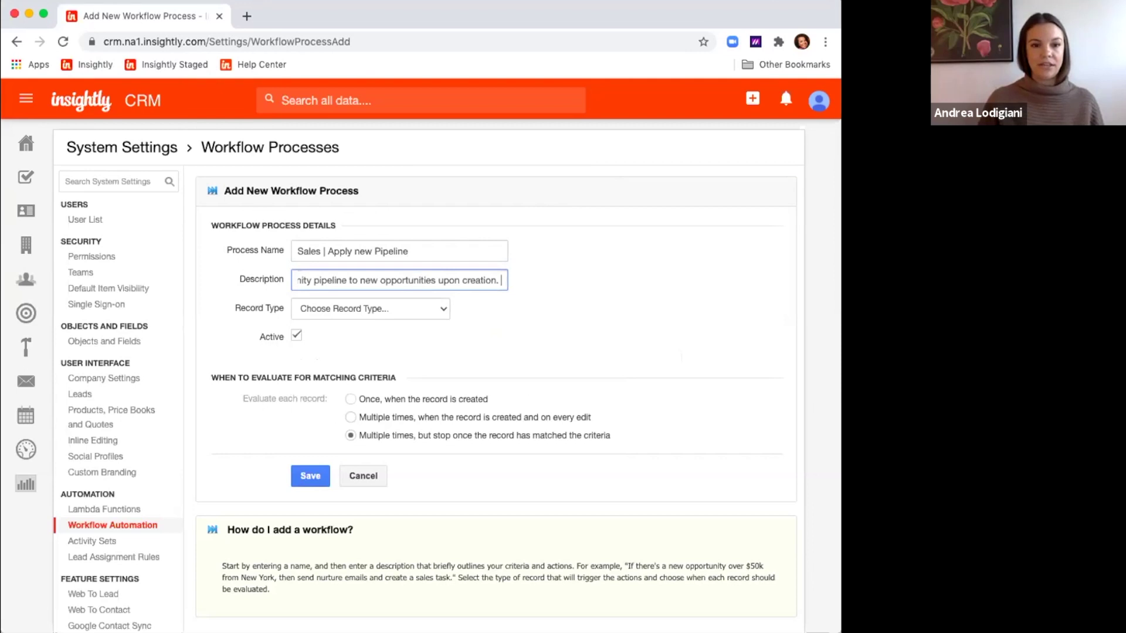
key("super+Tab")
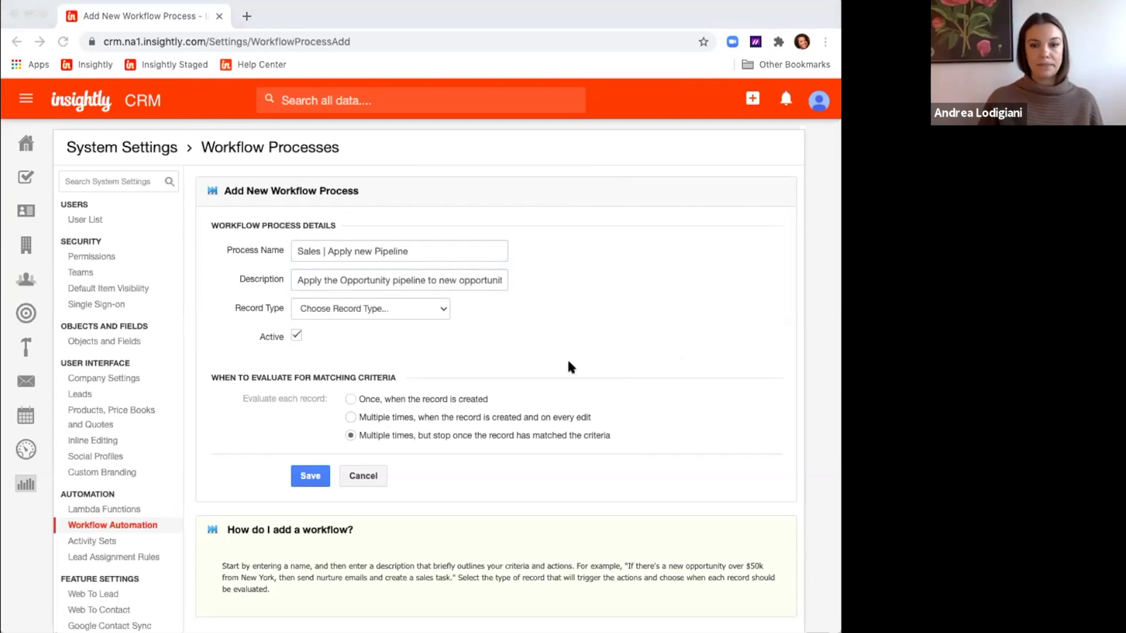
key("super+Tab")
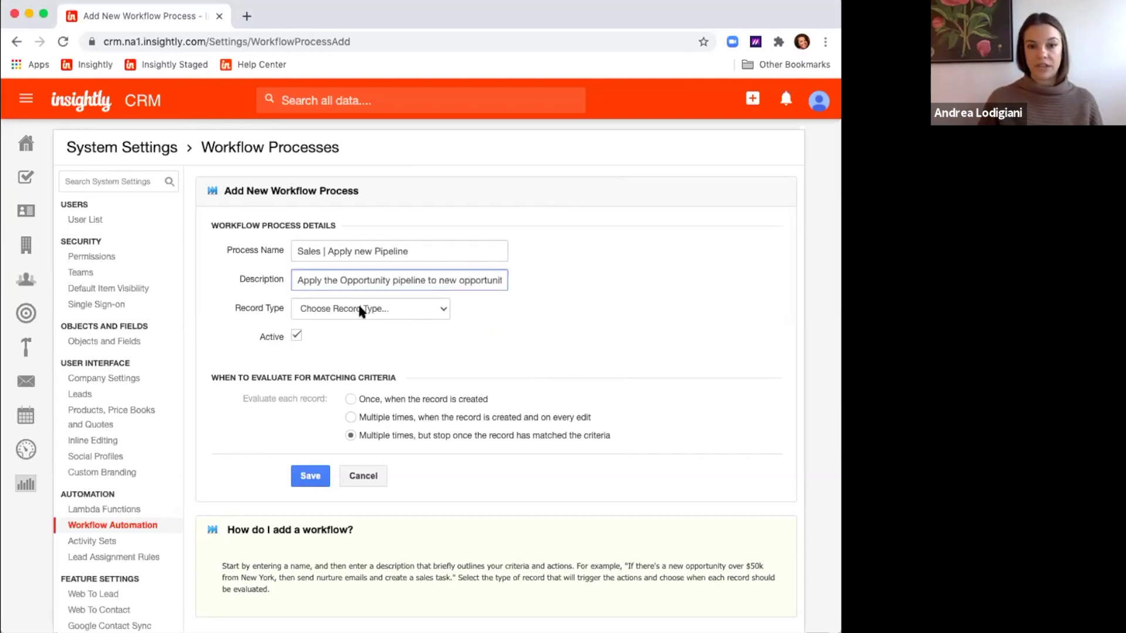
Set the record type to Opportunity with evaluation once, when the record is created, and save the workflow process.
left_click(359, 307)
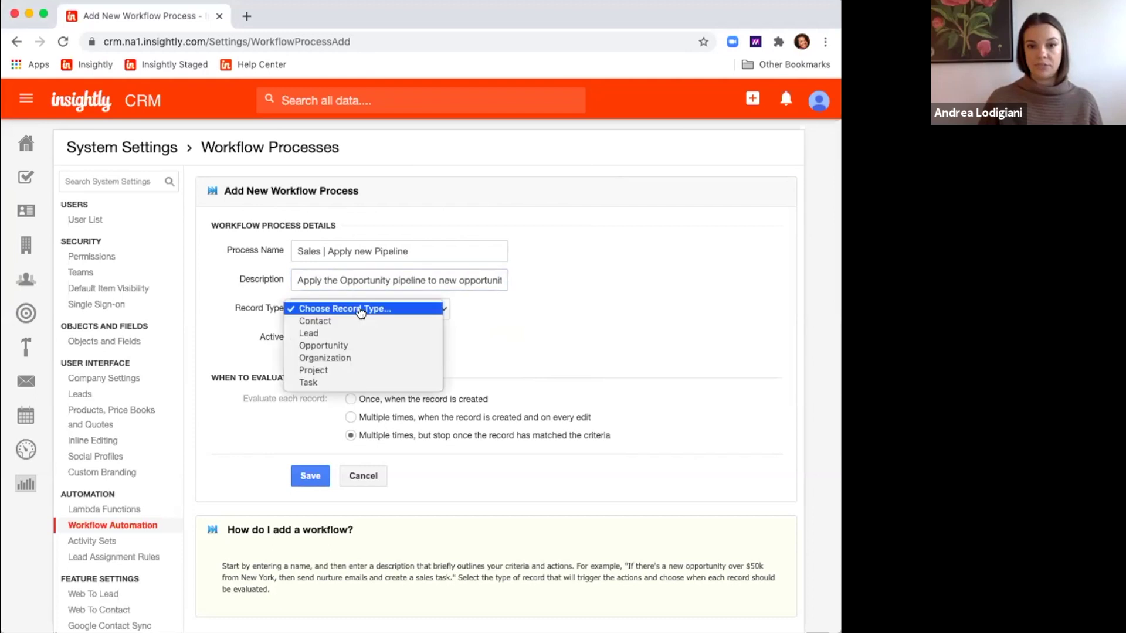
left_click(365, 346)
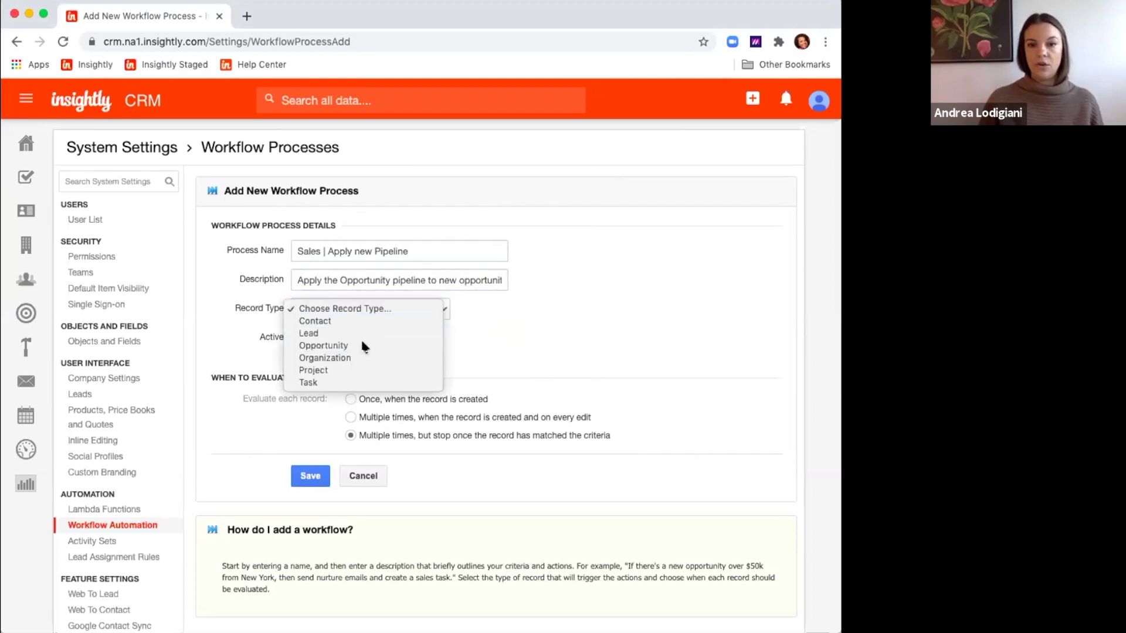
left_click(399, 401)
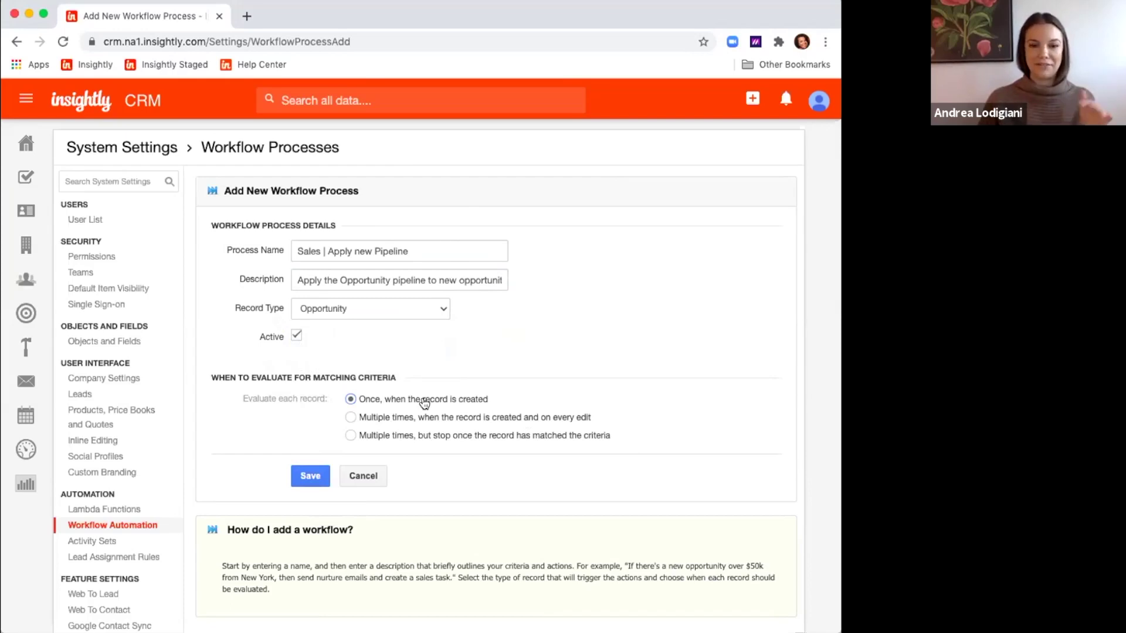
left_click(310, 475)
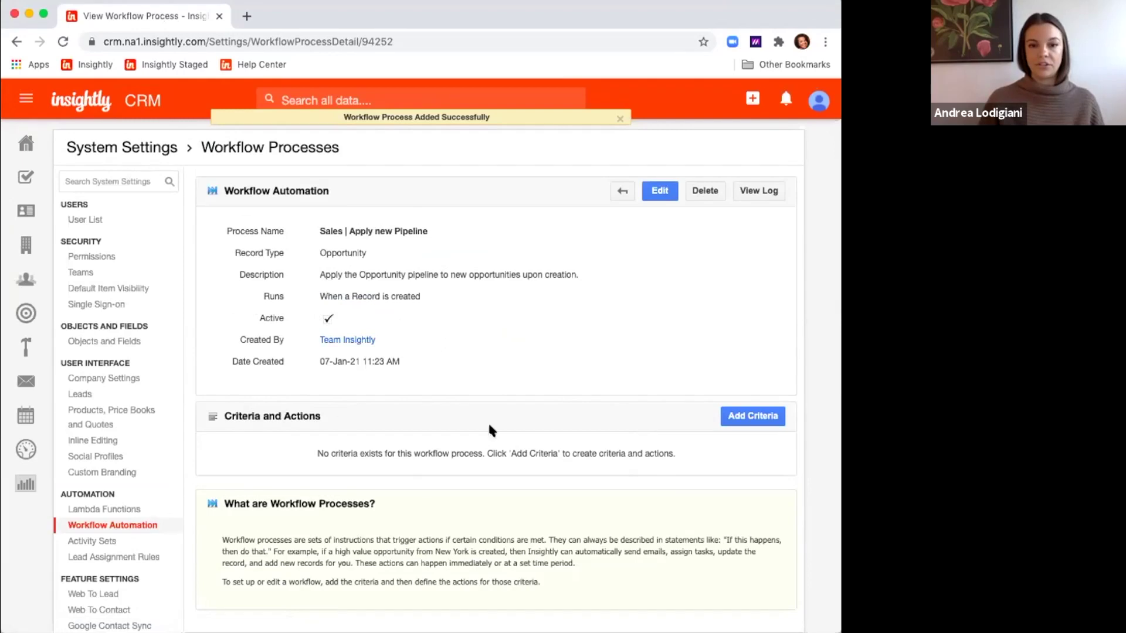
Add a criteria to the workflow process and name it "Apply Pipeline".
scroll(746, 434, "down", 1)
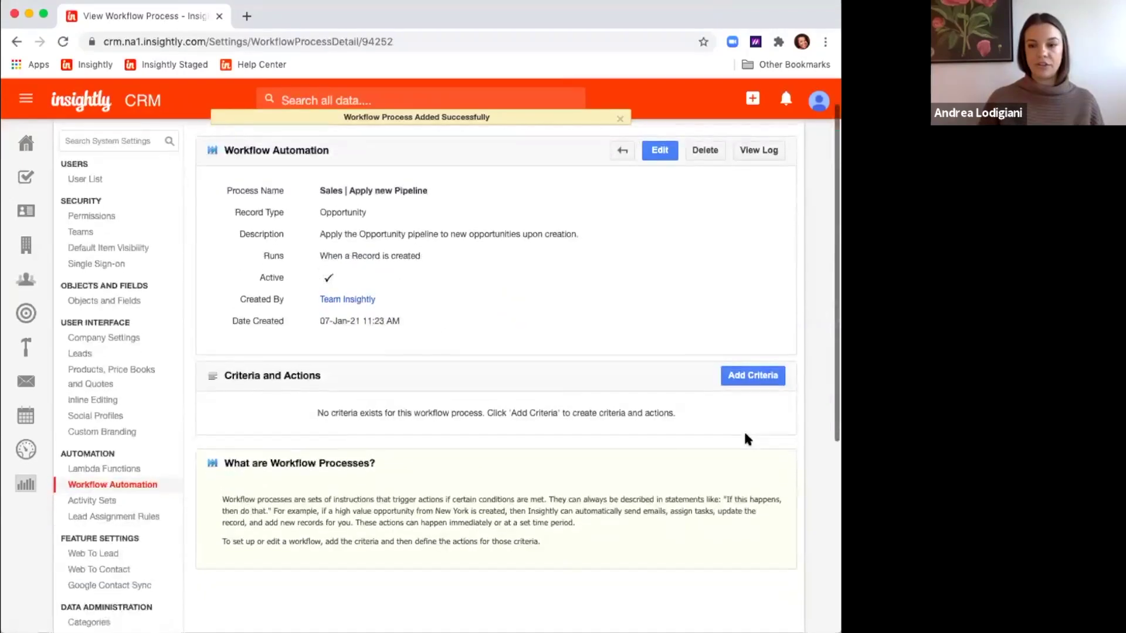
left_click(752, 375)
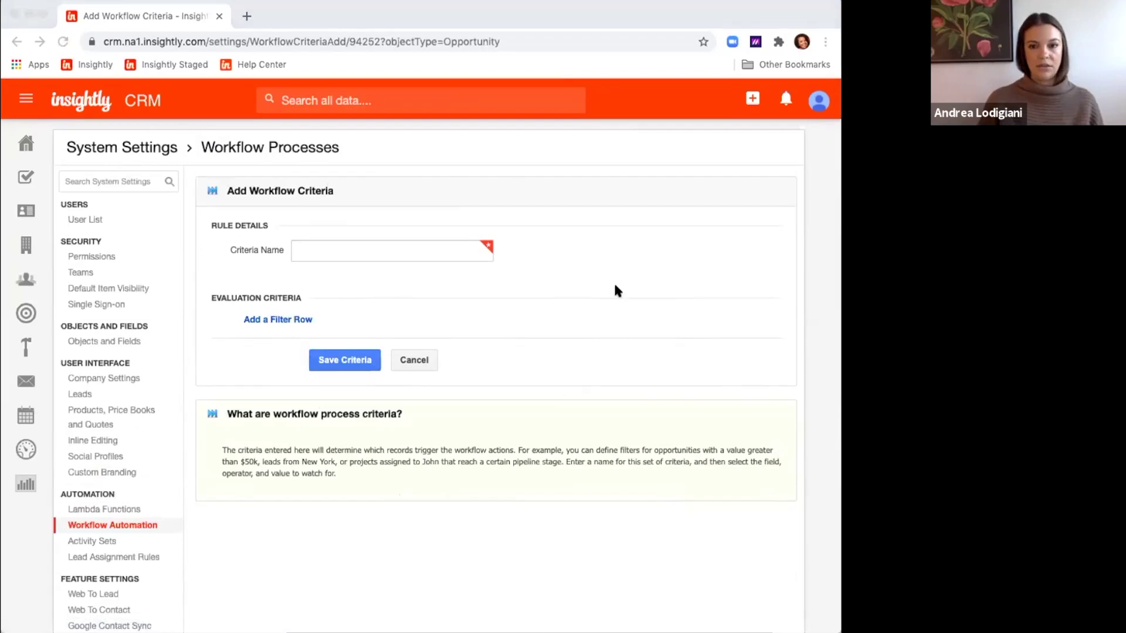
left_click(398, 246)
type("Apply Pipeline")
left_click(568, 282)
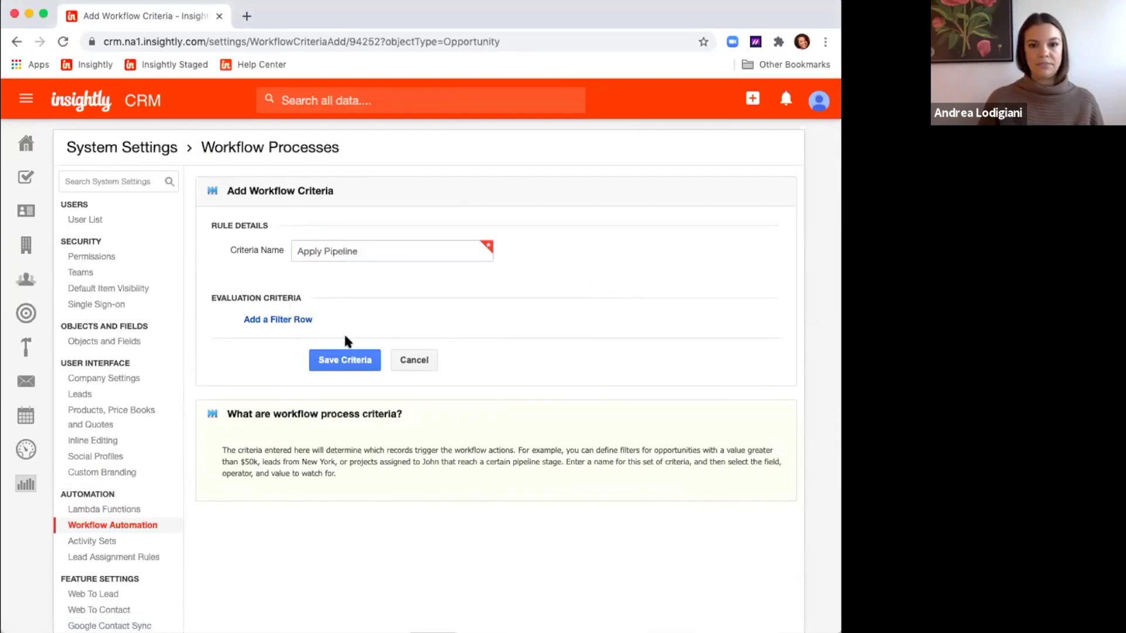
Try a filter row where Pipeline equals Opportunity Pipeline, and delete that row.
left_click(280, 322)
scroll(318, 328, "down", 1)
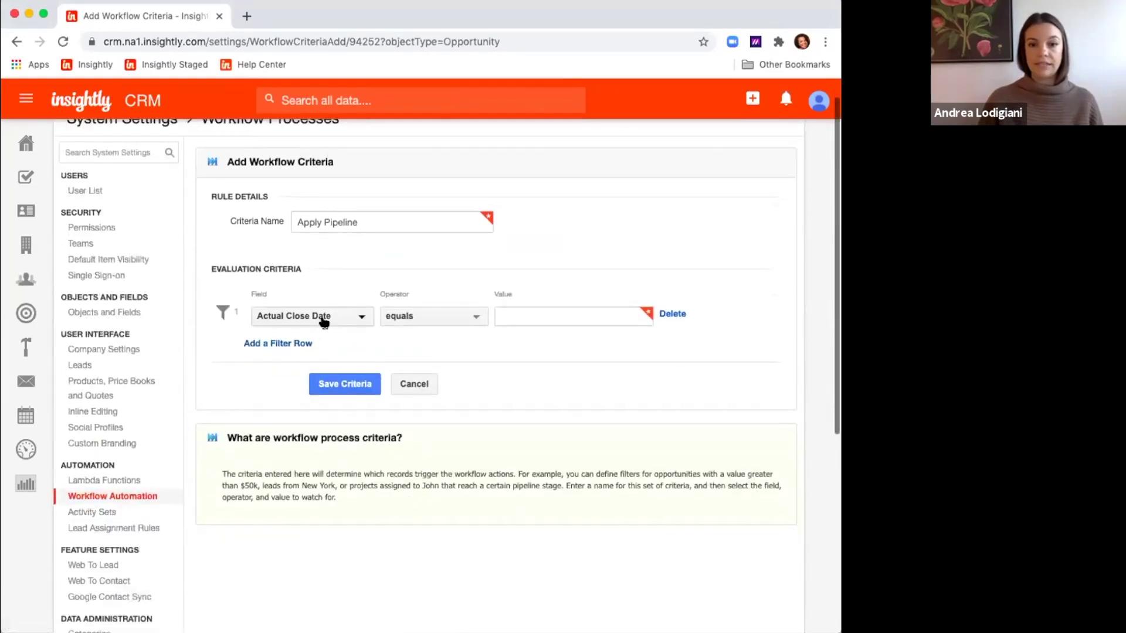
left_click(319, 327)
type("ply Pipeli")
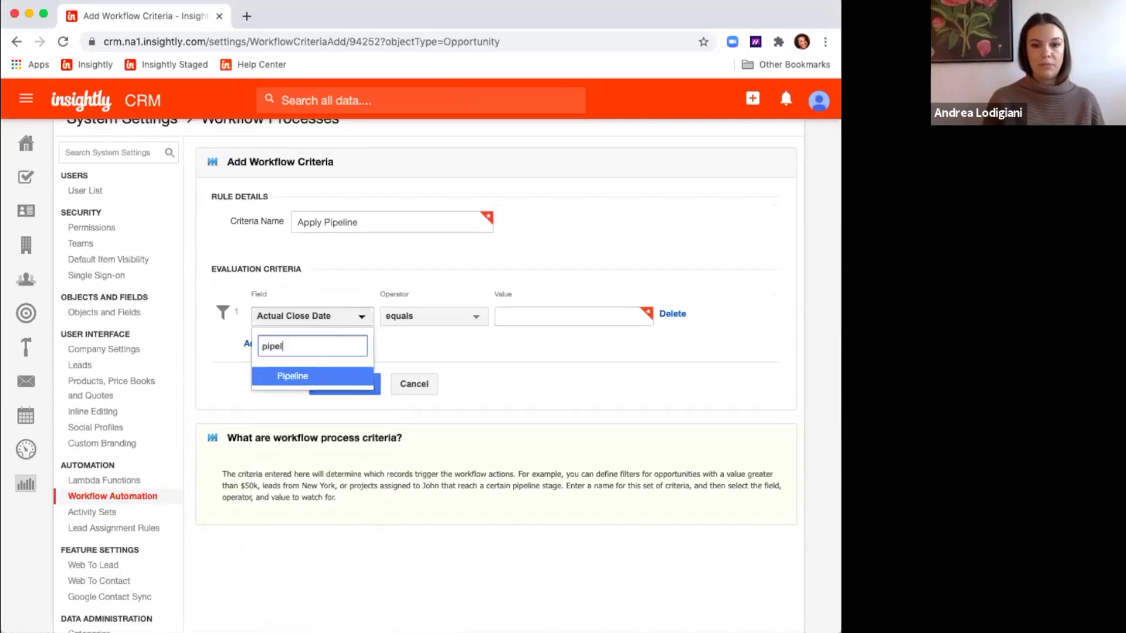
left_click(293, 377)
left_click(537, 318)
left_click(542, 343)
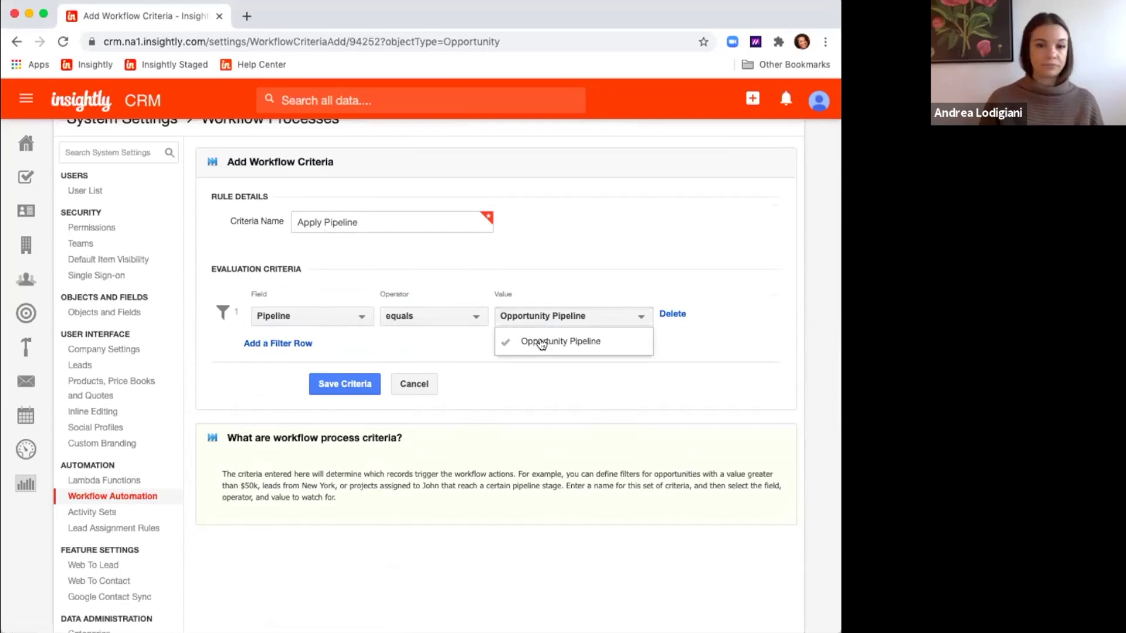
left_click(672, 315)
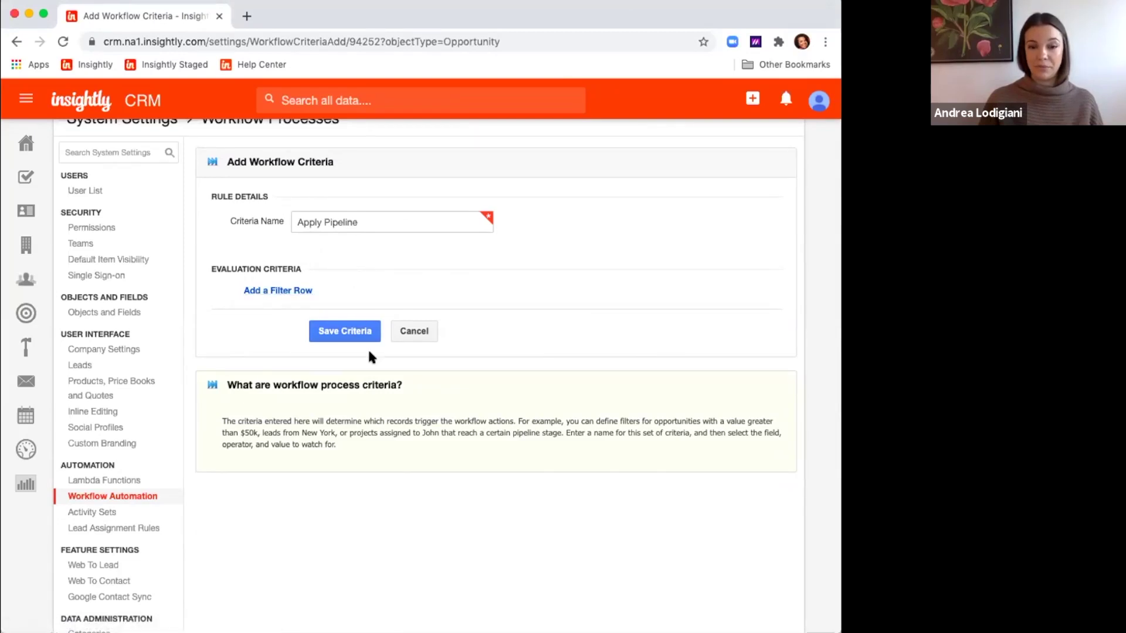
Save the criteria without filters and add an immediate Update This Record action named "Apply Pipeline".
left_click(329, 331)
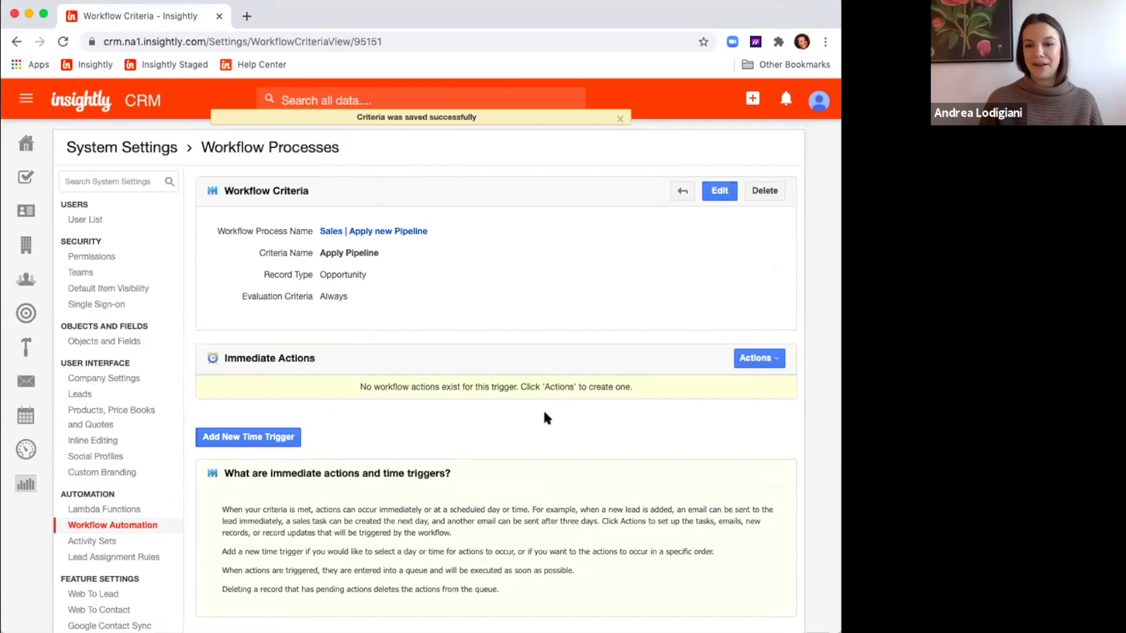
left_click(768, 359)
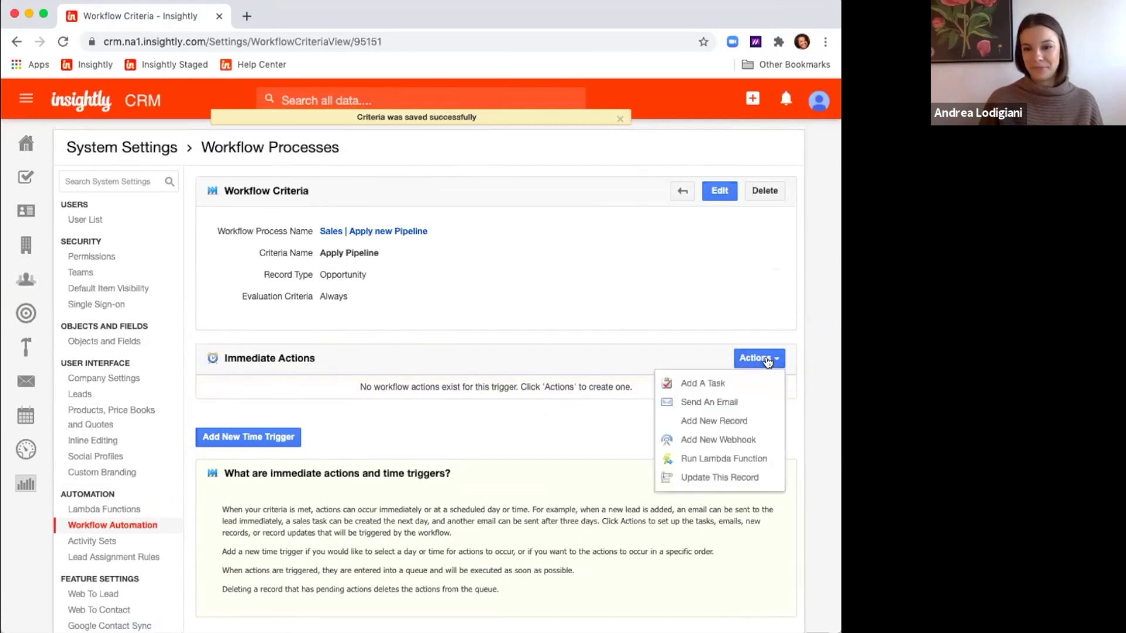
left_click(723, 480)
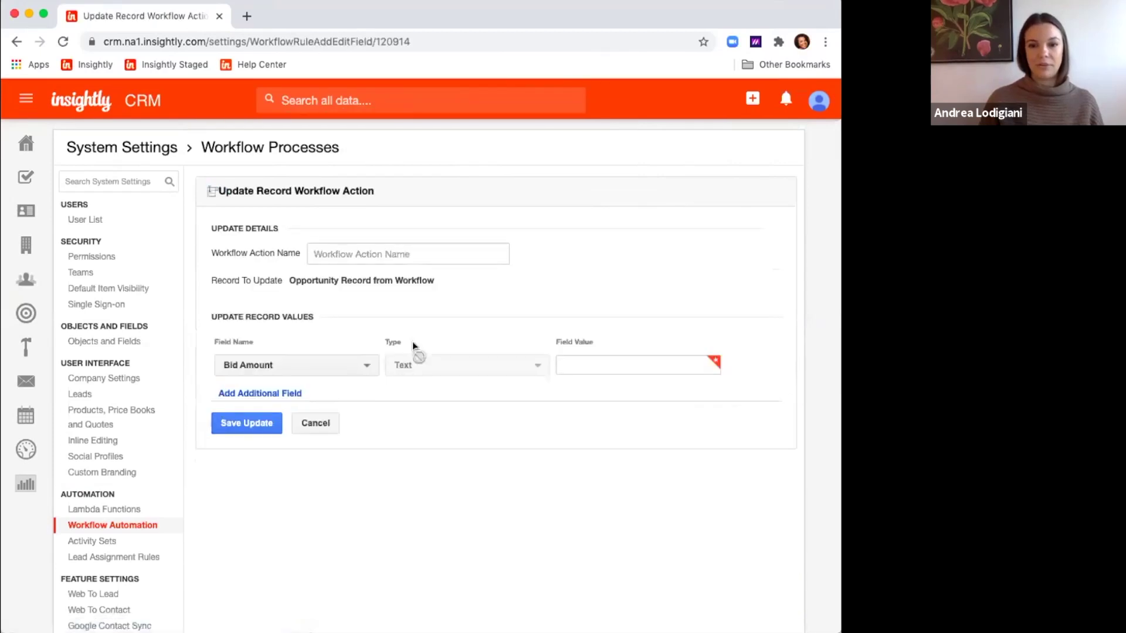
left_click(327, 253)
type("Appl")
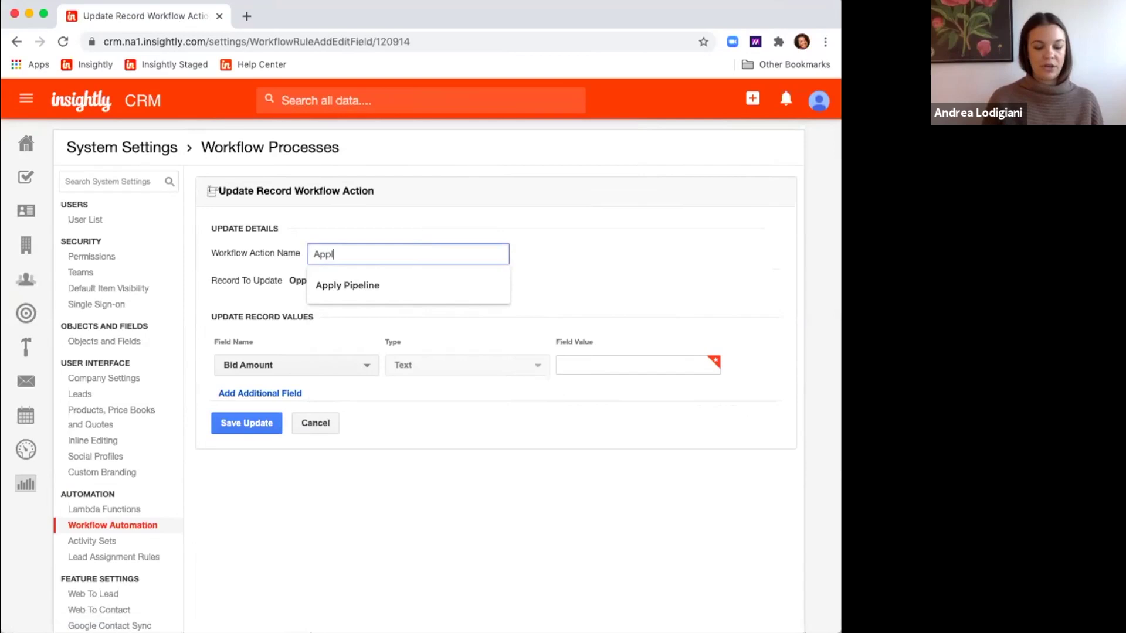
type("y Pipeline")
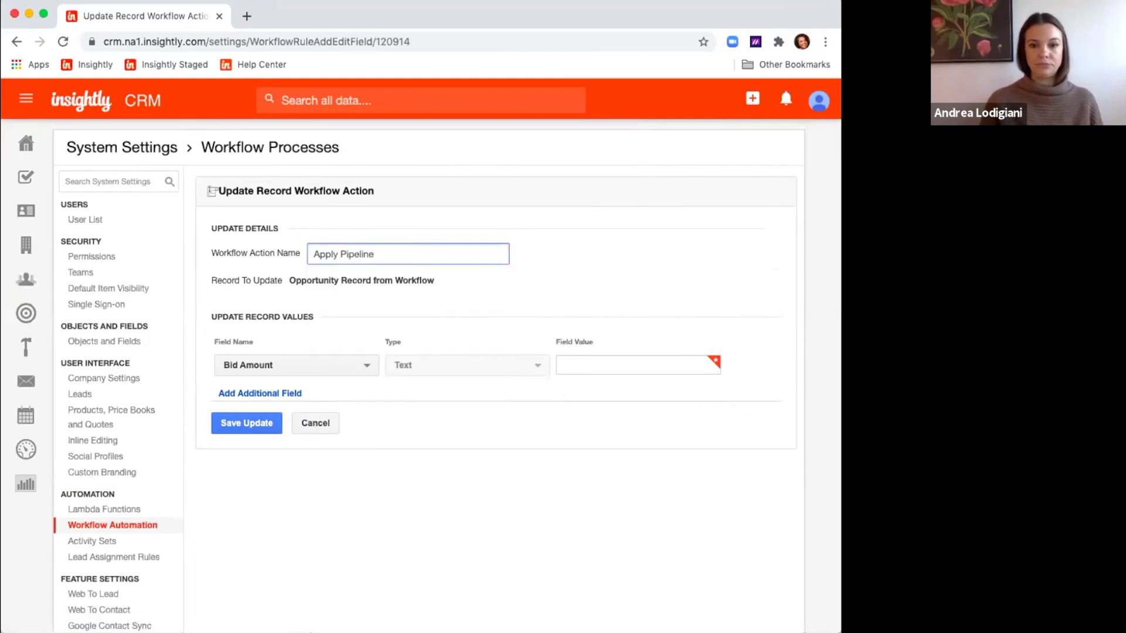
left_click(362, 334)
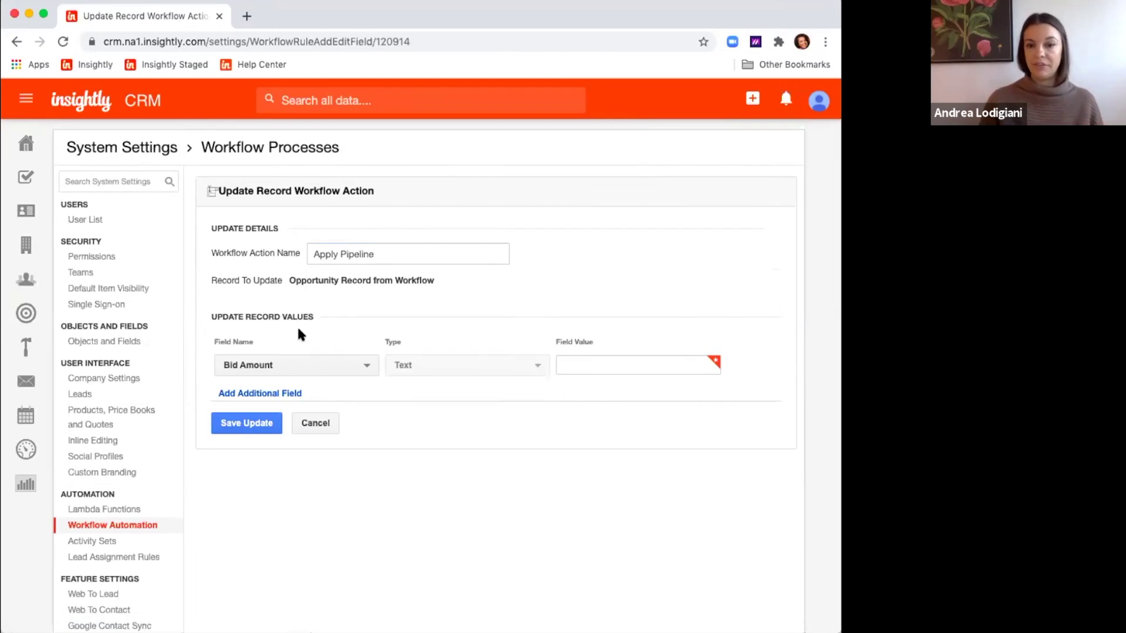
Make the action update the Pipeline Name field to Opportunity Pipeline.
scroll(300, 331, "down", 1)
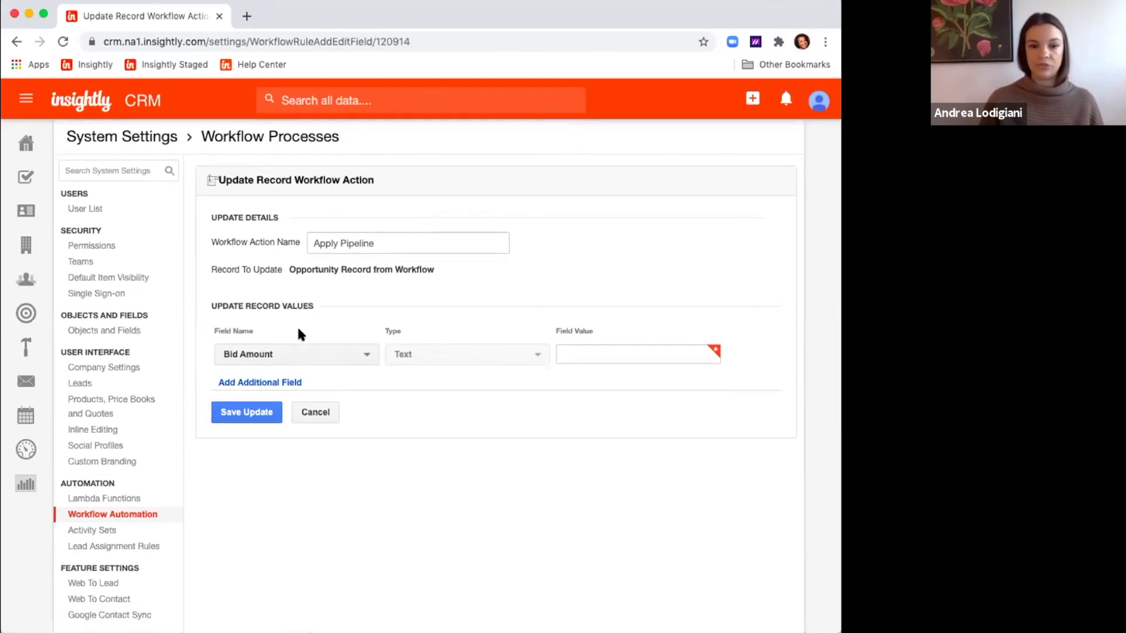
left_click(339, 355)
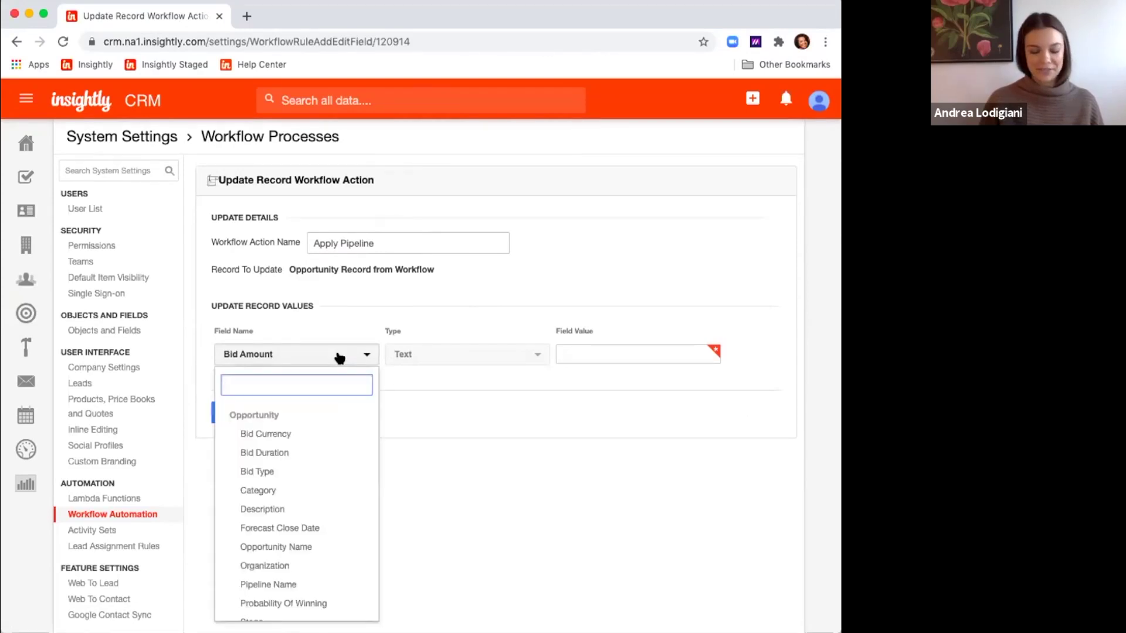
type("pipel")
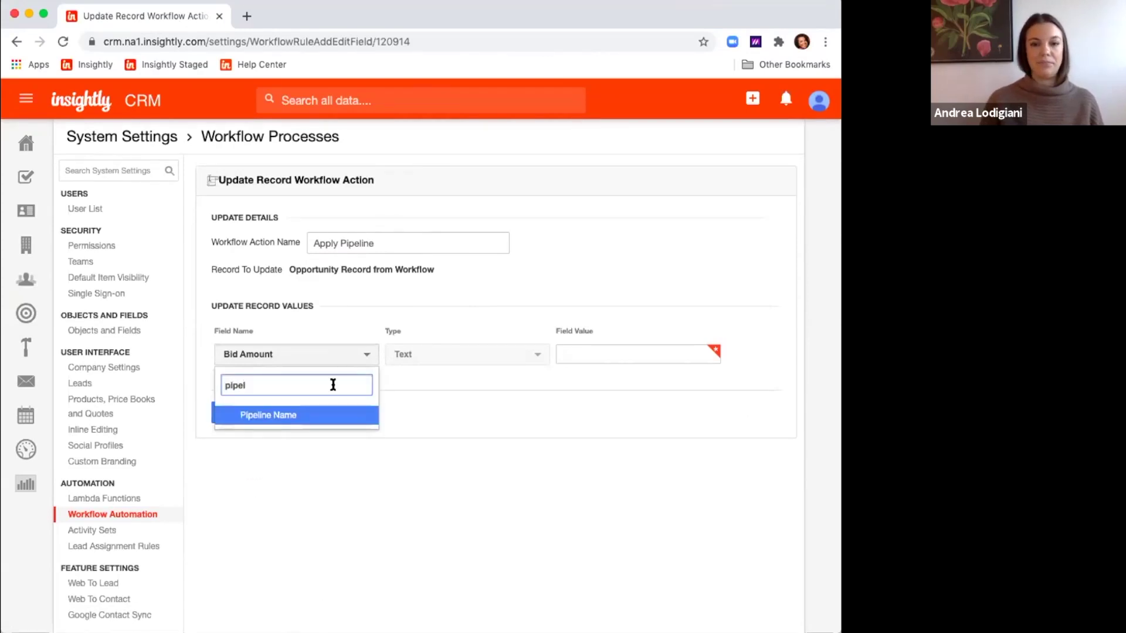
left_click(330, 415)
left_click(603, 354)
left_click(602, 401)
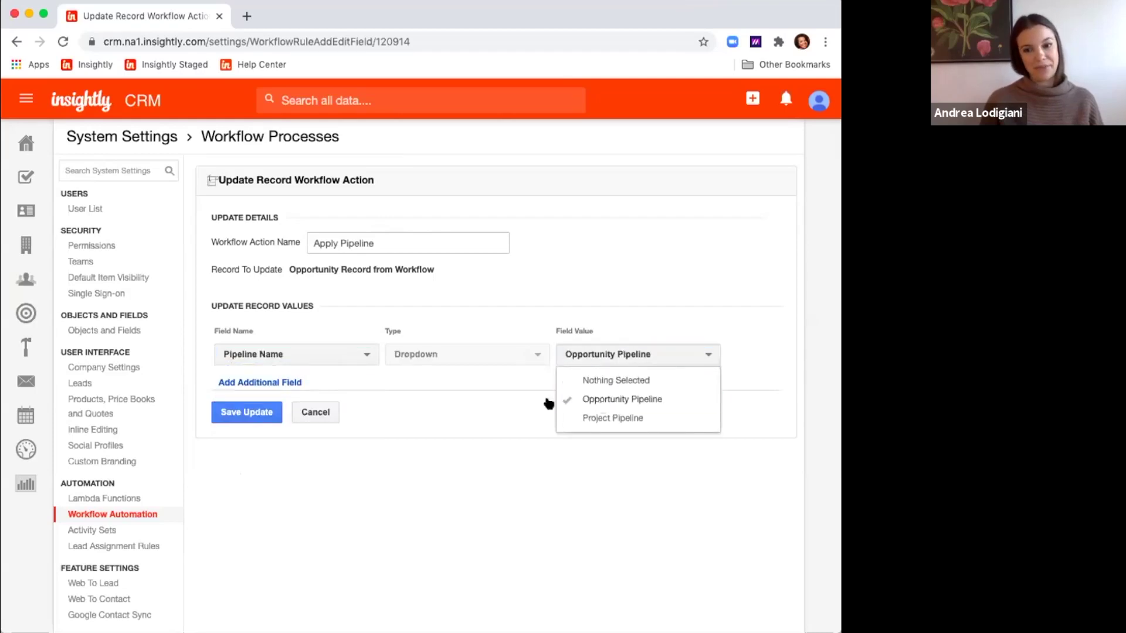
Add a second field update that sets Stage to Prospecting, and save the record update action.
left_click(277, 385)
left_click(291, 392)
type("stage")
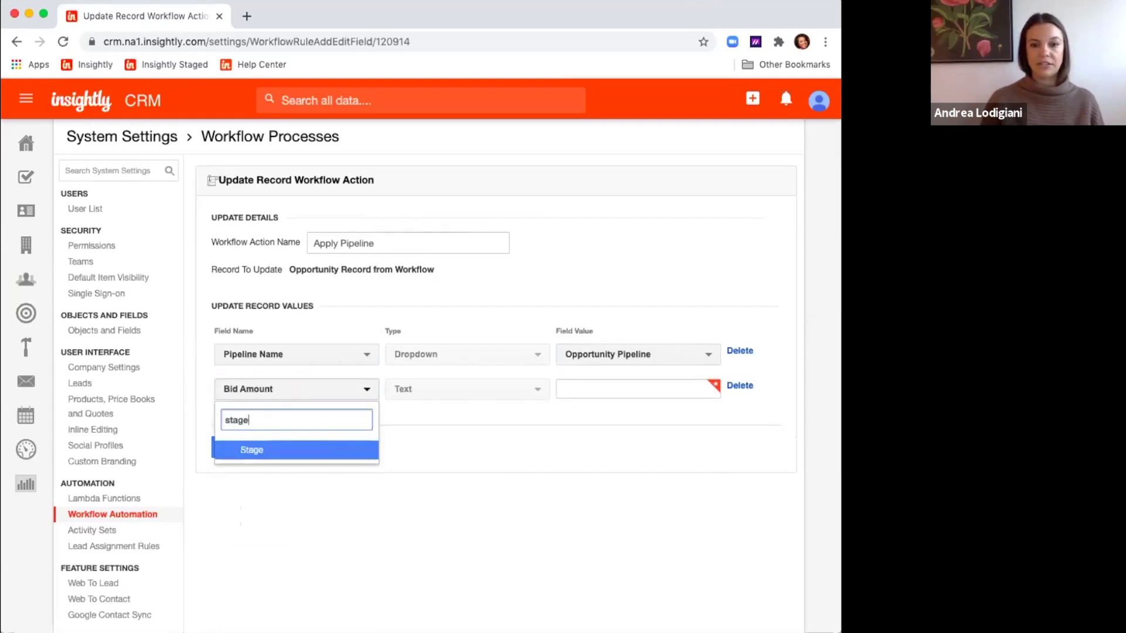
left_click(307, 450)
left_click(597, 392)
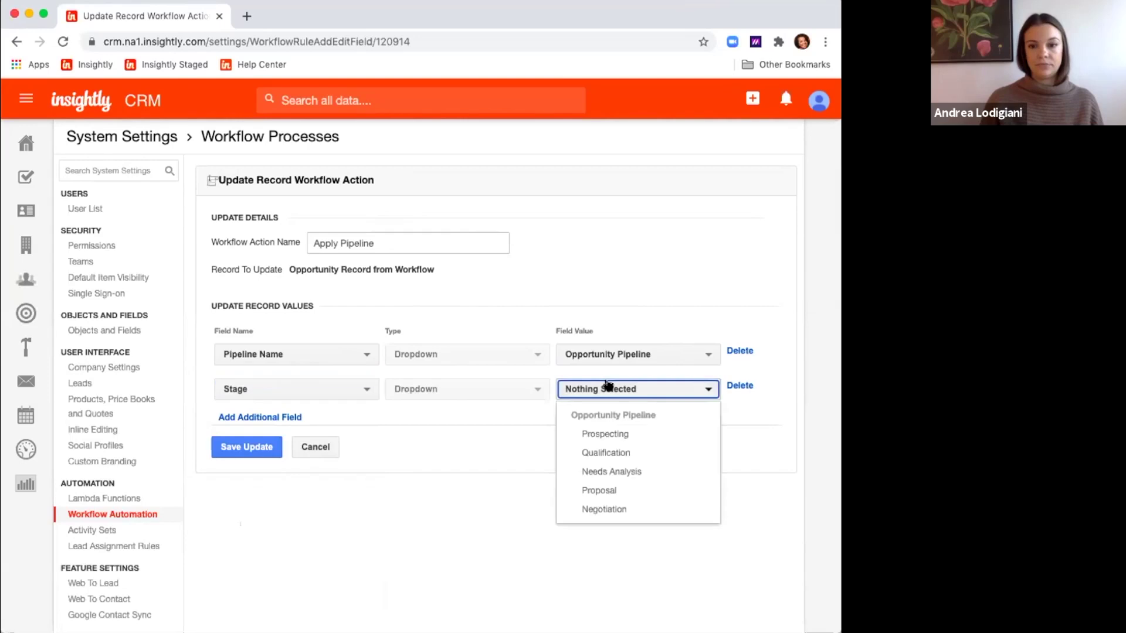
left_click(644, 436)
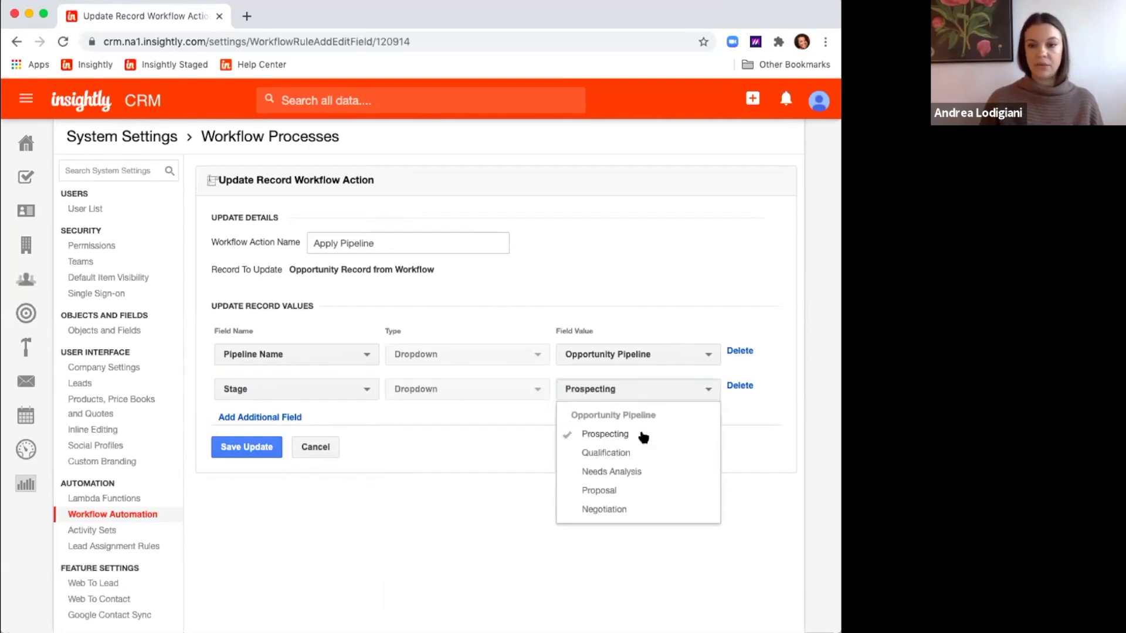
left_click(479, 420)
left_click(276, 455)
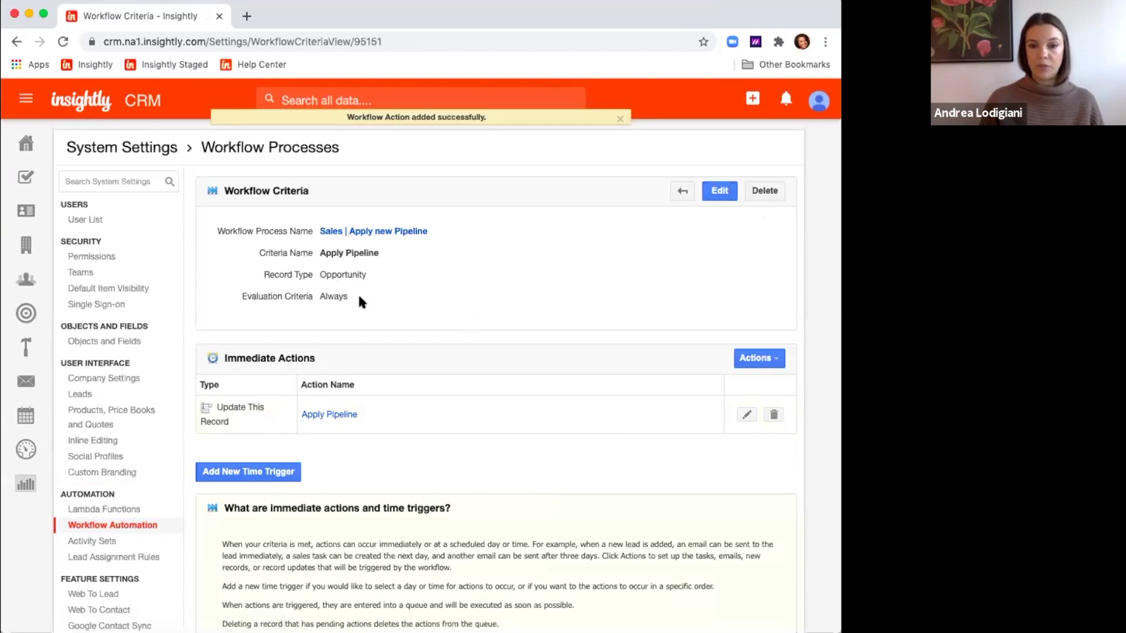
Review the evaluation criteria of the saved rule and return to the workflow process details.
left_click_drag(349, 297, 310, 297)
left_click(388, 295)
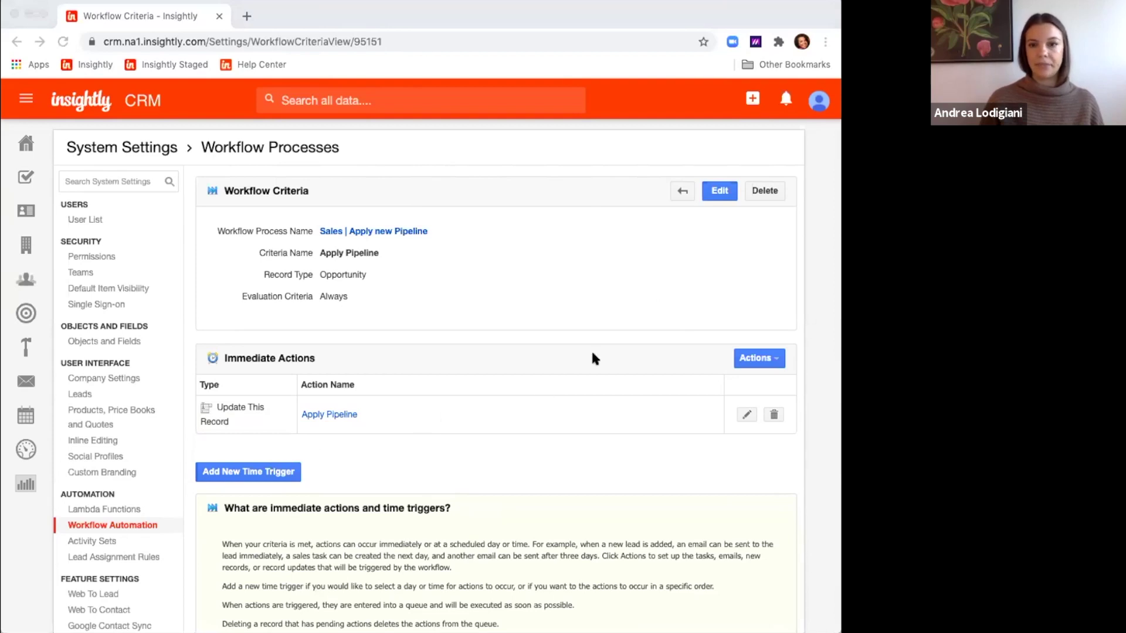
left_click(682, 193)
left_click(682, 193)
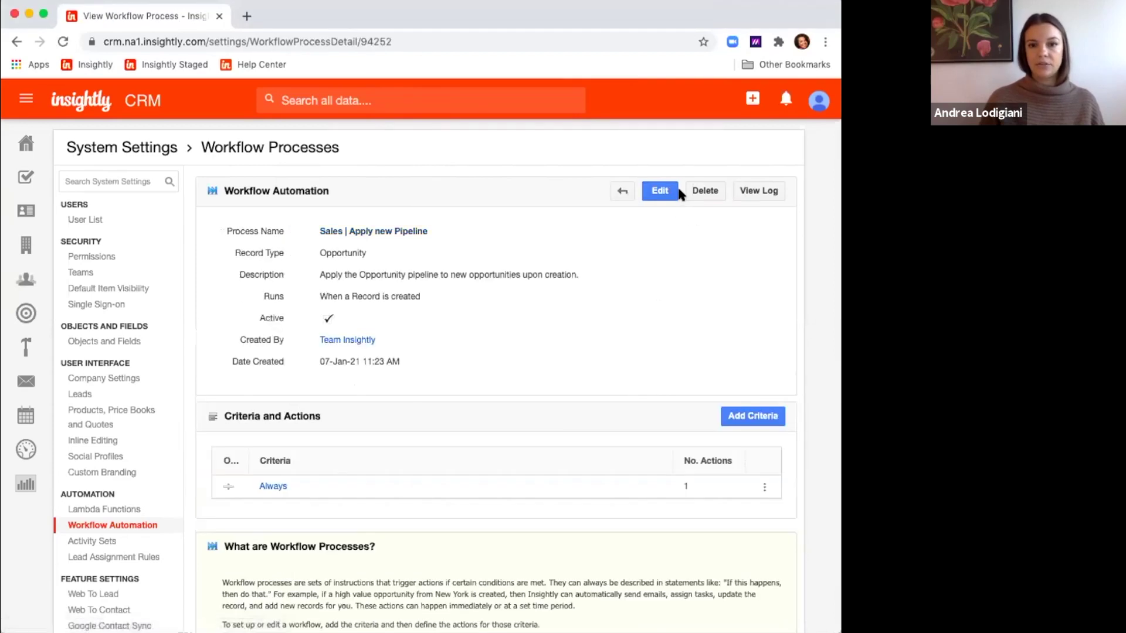
Start a new workflow process from the Workflow Automation list and name it "Sales | Time in Stage Notification".
left_click(623, 194)
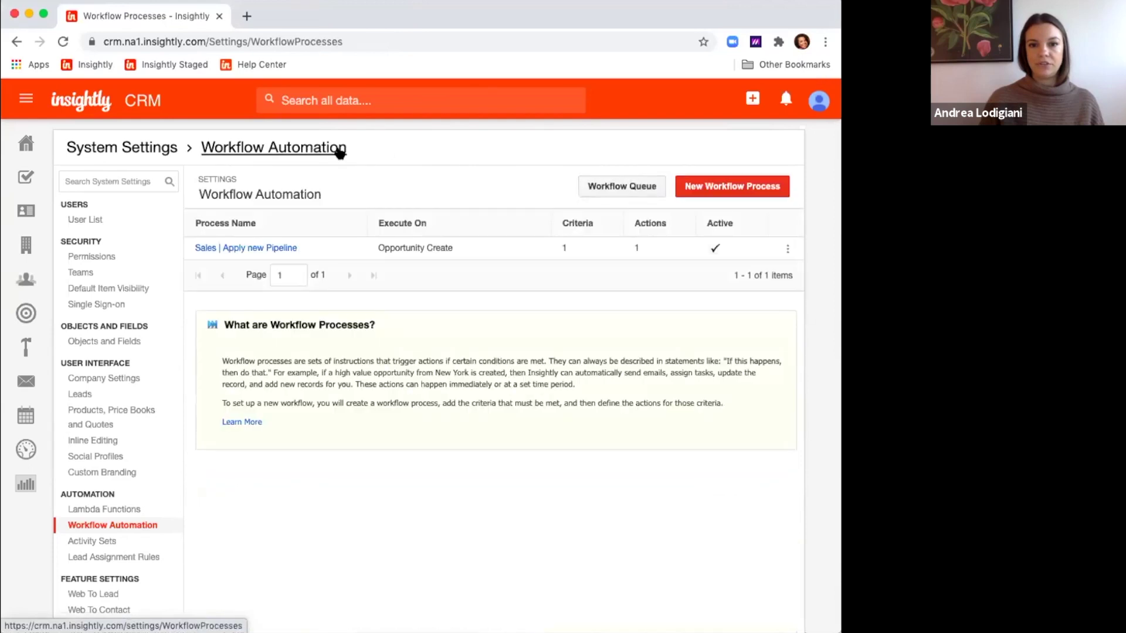
left_click(711, 188)
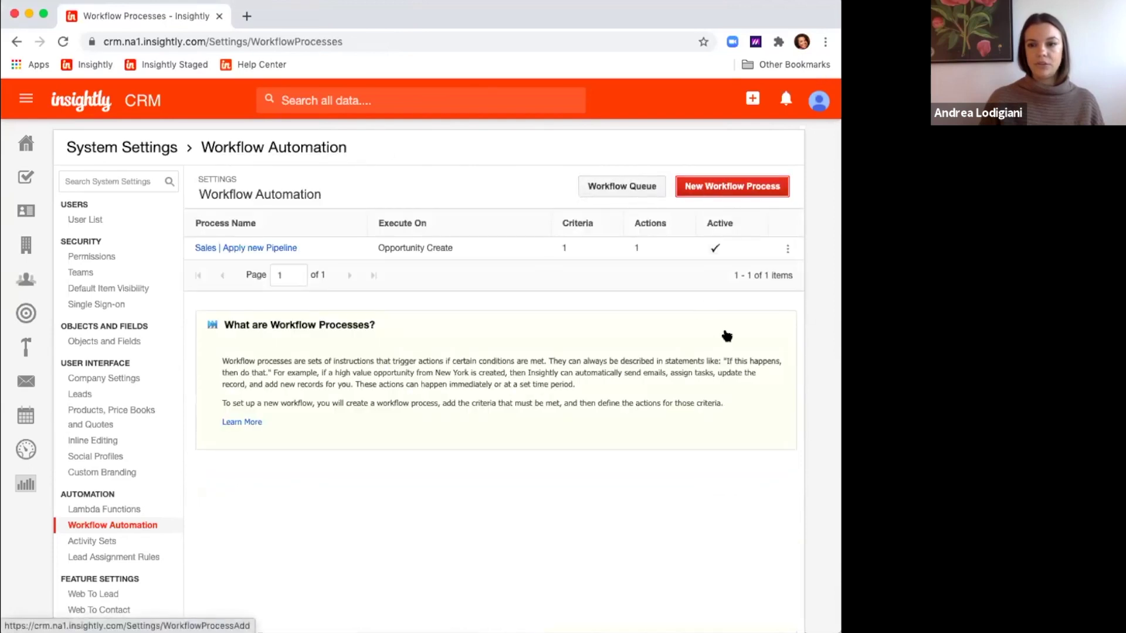
left_click(6, 459)
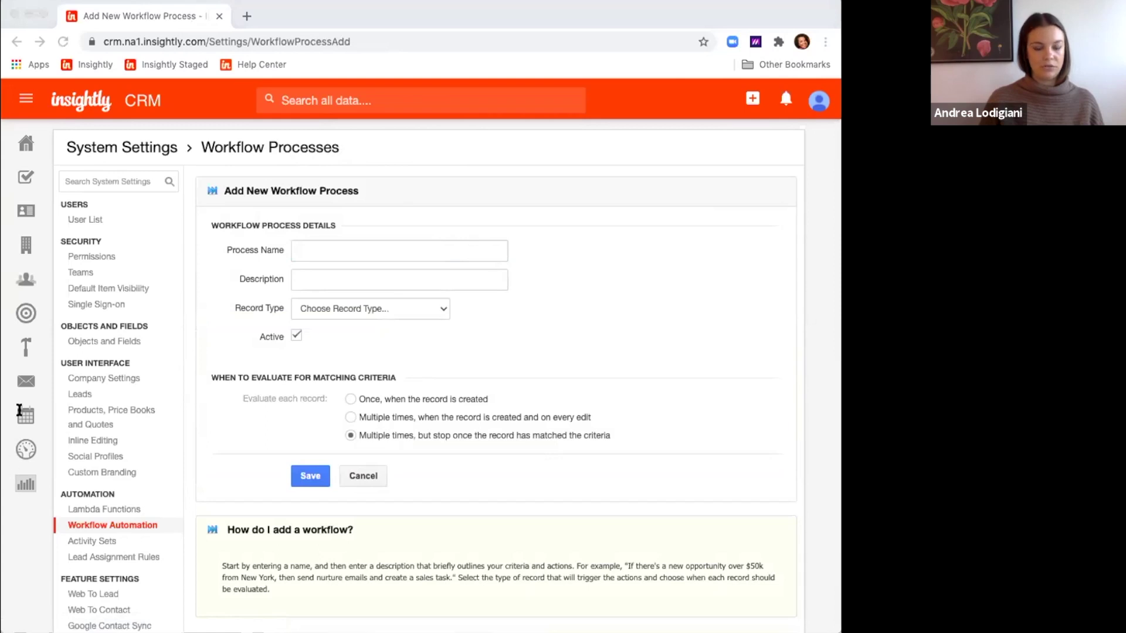
left_click(322, 249)
type("Sales | Time in Stage Notification")
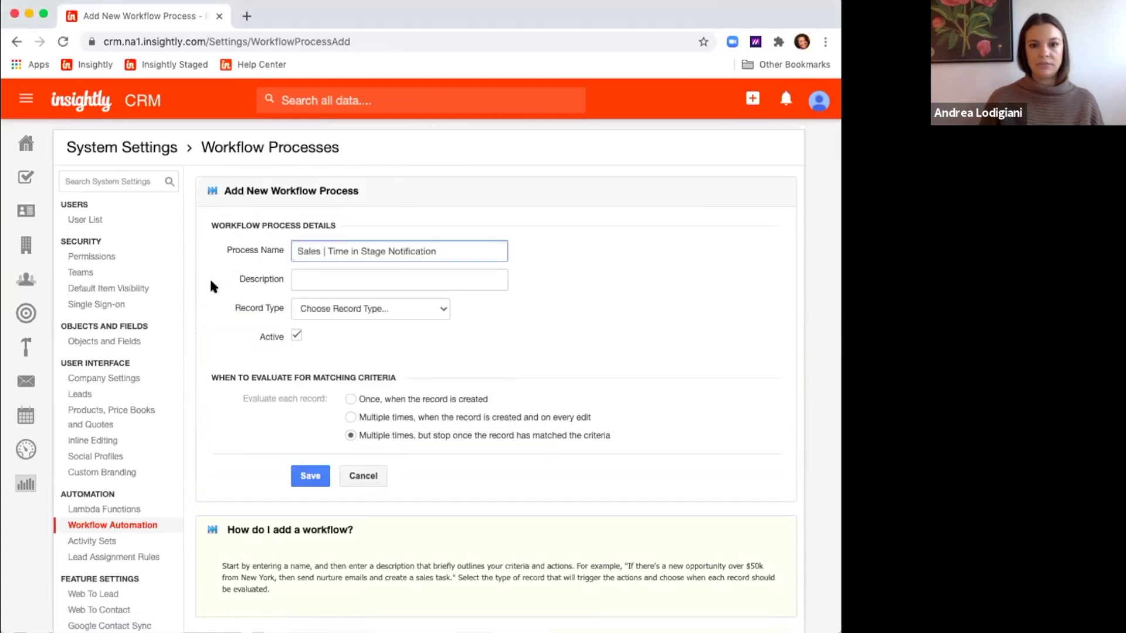
Enter the process description "Send an alert email to the User Responsible when an opportunity sits too long.".
left_click(5, 499)
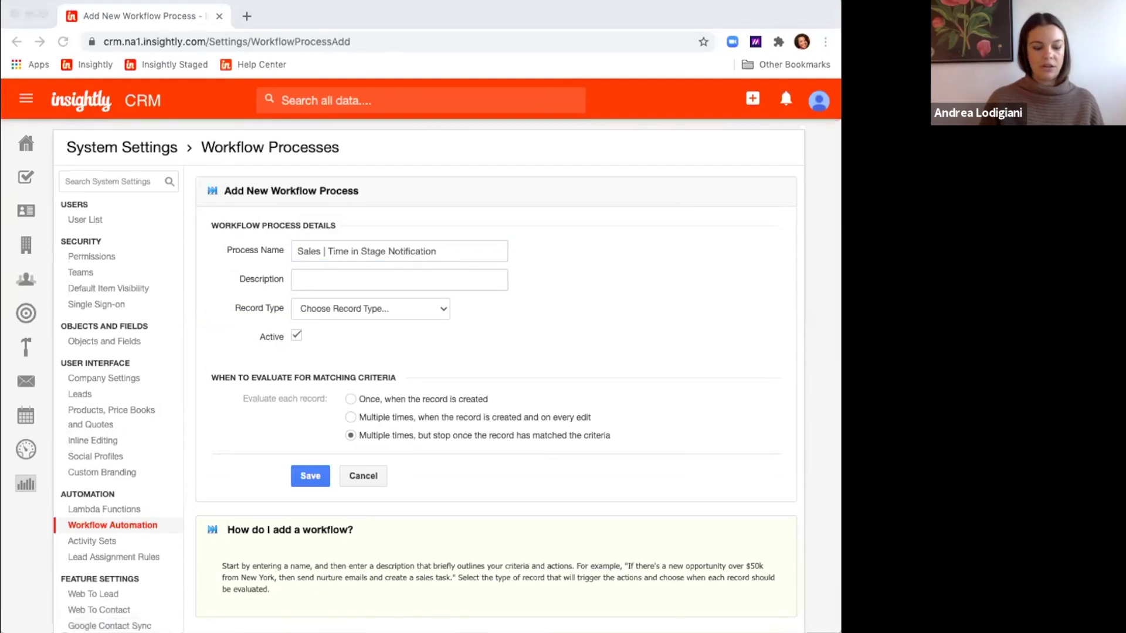
left_click(636, 420)
left_click(322, 279)
type("Responsible when an opportunity sits too long.")
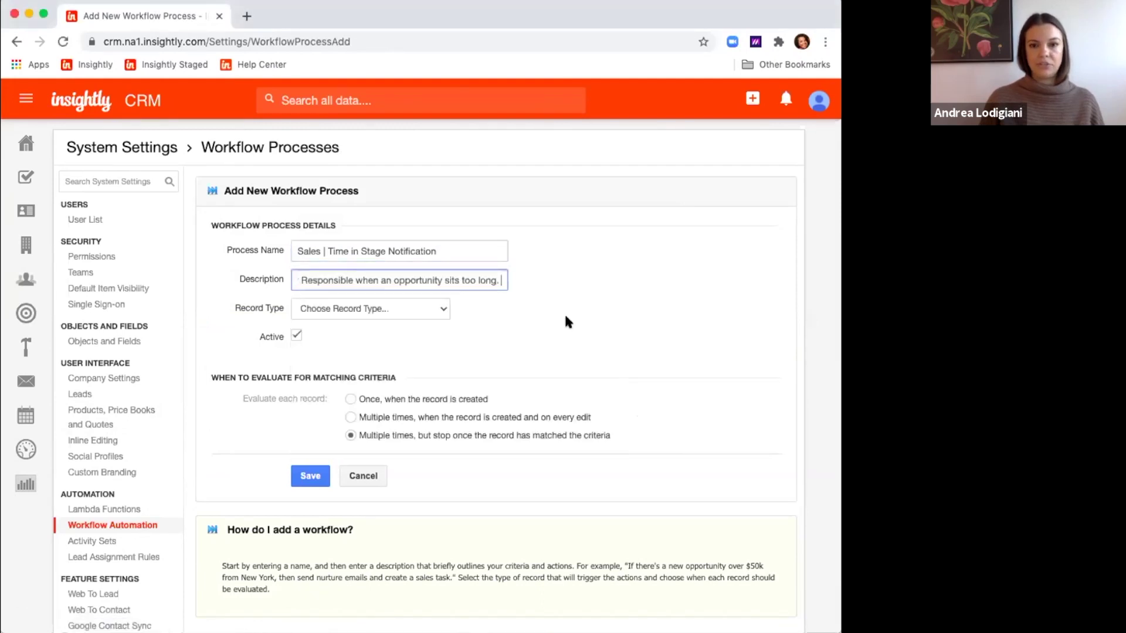
left_click(5, 498)
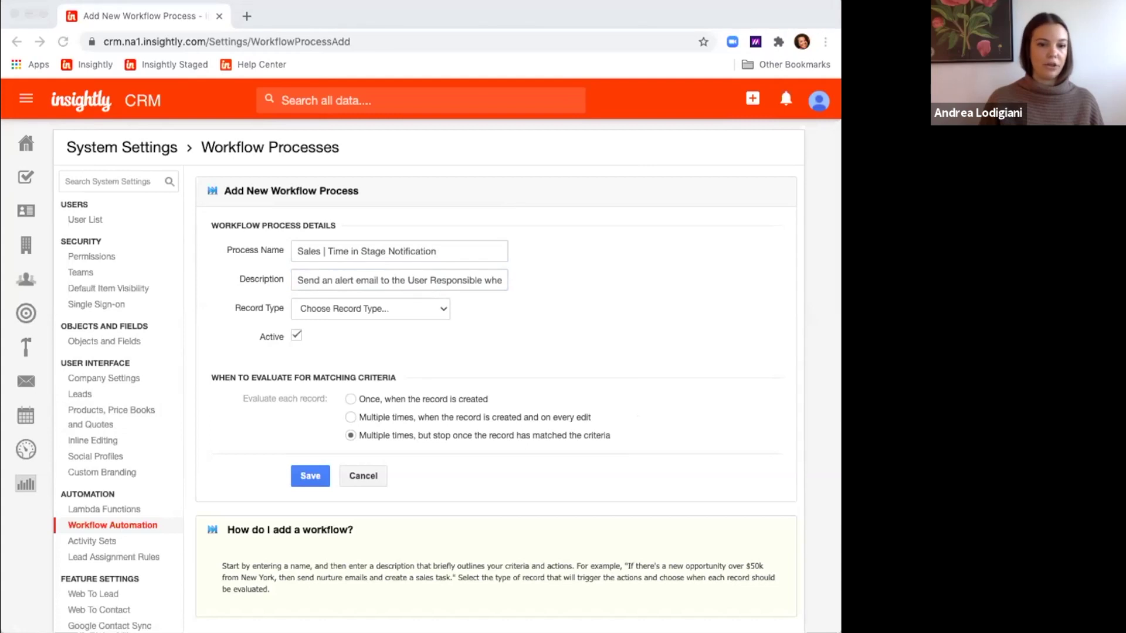
left_click(637, 327)
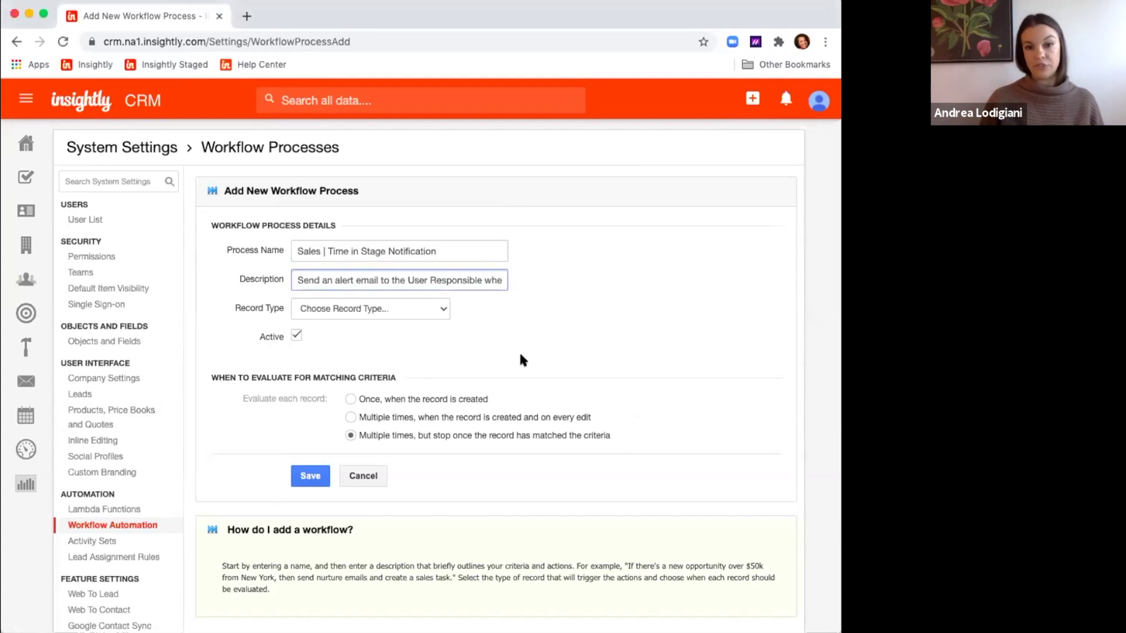
Set the record type to Opportunity and save the process with evaluation stopping once the record has matched the criteria.
left_click(338, 314)
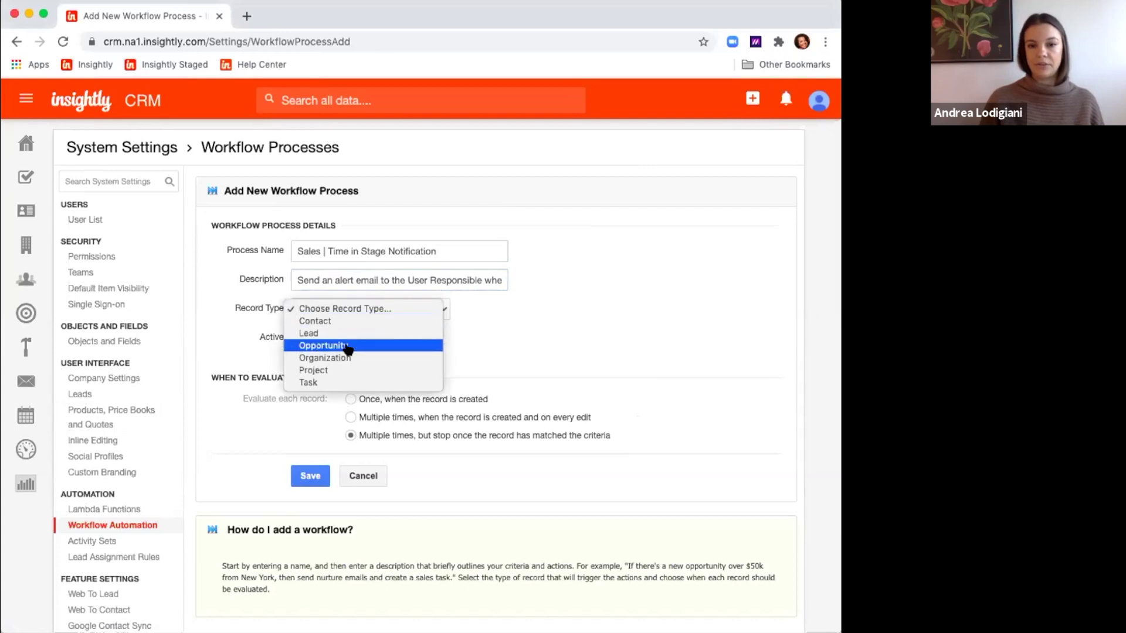
left_click(349, 347)
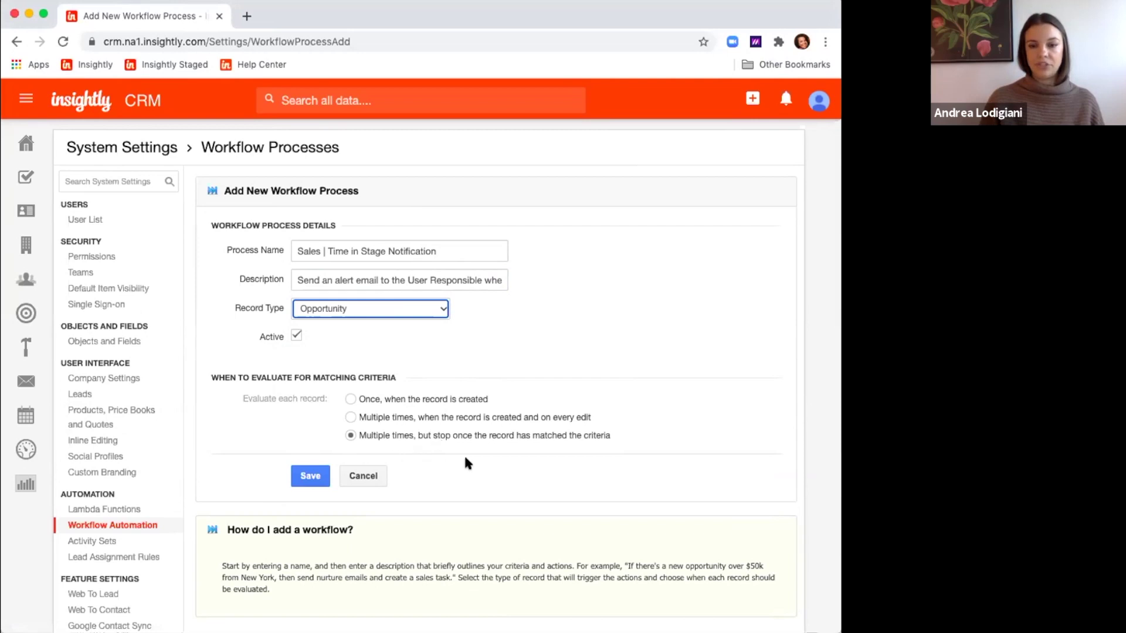
scroll(469, 463, "down", 1)
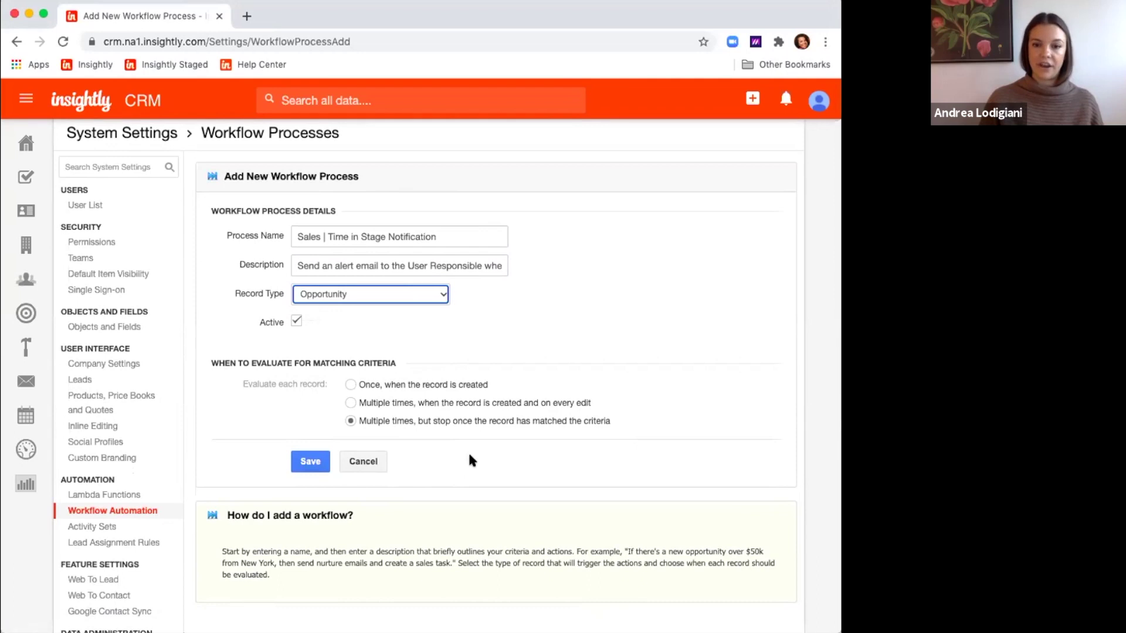
left_click(301, 465)
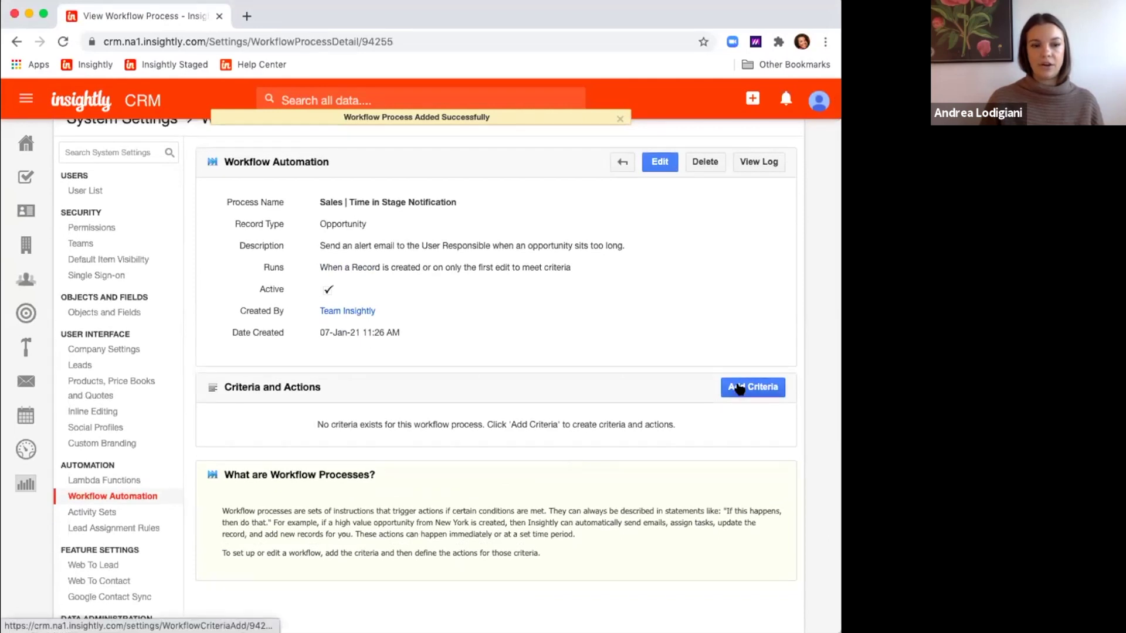
Add a workflow criteria to the new process and name it "Stage = Proposal".
left_click(739, 389)
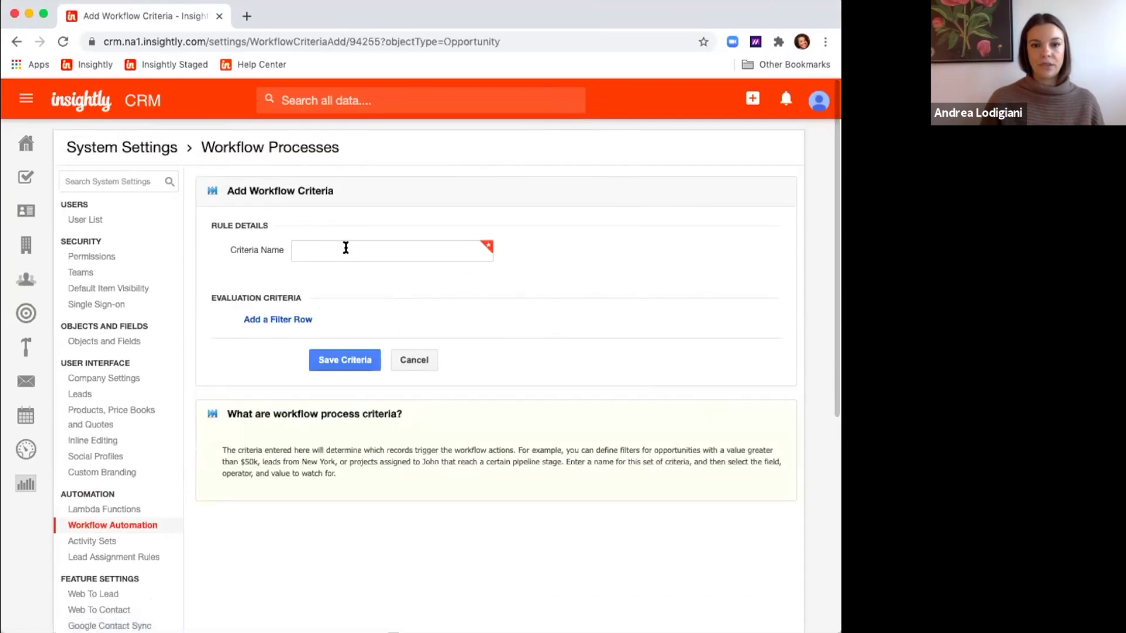
left_click(346, 248)
type("St")
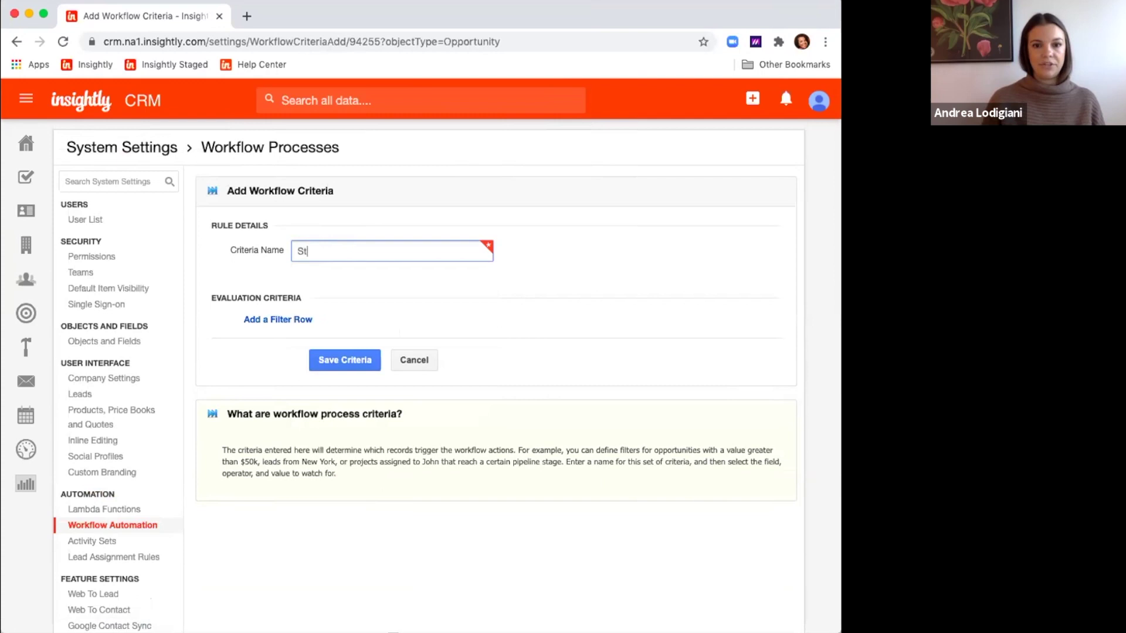
type("at")
key("BackSpace")
type("ge ")
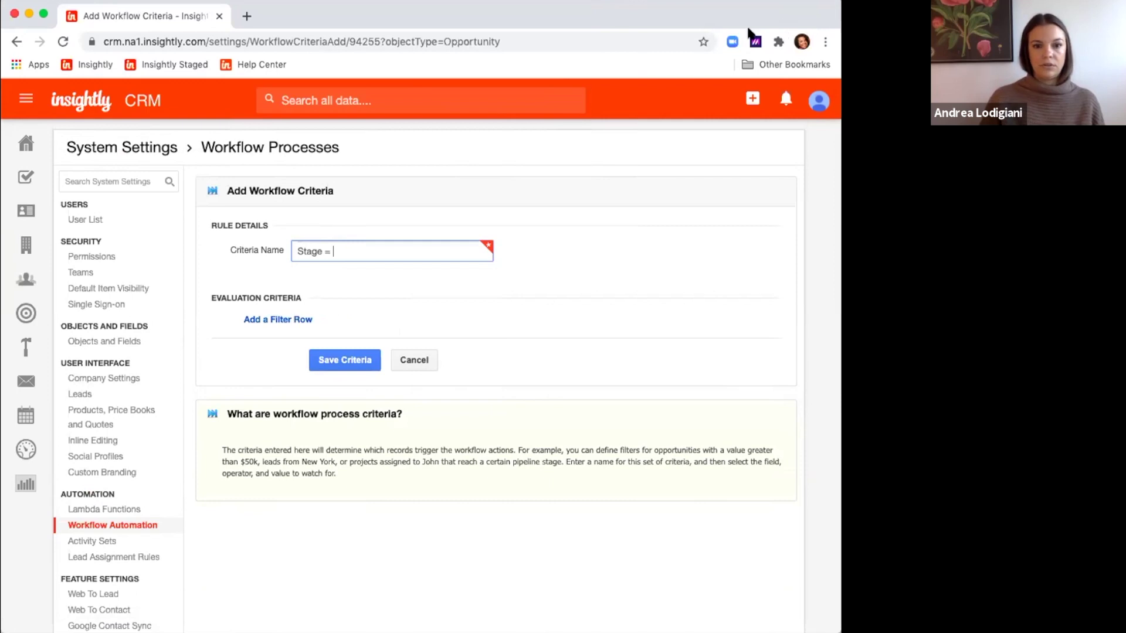
type("= Proposal")
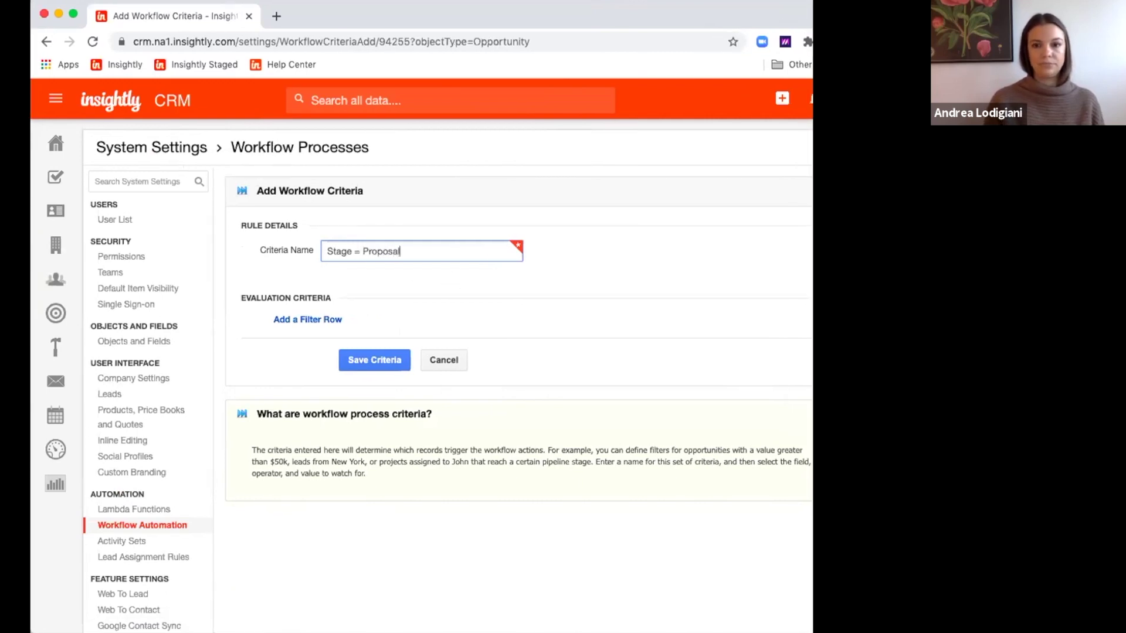
Add a filter row requiring that Pipeline equals Opportunity Pipeline.
left_click(329, 319)
left_click(338, 346)
type("pipe")
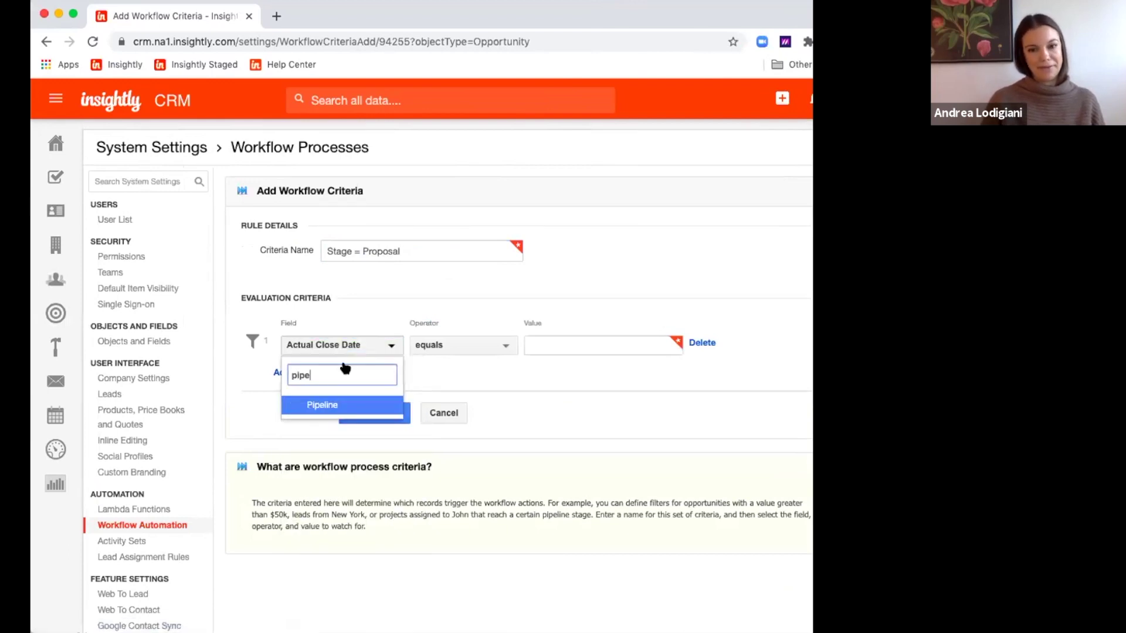
left_click(322, 405)
left_click(549, 345)
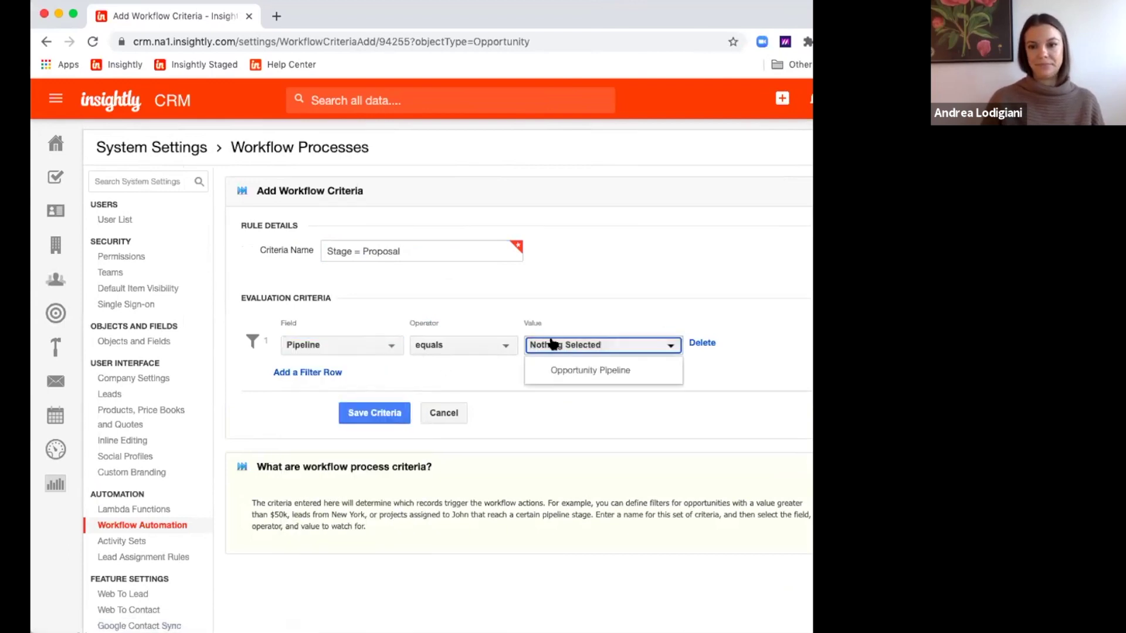
left_click(558, 373)
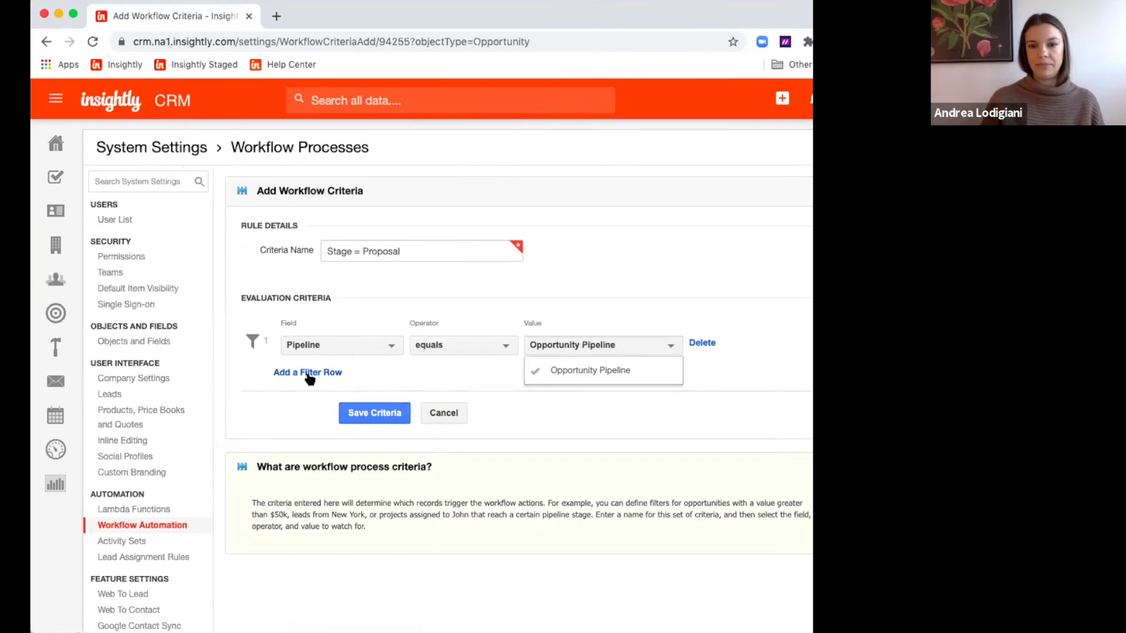
Add a second And filter row requiring that Stage equals Proposal, and save the criteria.
left_click(307, 372)
left_click(348, 387)
type("stage")
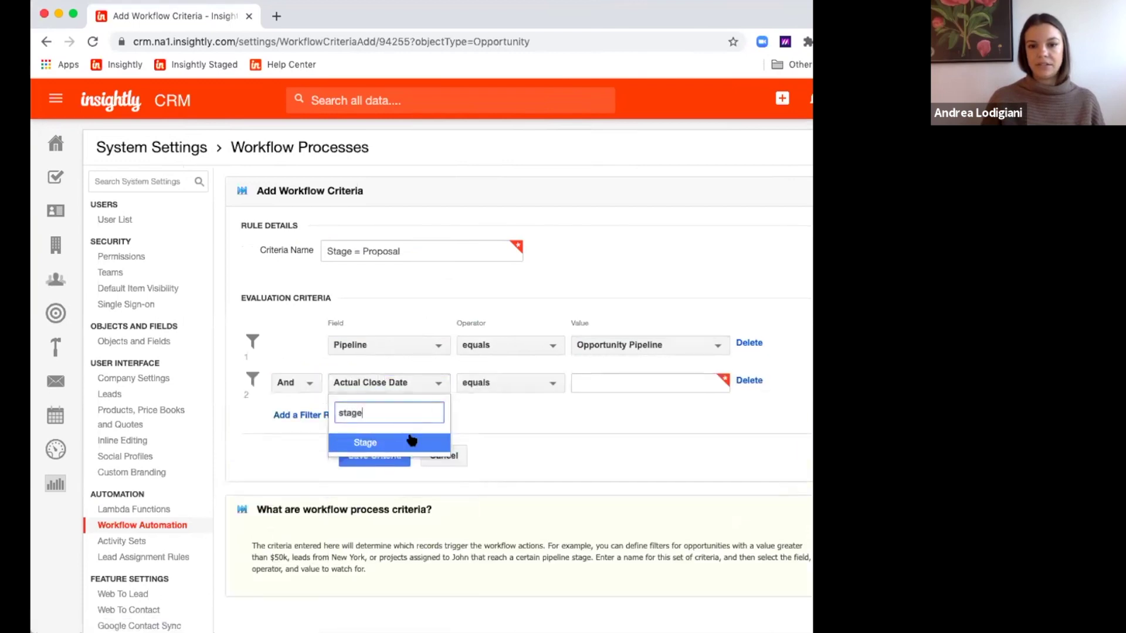
left_click(411, 441)
left_click(592, 383)
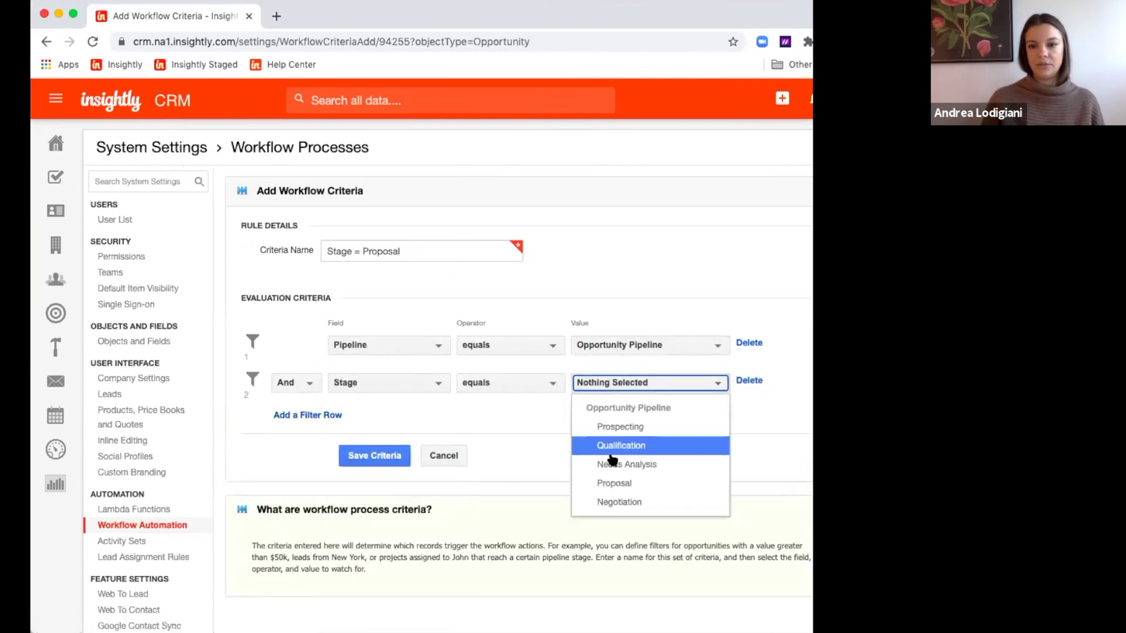
left_click(612, 485)
left_click(487, 414)
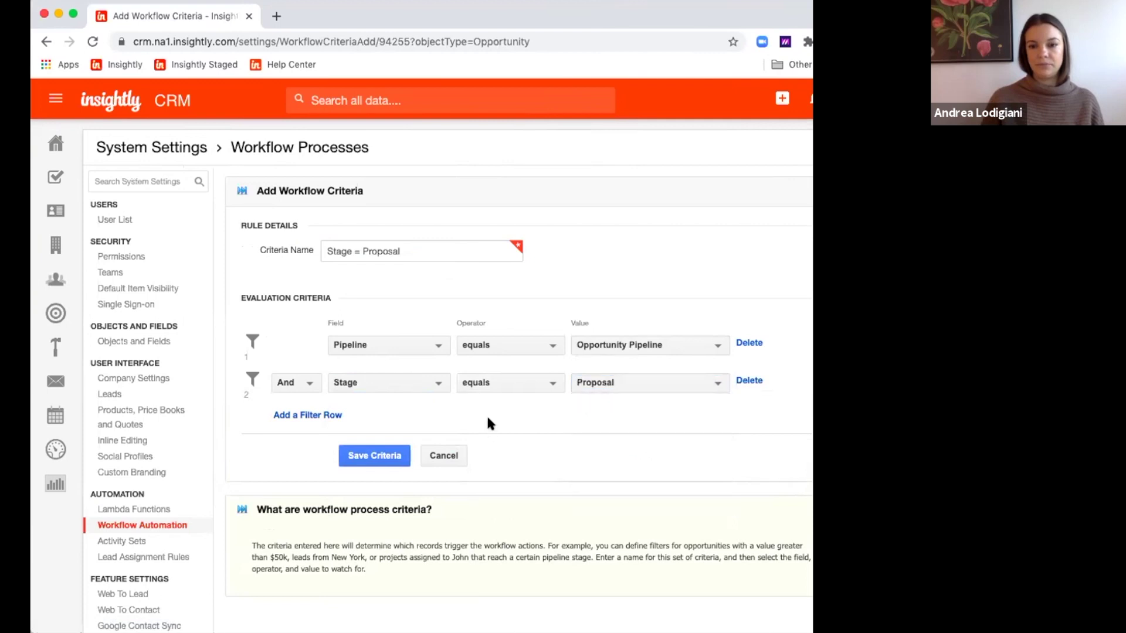
left_click(389, 457)
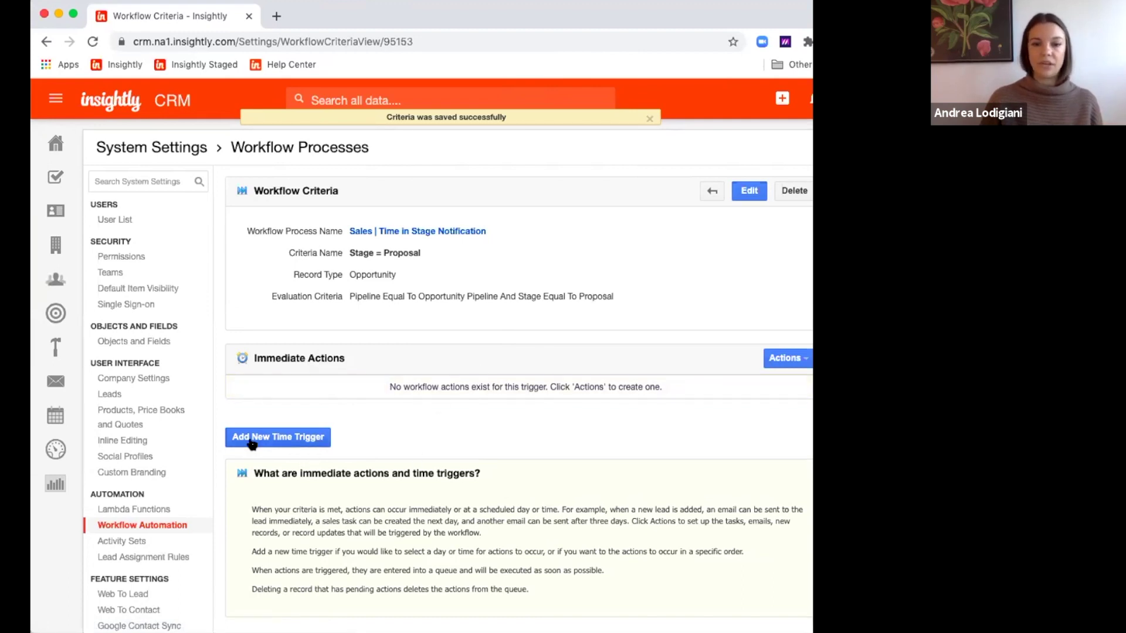
Add and save a time trigger set to 7 Days After Workflow Criteria Trigger Date.
left_click(322, 441)
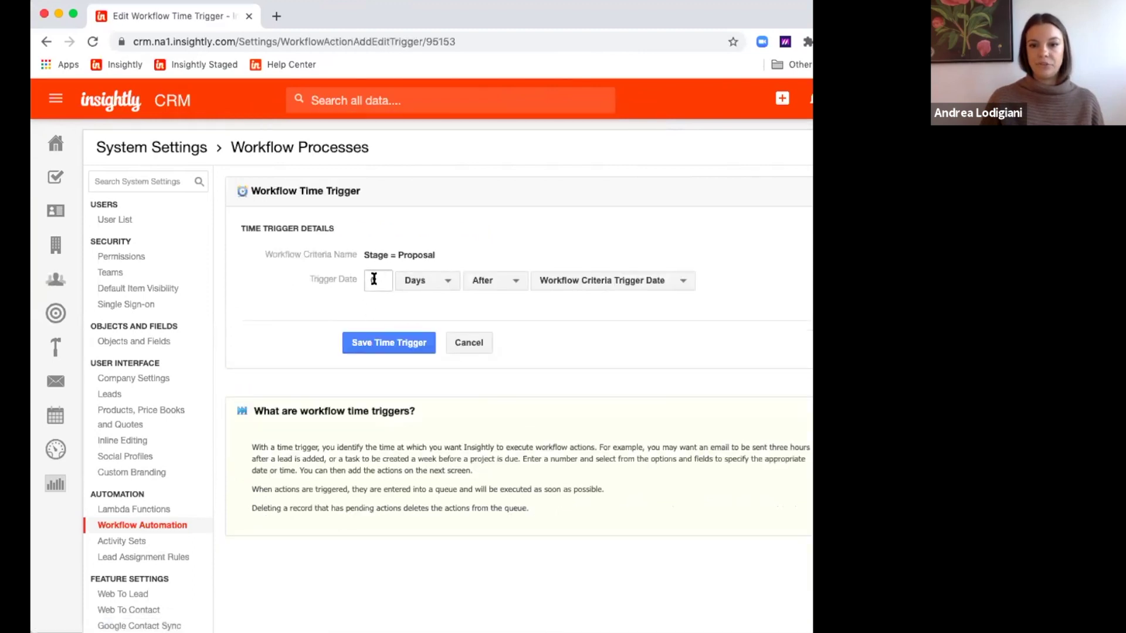
type("7")
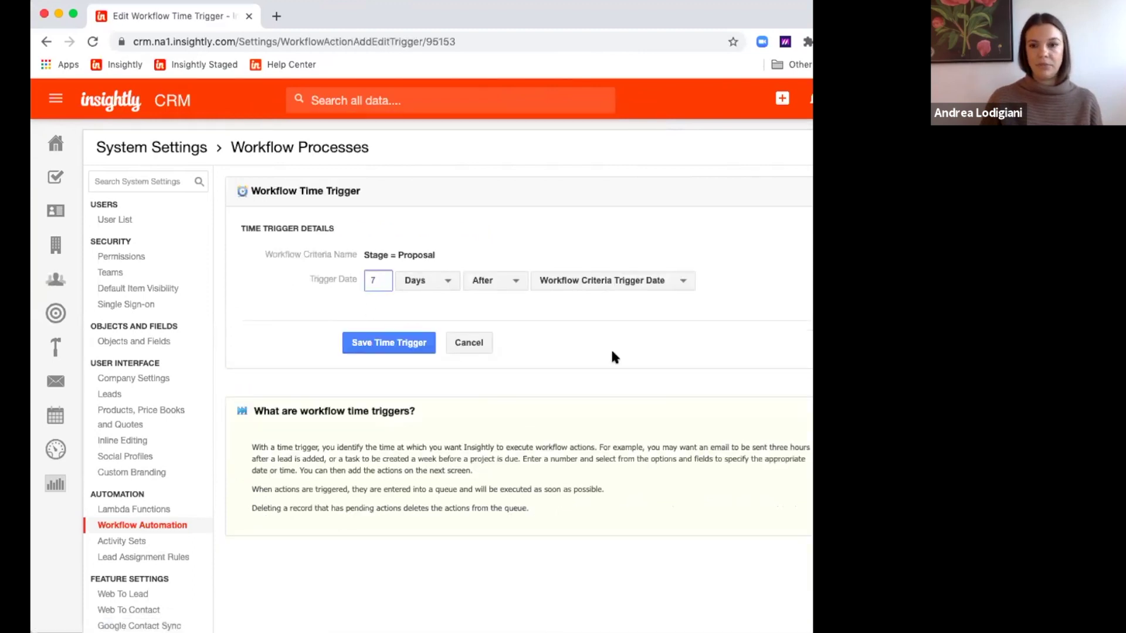
left_click(451, 282)
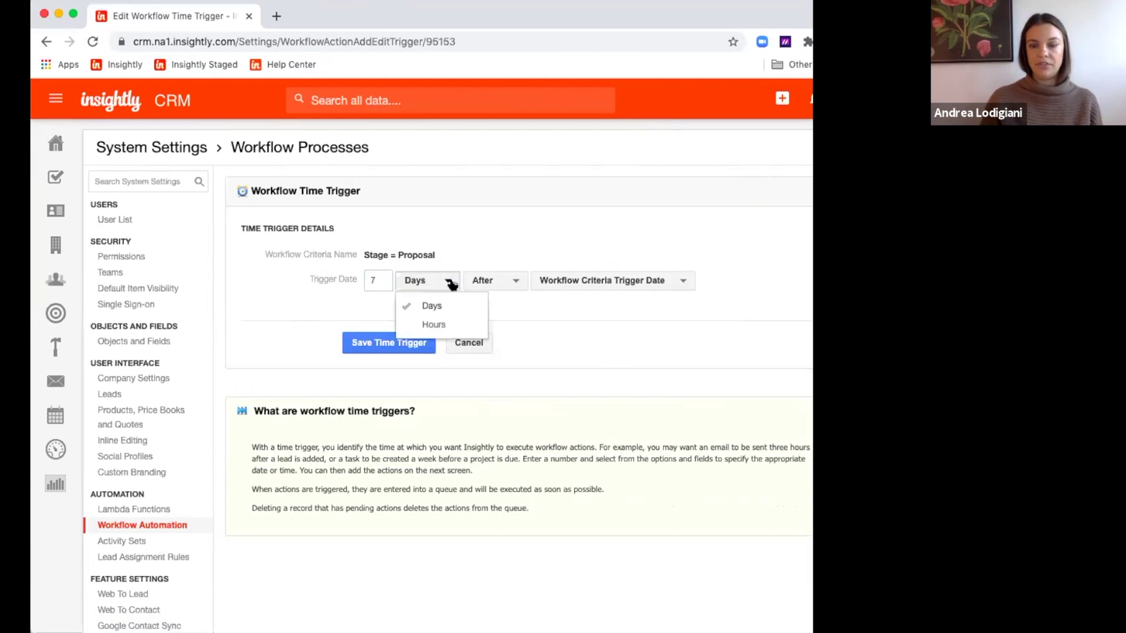
left_click(451, 283)
left_click(508, 283)
left_click(509, 285)
left_click(684, 284)
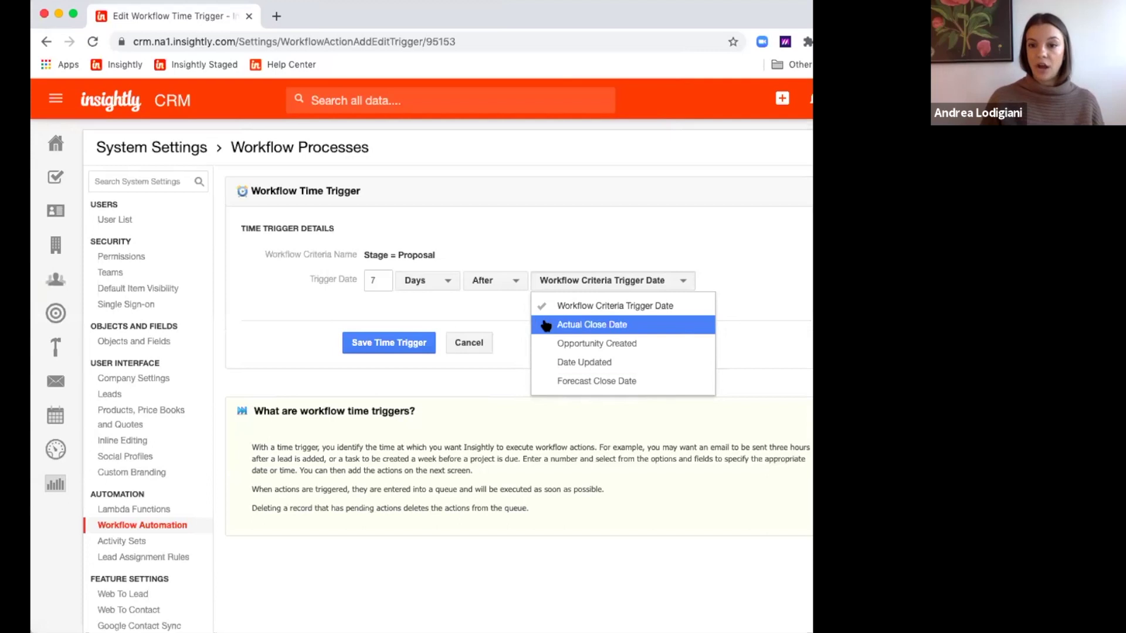
left_click(457, 306)
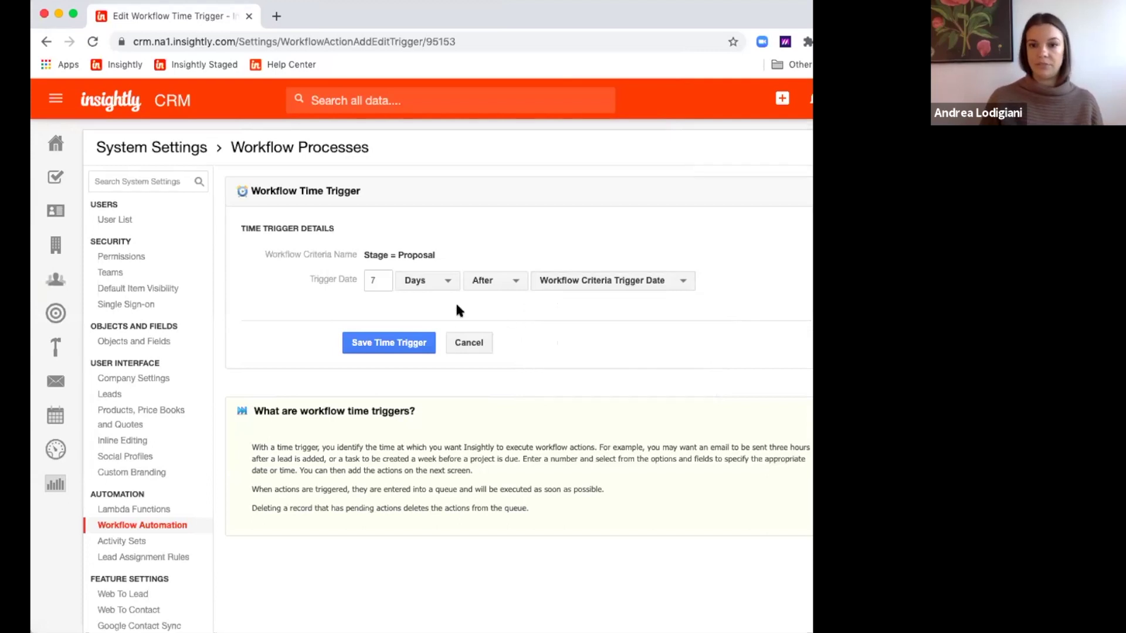
left_click(387, 343)
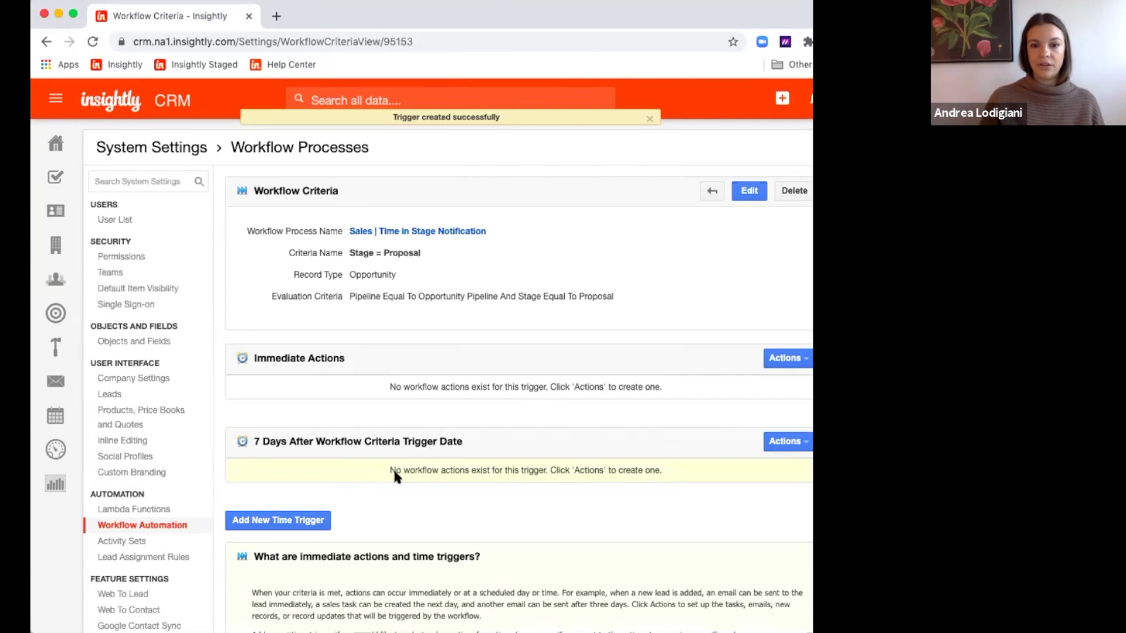
Add a Send An Email action to the 7-day time trigger and name it "Time in stage notification to Sales Rep".
left_click(779, 443)
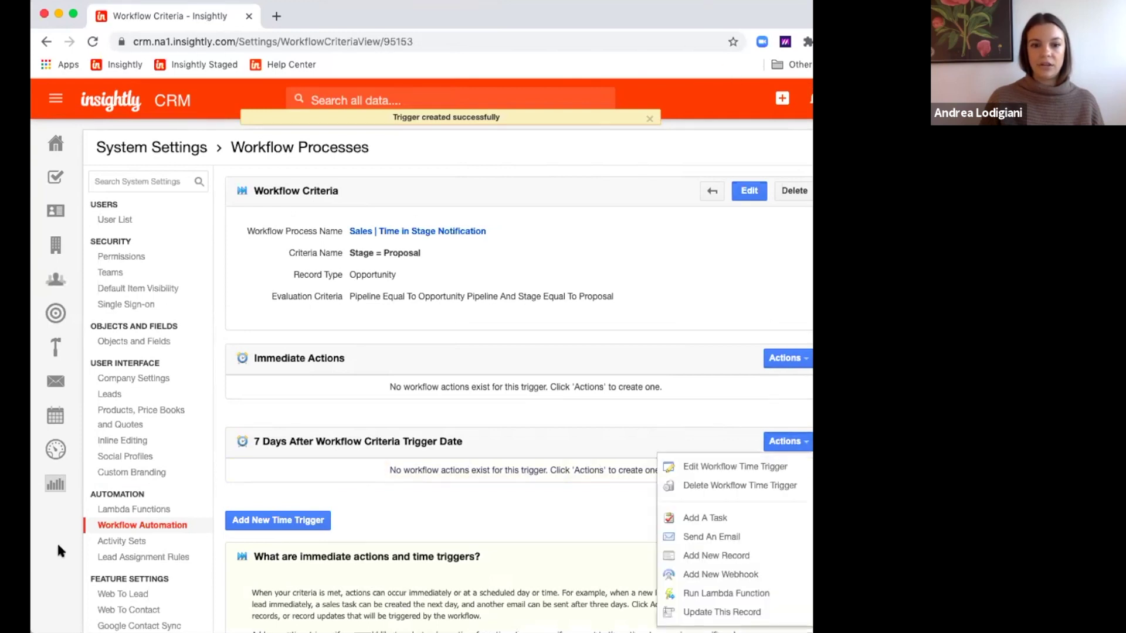
left_click(708, 537)
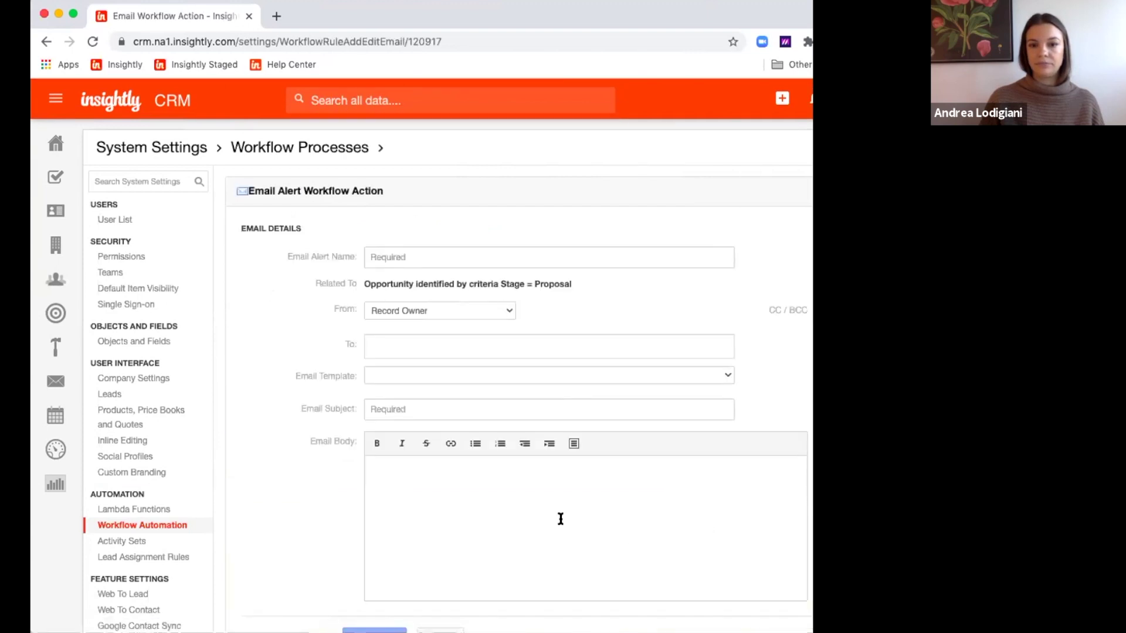
left_click(391, 253)
type("t")
key("BackSpace")
type("tage notification to Sales Rep")
Set the email alert's sender to Team Insightly and its recipient to Responsible User.
left_click(410, 315)
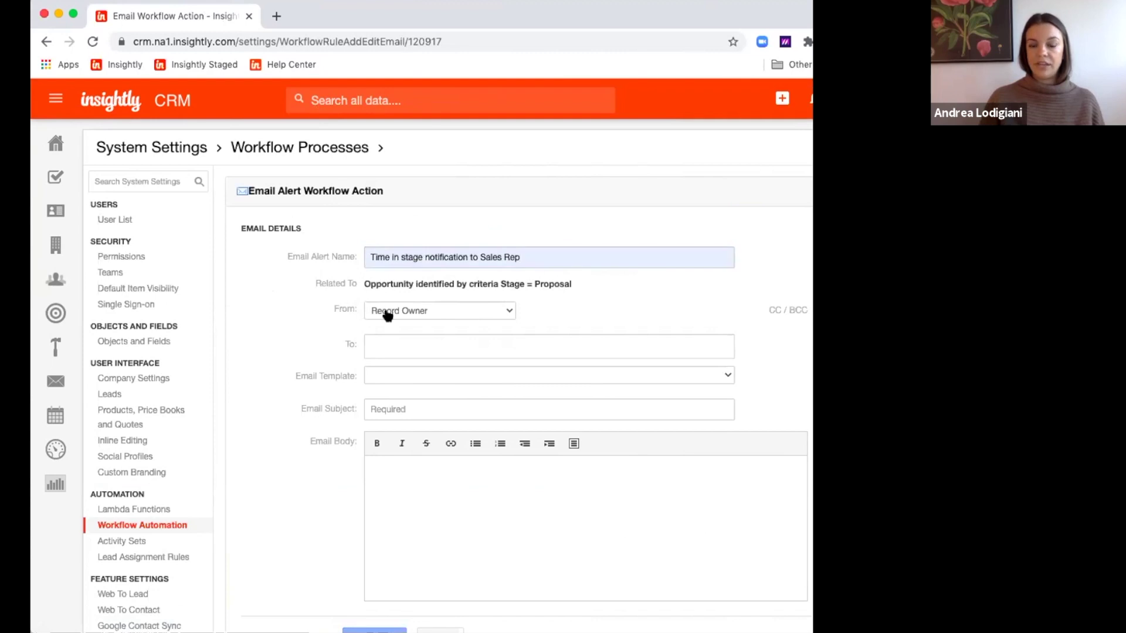
left_click(447, 315)
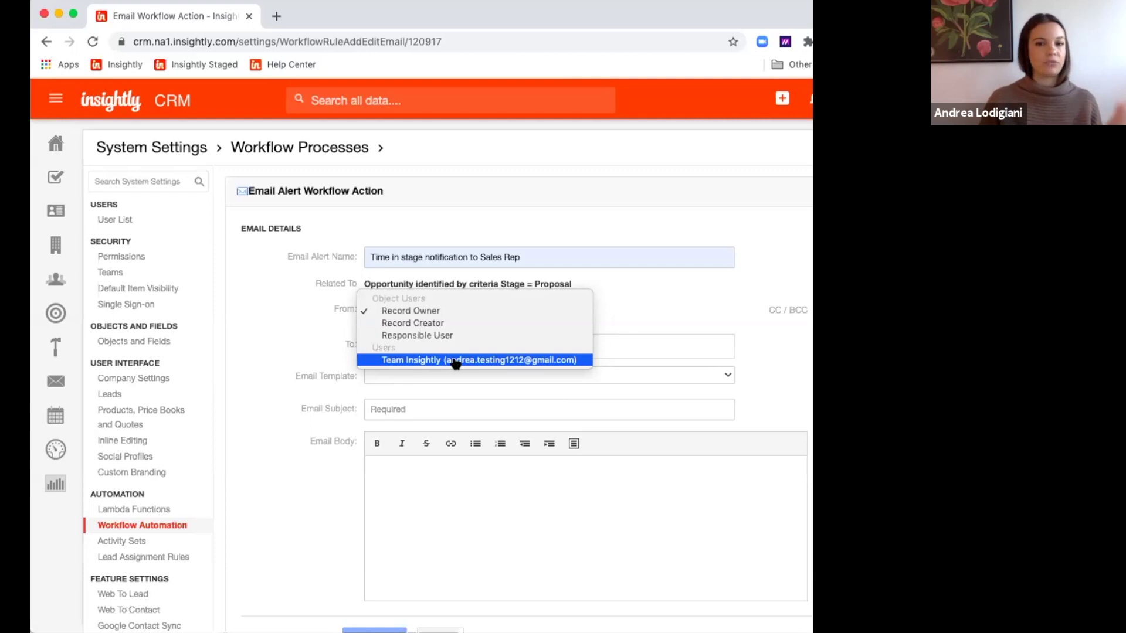
left_click(456, 360)
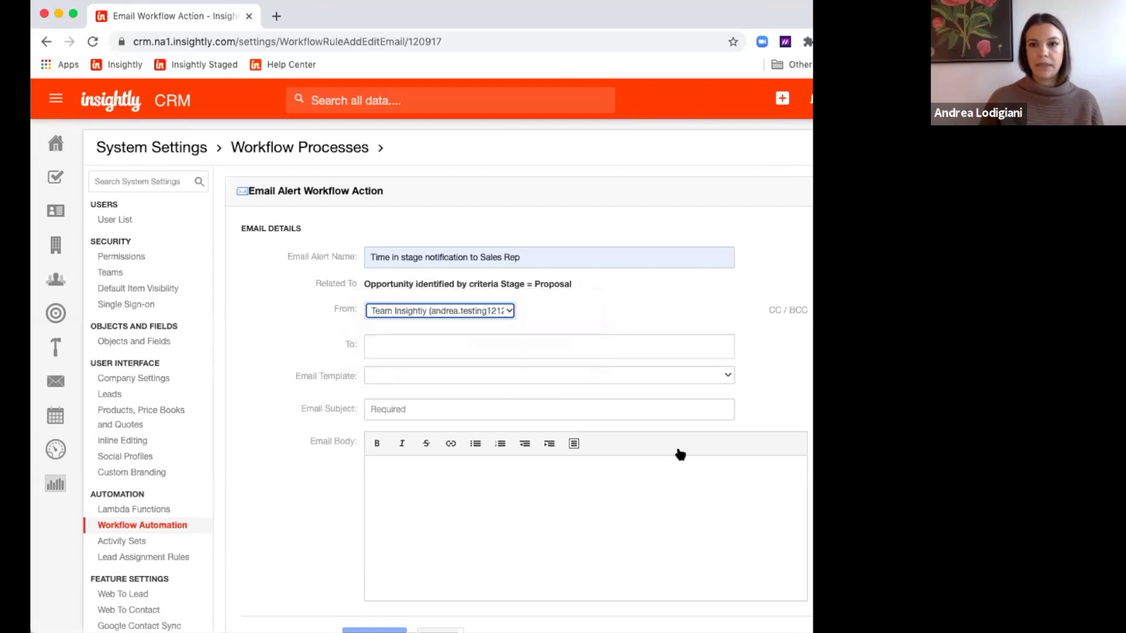
left_click(401, 345)
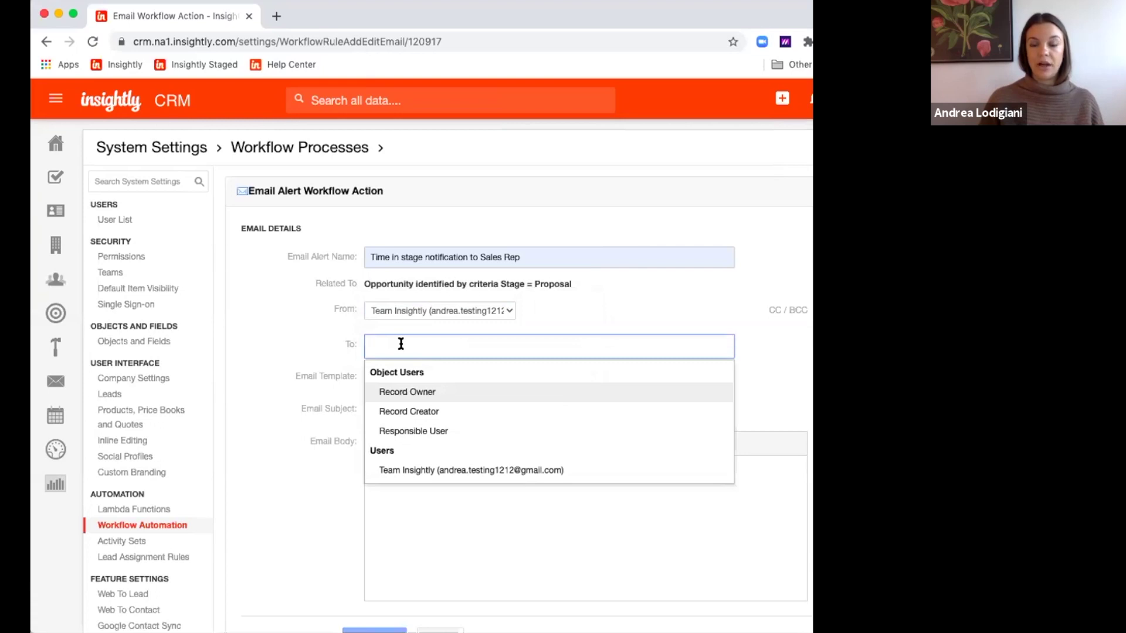
left_click(444, 433)
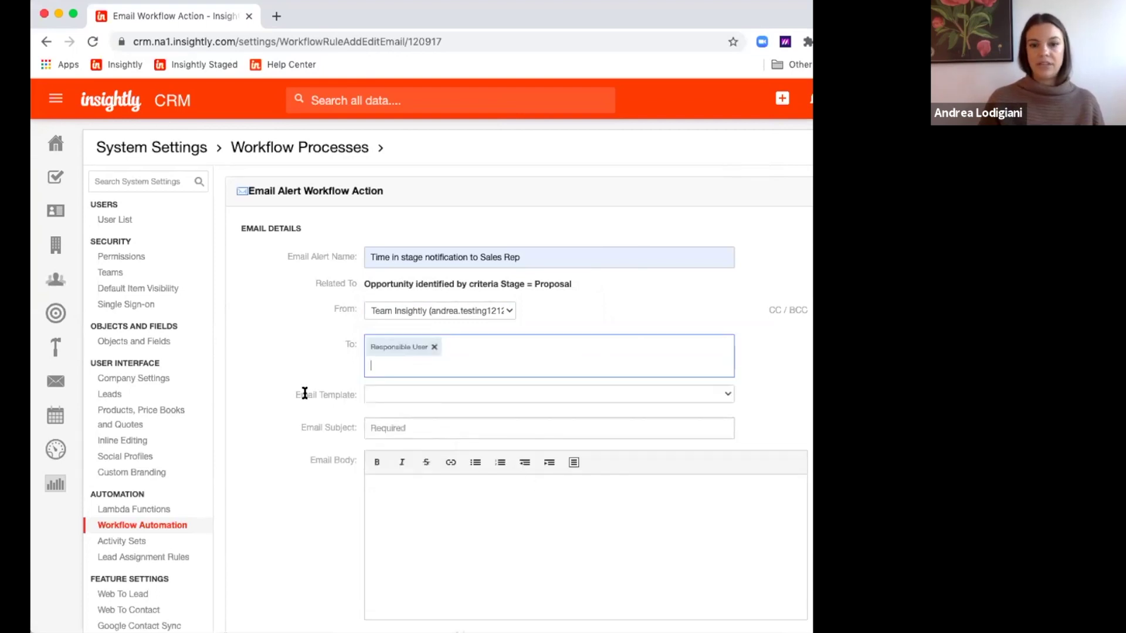
Apply the Sales | Pipeline Stage Notification template to the email alert and review its subject and body.
left_click(406, 401)
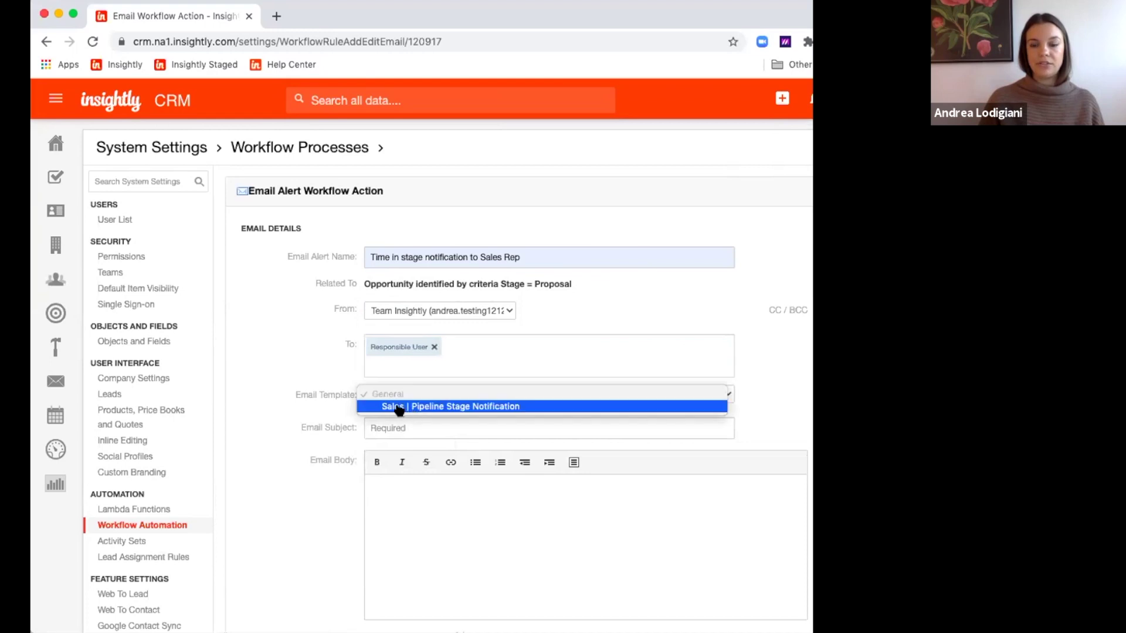
left_click(392, 407)
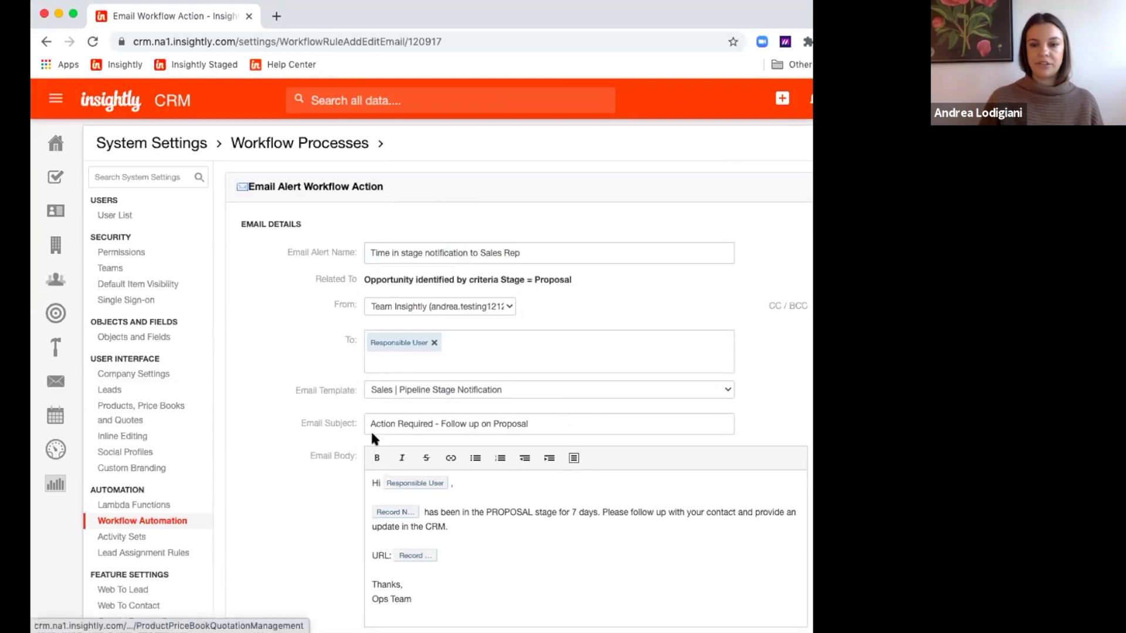
scroll(305, 431, "down", 2)
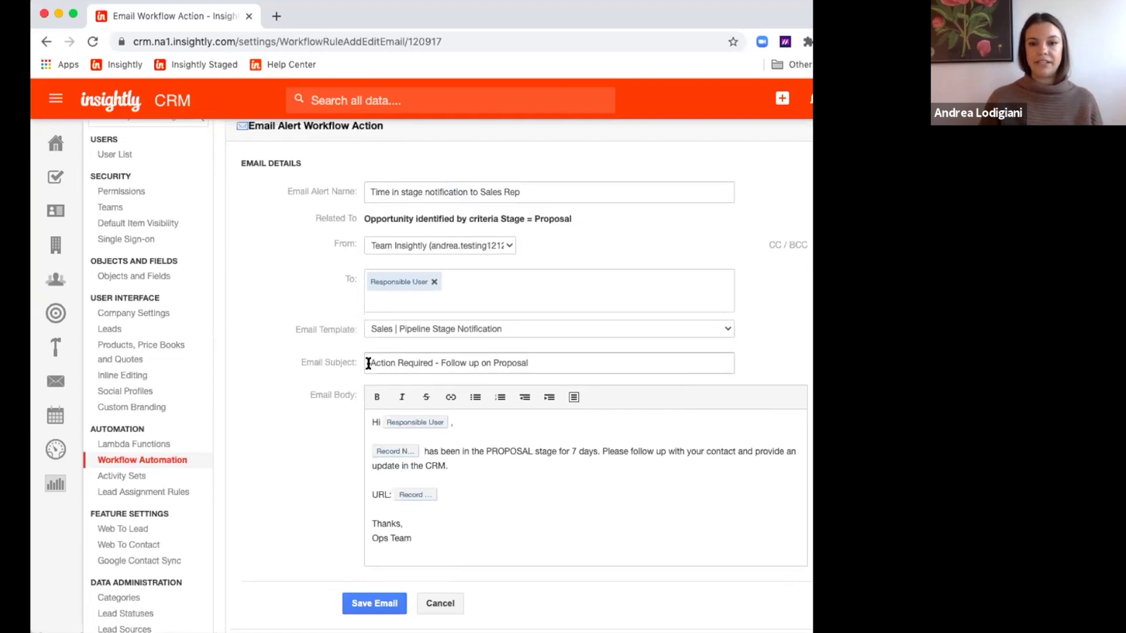
scroll(297, 477, "down", 1)
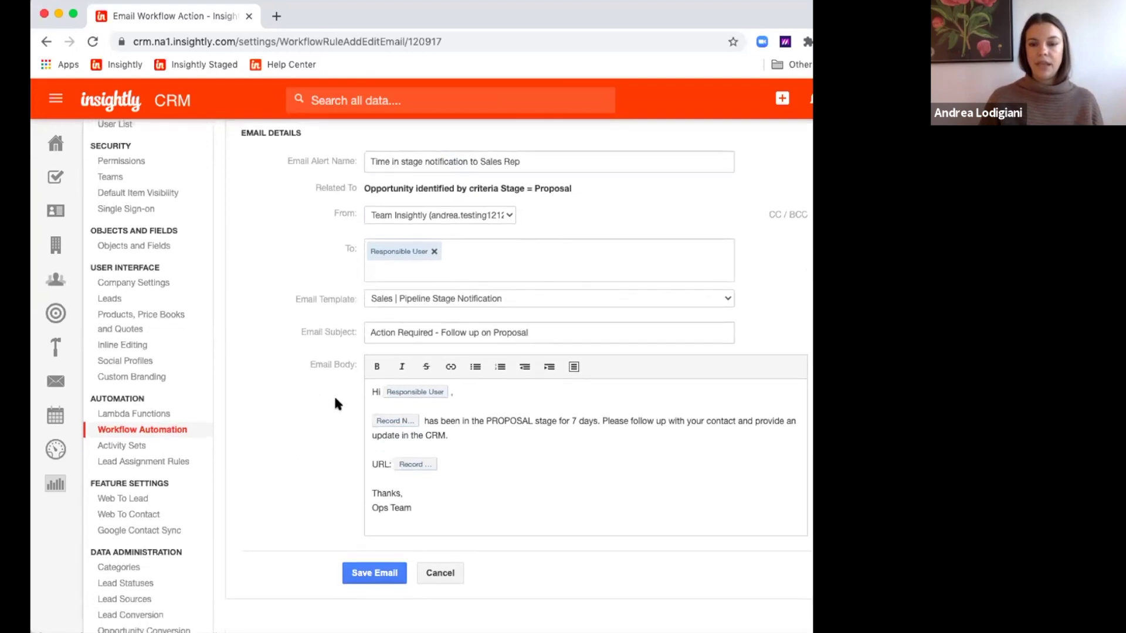
scroll(535, 446, "down", 1)
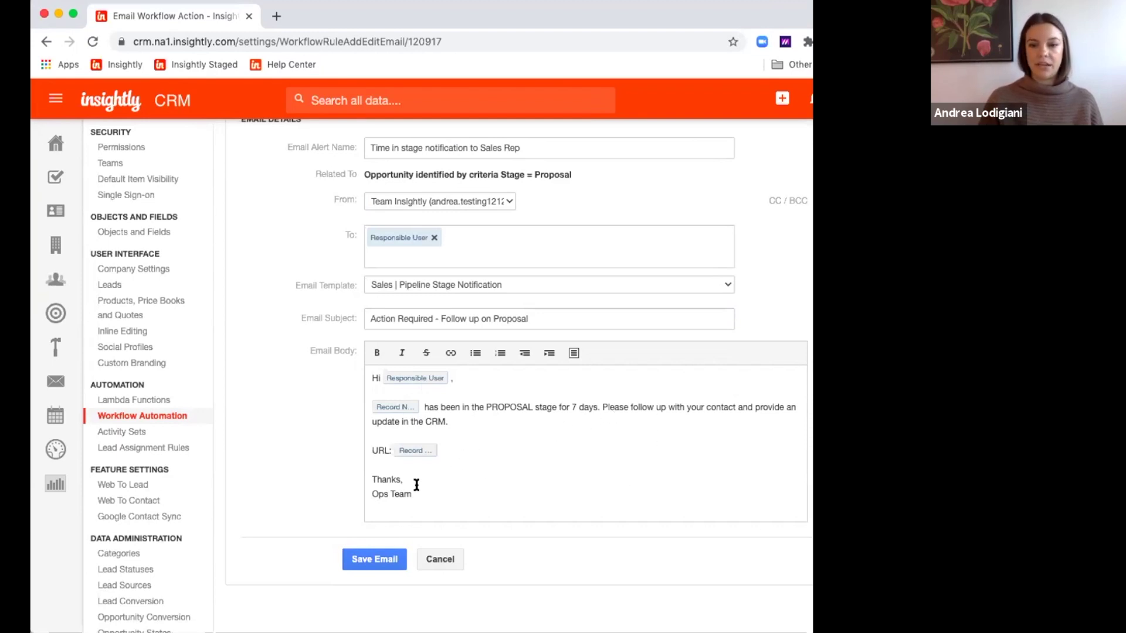
Check the body's record link against the available merge fields down to Record URL, and save the email action.
left_click_drag(371, 450, 456, 449)
left_click(457, 449)
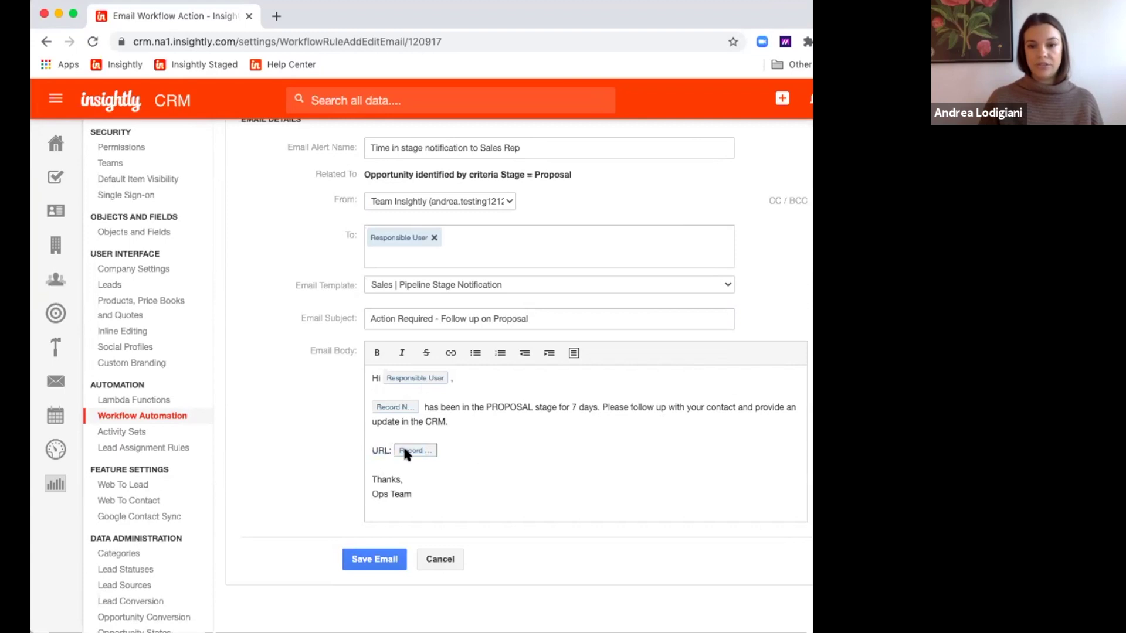
left_click(575, 354)
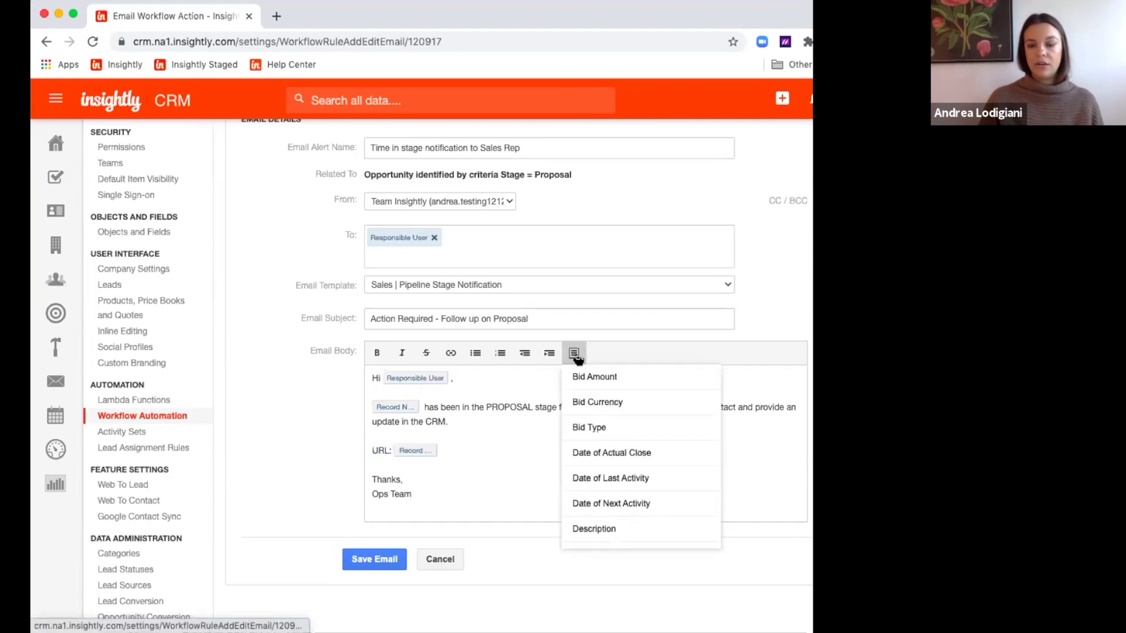
scroll(618, 420, "down", 3)
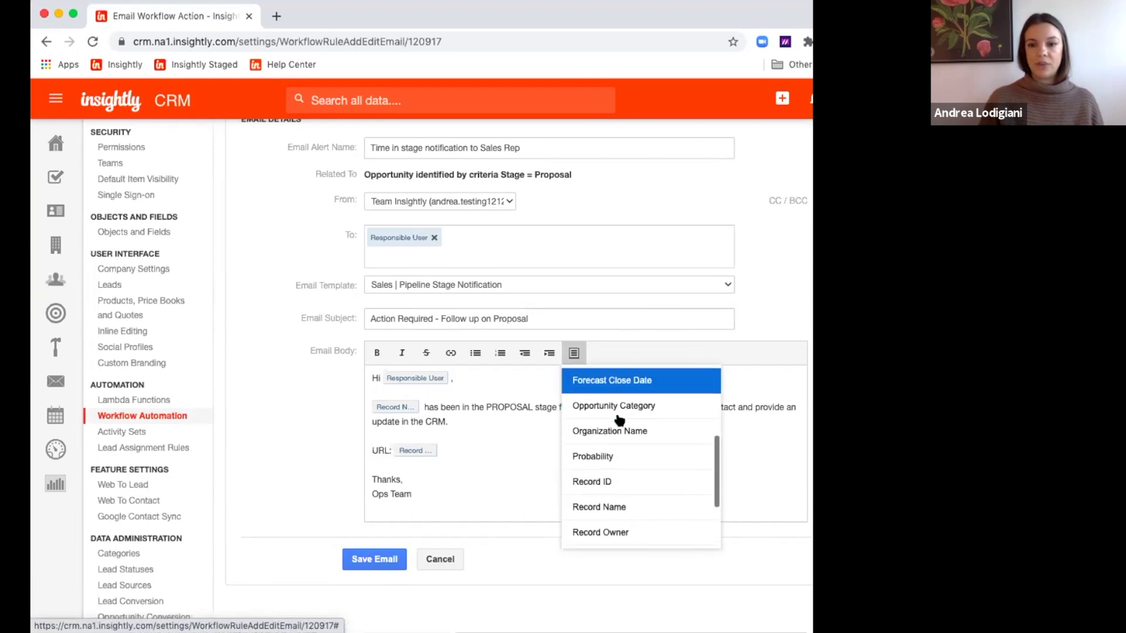
scroll(621, 505, "down", 2)
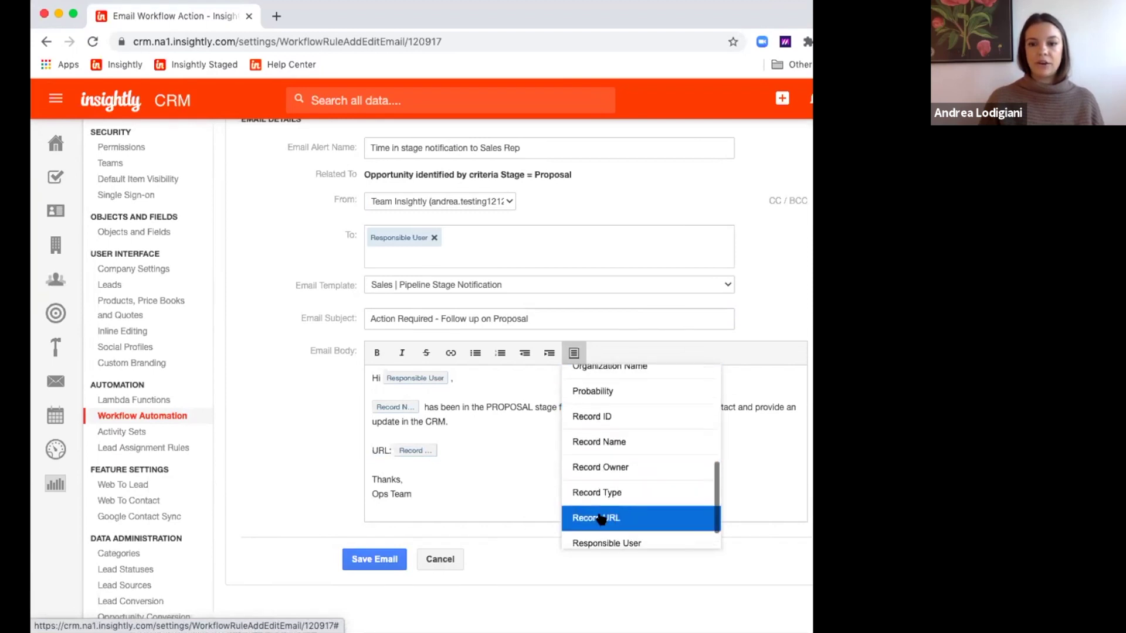
left_click(457, 451)
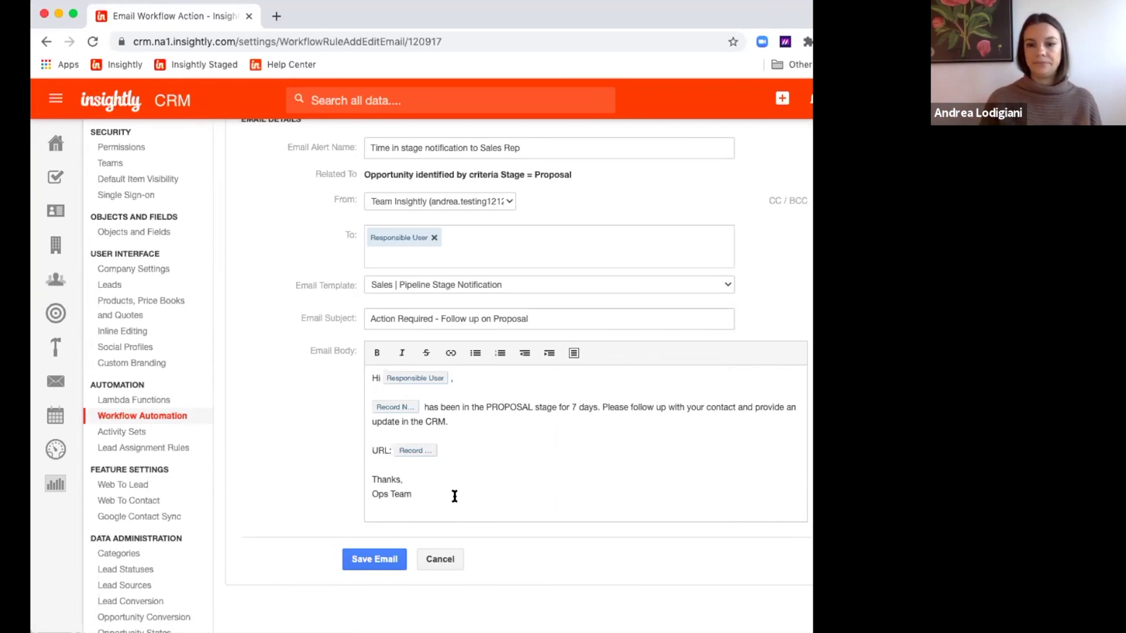
left_click(360, 561)
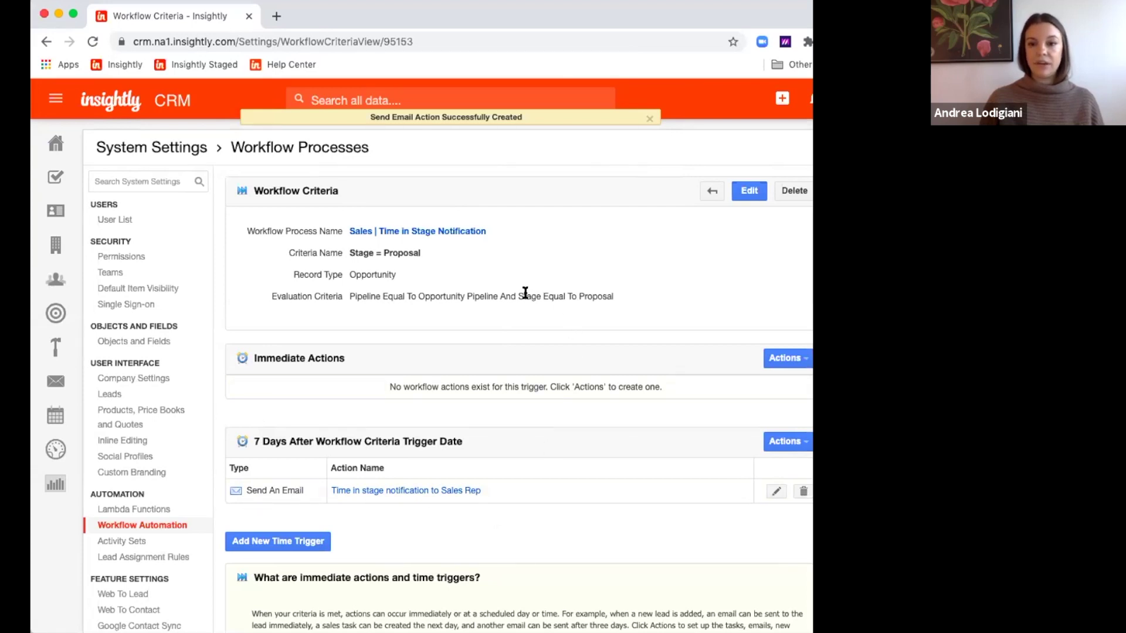
left_click_drag(519, 296, 626, 296)
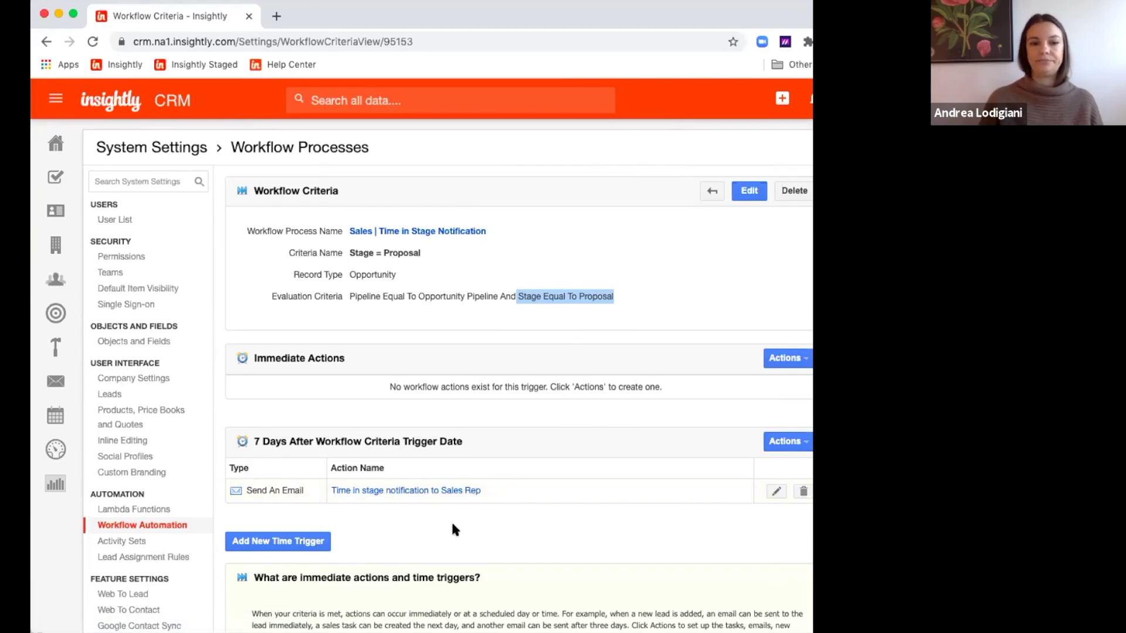
key("super+Tab")
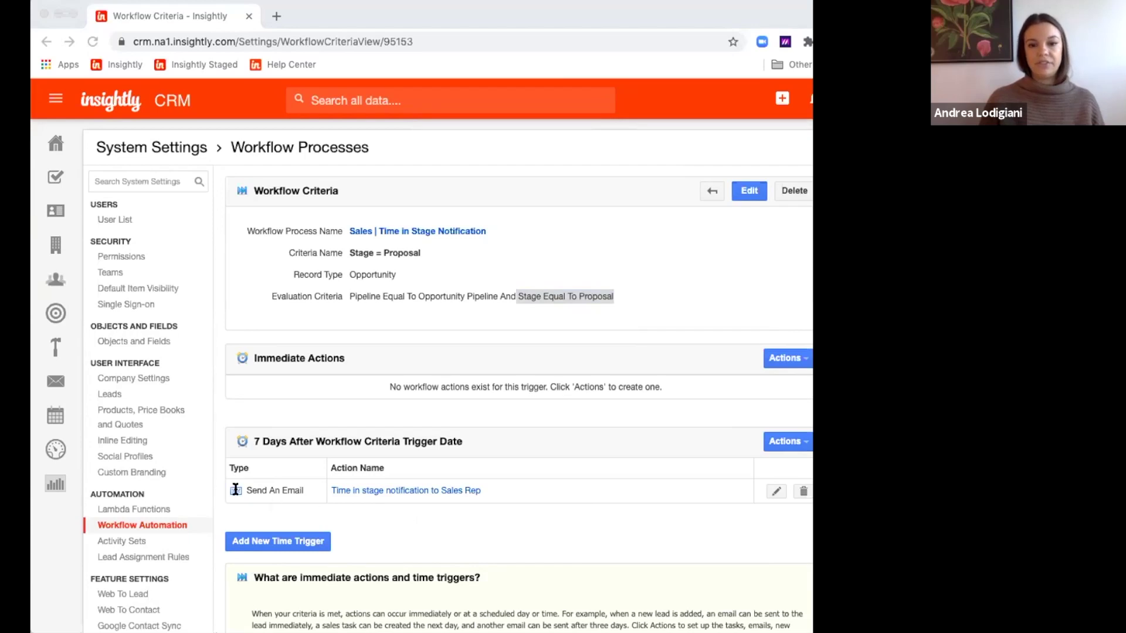
left_click(419, 527)
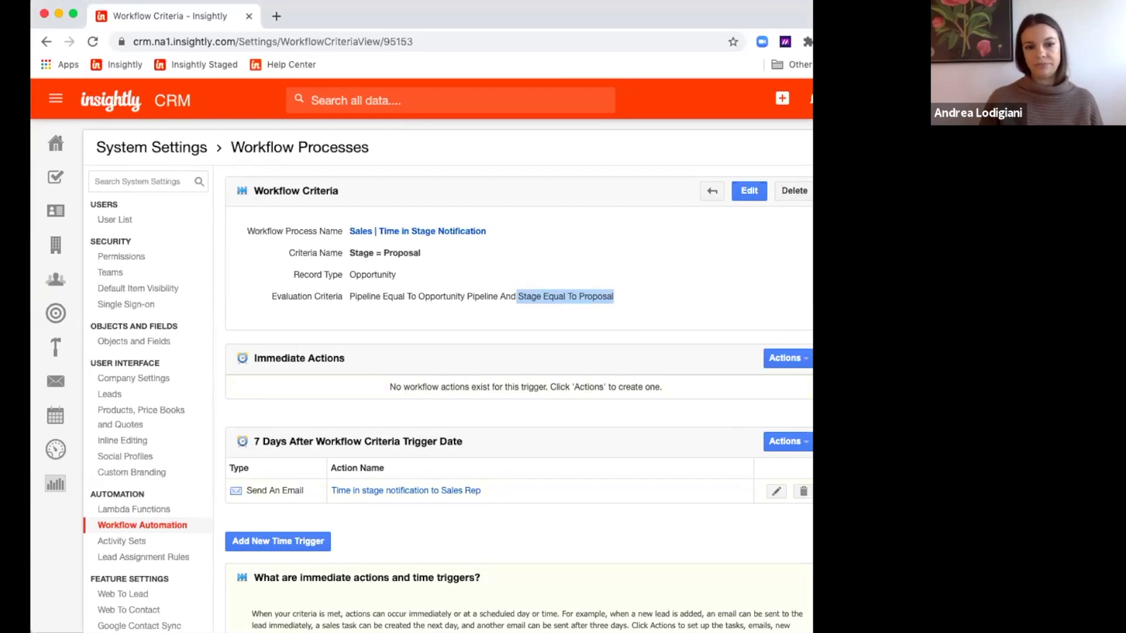
key("super+Tab")
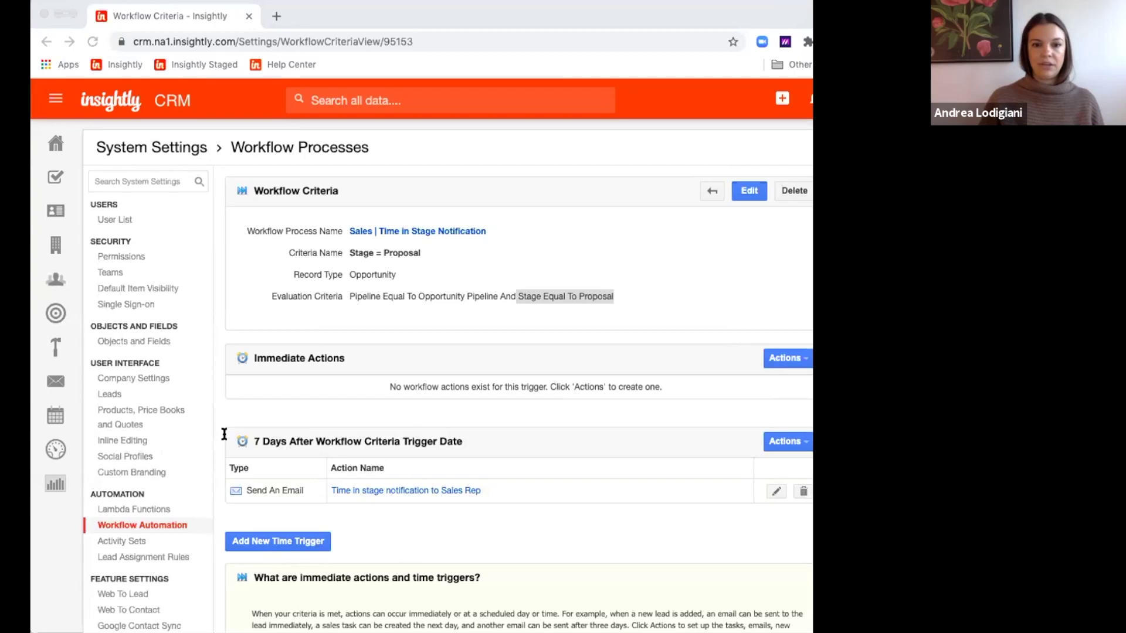
left_click(555, 342)
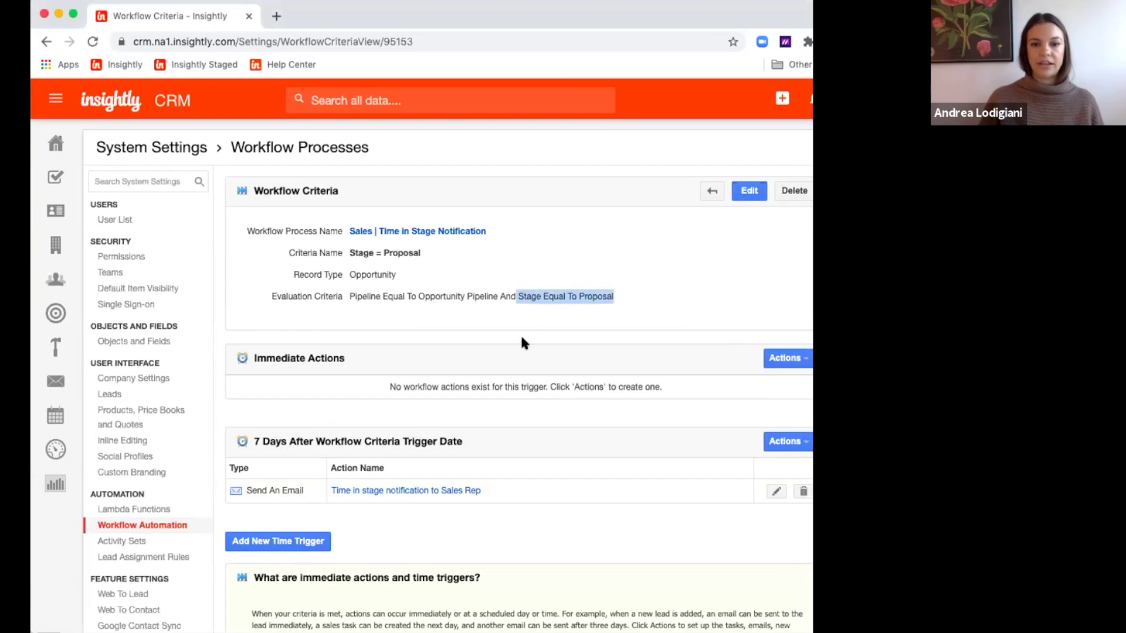
scroll(340, 445, "down", 3)
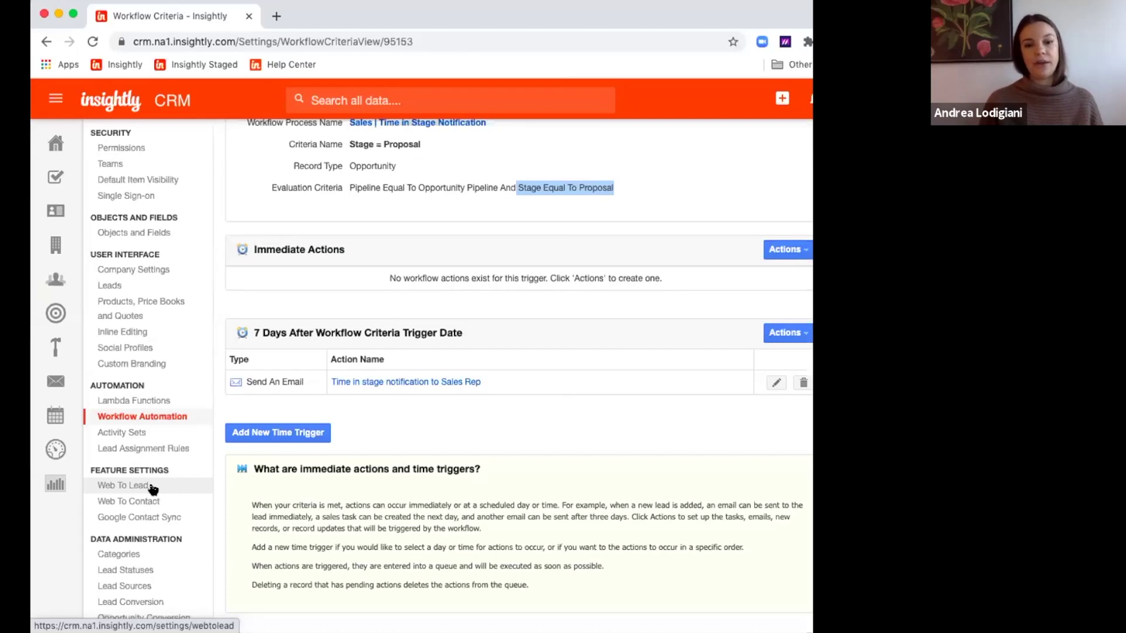
Go back from the Stage = Proposal criteria through its workflow process to the Workflow Automation list.
scroll(636, 191, "up", 3)
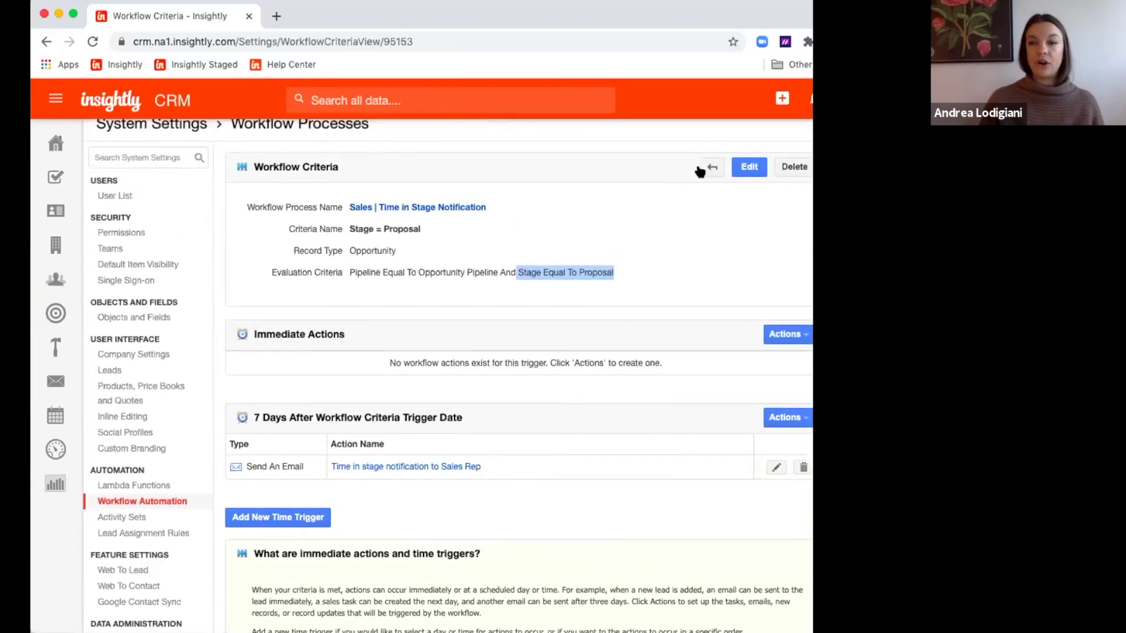
left_click(712, 167)
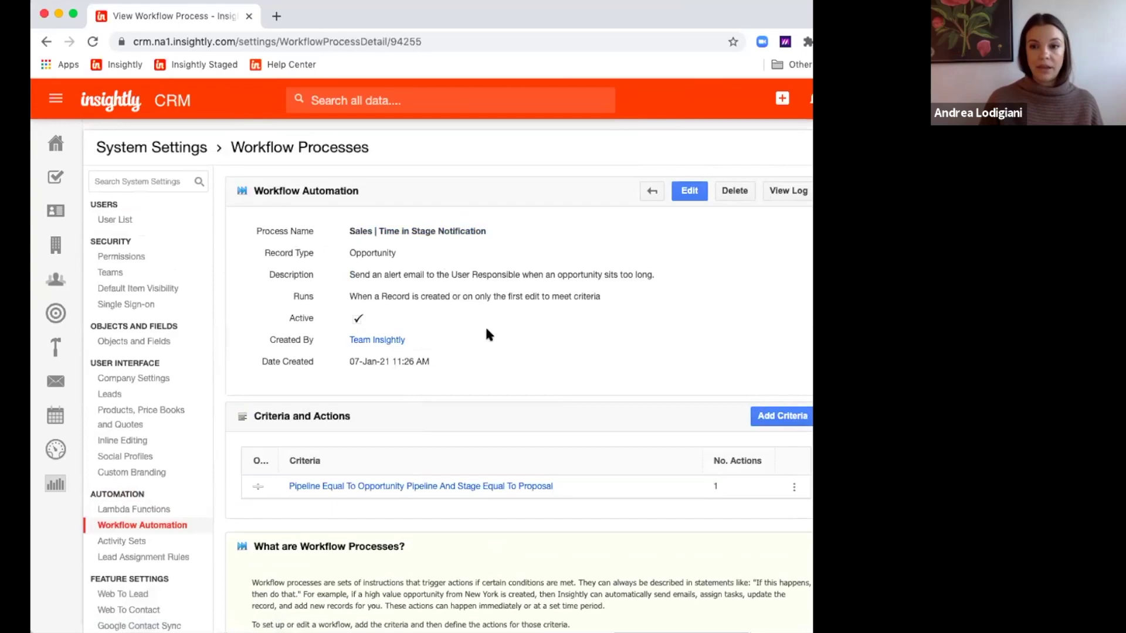
left_click(651, 194)
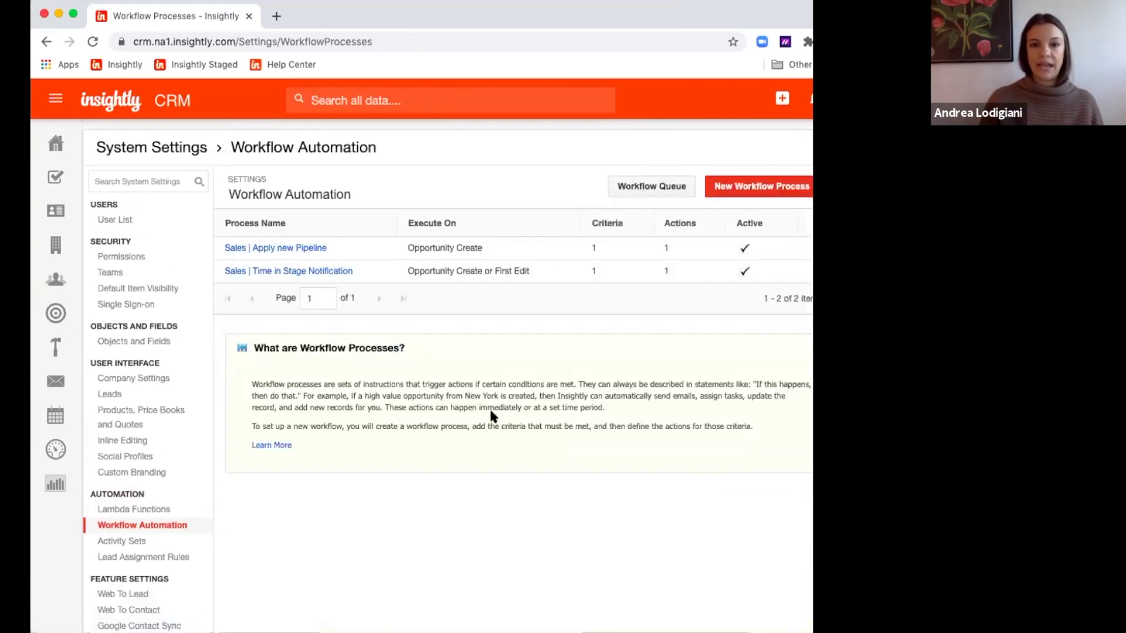
Start a new workflow process and name it "Sales | New Contact Us Lead".
key("super+Tab")
left_click(742, 189)
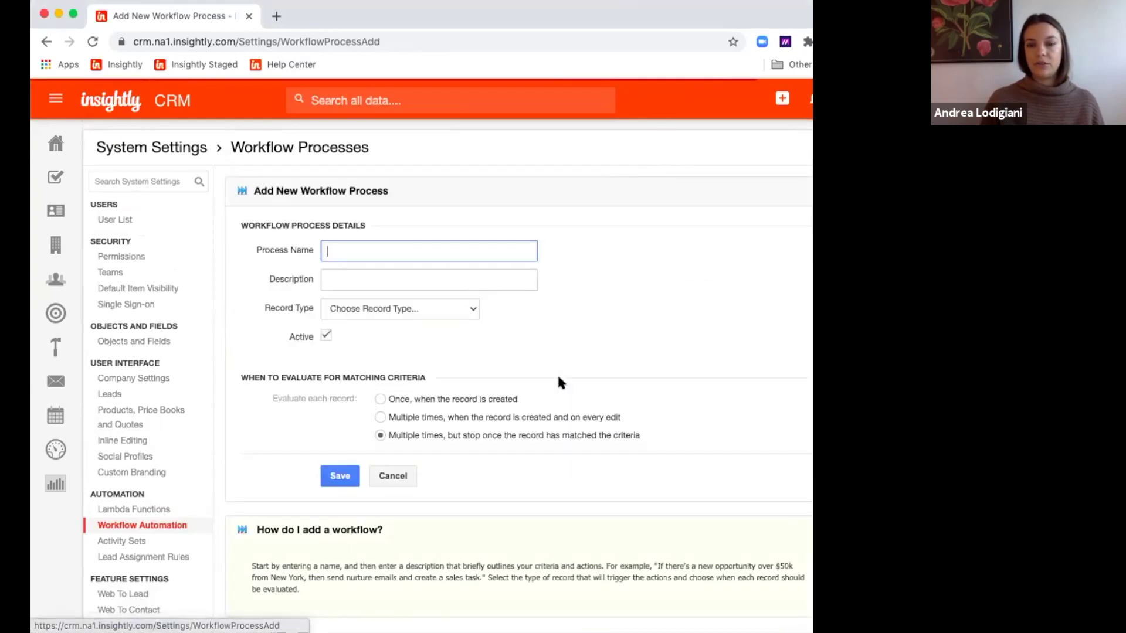
key("super+Tab")
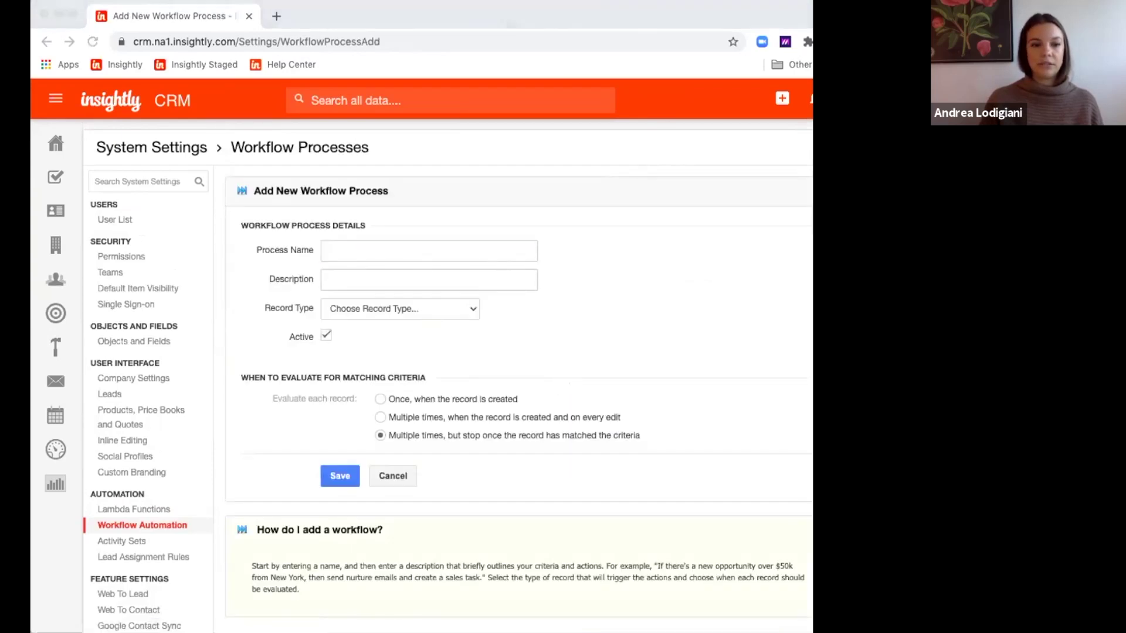
left_click(500, 250)
type("Sales | New Contact Us Lead")
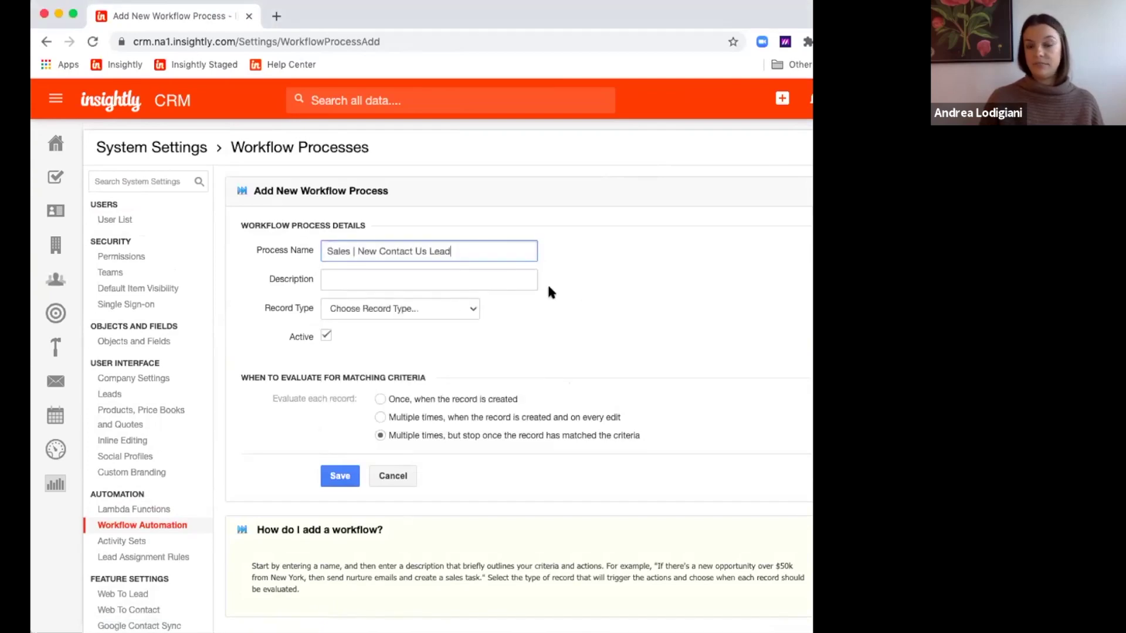
Enter the process description "Email a confirmation to a new lead after they submit a form on our Contact Us page".
key("super+Tab")
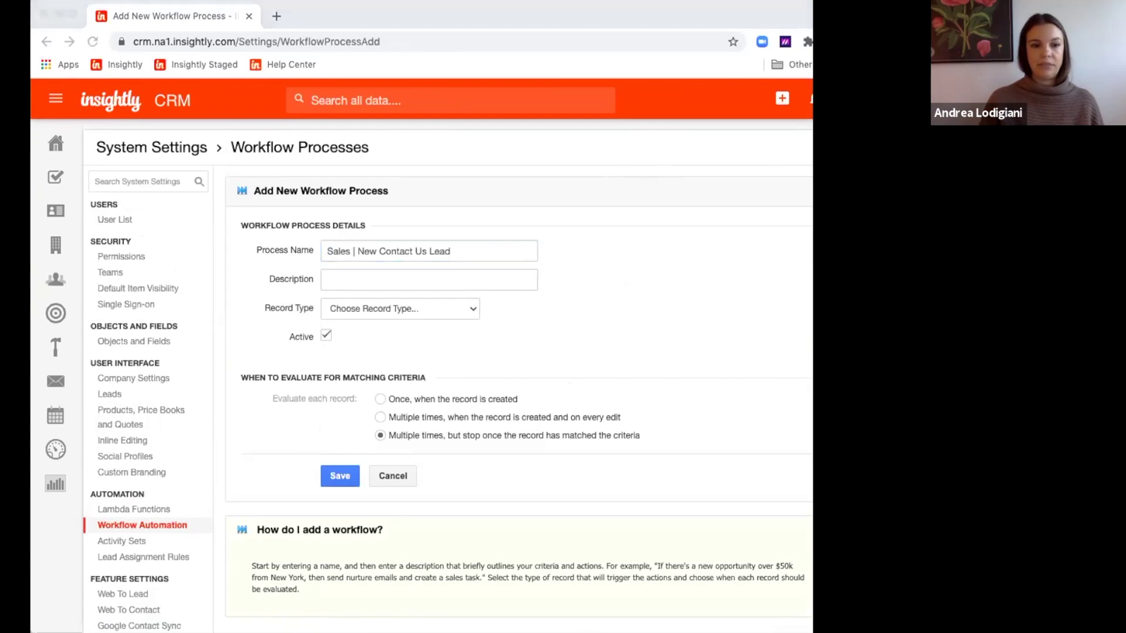
key("super+Tab")
left_click(523, 284)
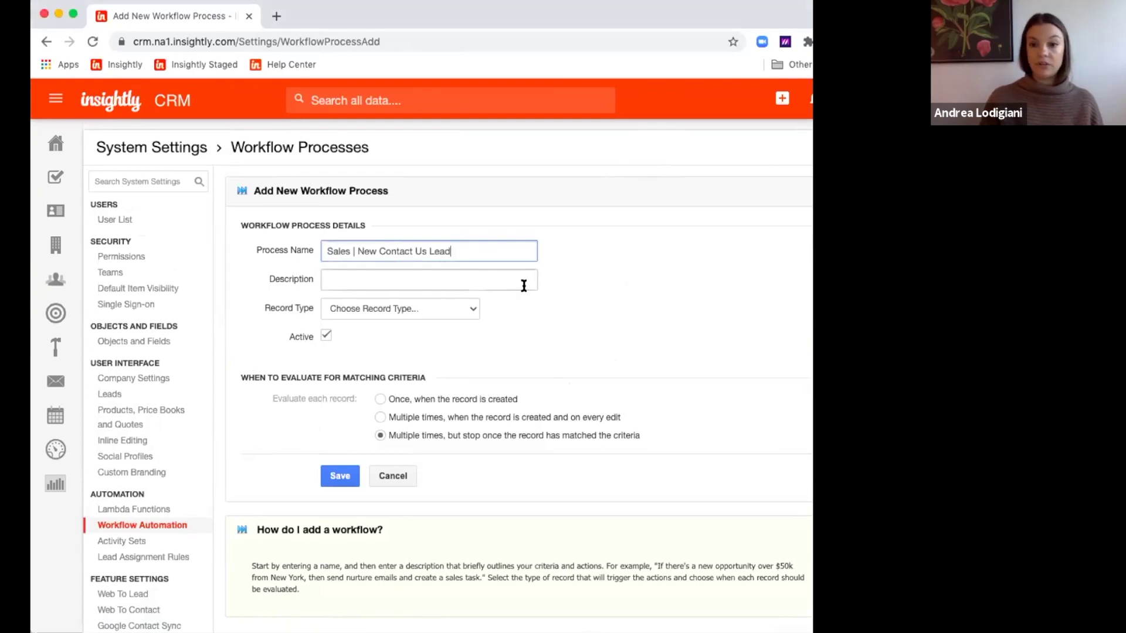
type("after they submit a form on our Contact Us page")
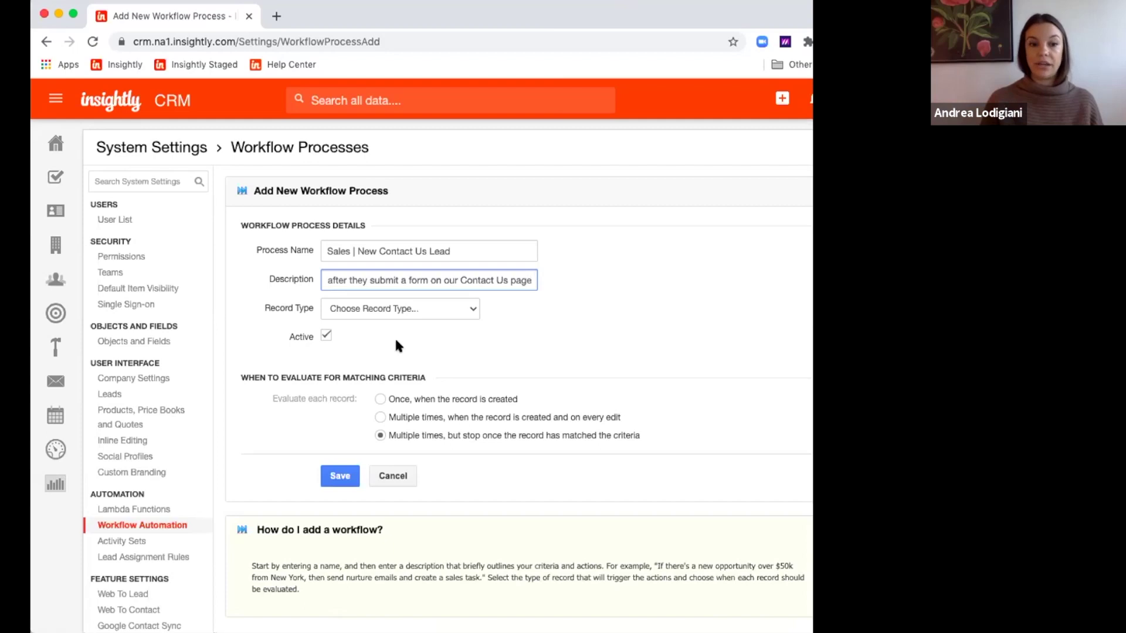
left_click(427, 359)
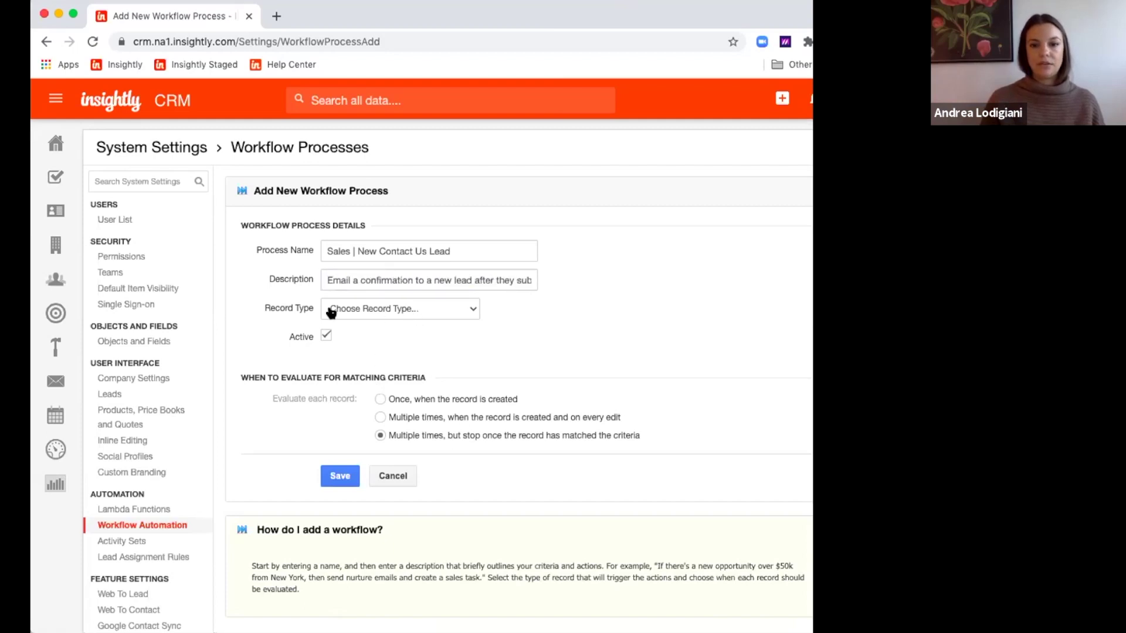
Set the process's record type to Lead and have each record evaluated once, when the record is created.
left_click(355, 311)
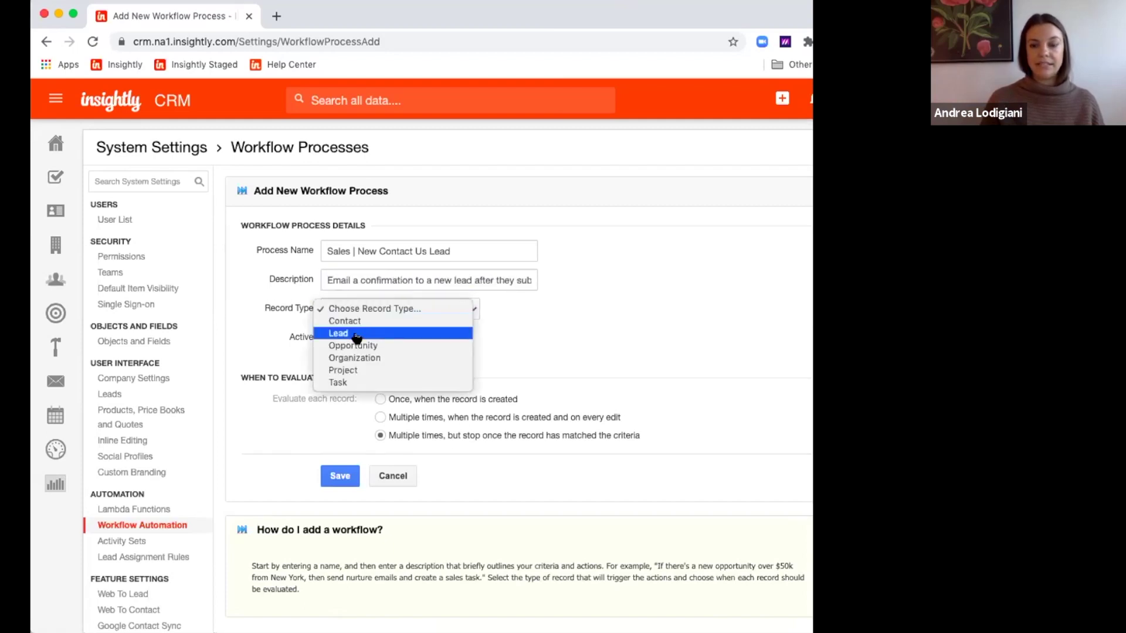
left_click(356, 334)
scroll(545, 364, "down", 2)
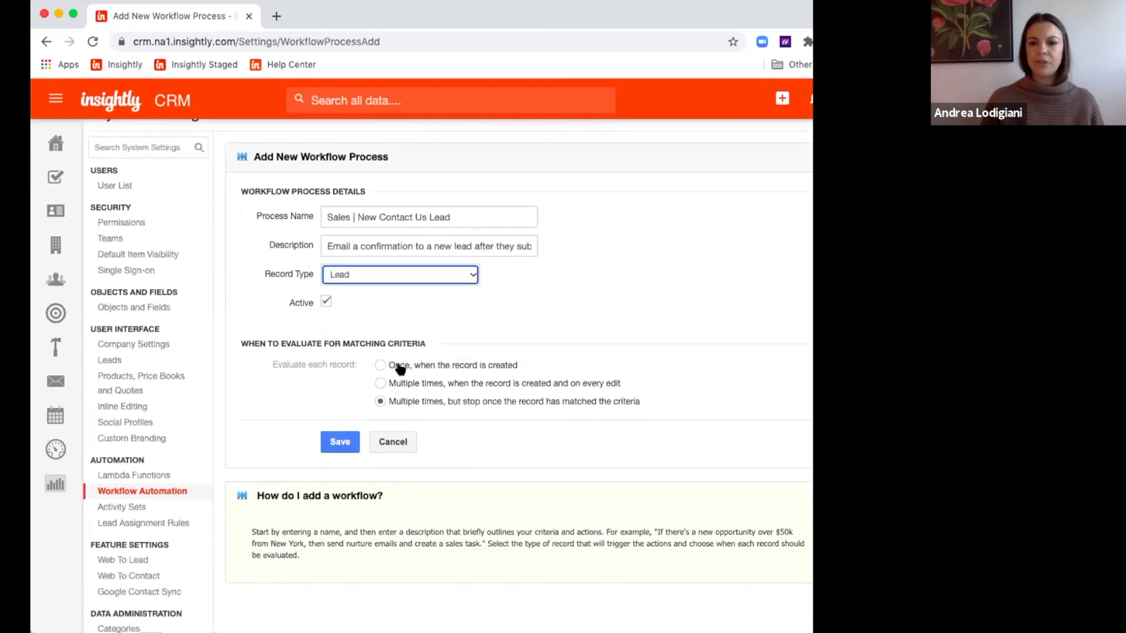
left_click(479, 366)
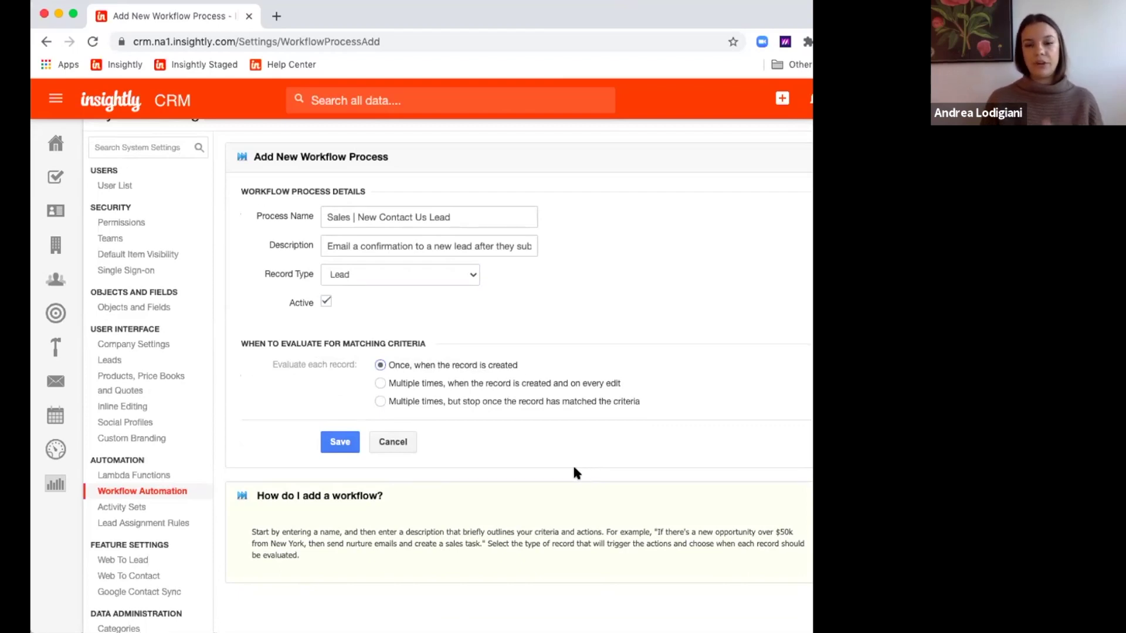
Save the workflow process and start a criteria for it named "Lead Source = Contact Us Form".
left_click(341, 444)
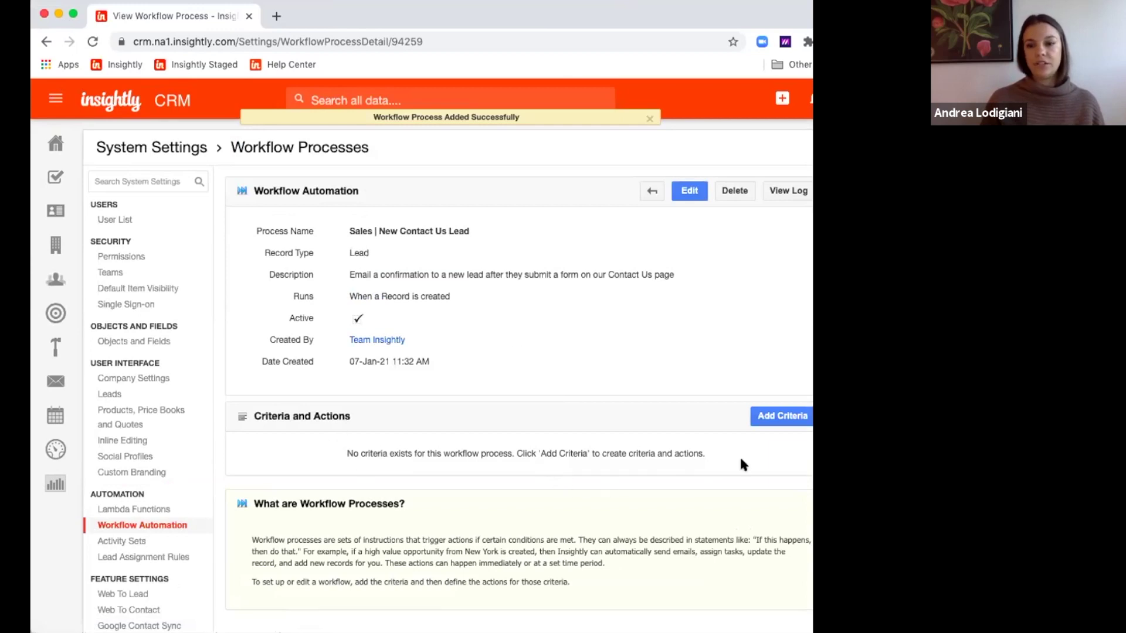
left_click(777, 422)
left_click(365, 250)
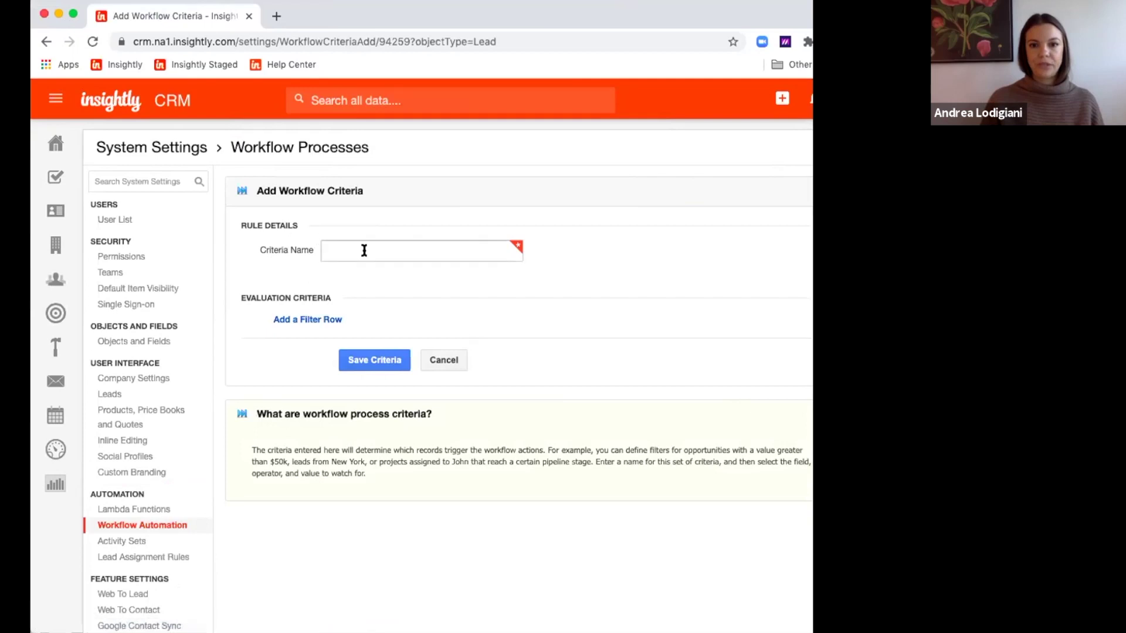
type("Lead Source = Contact Us Form")
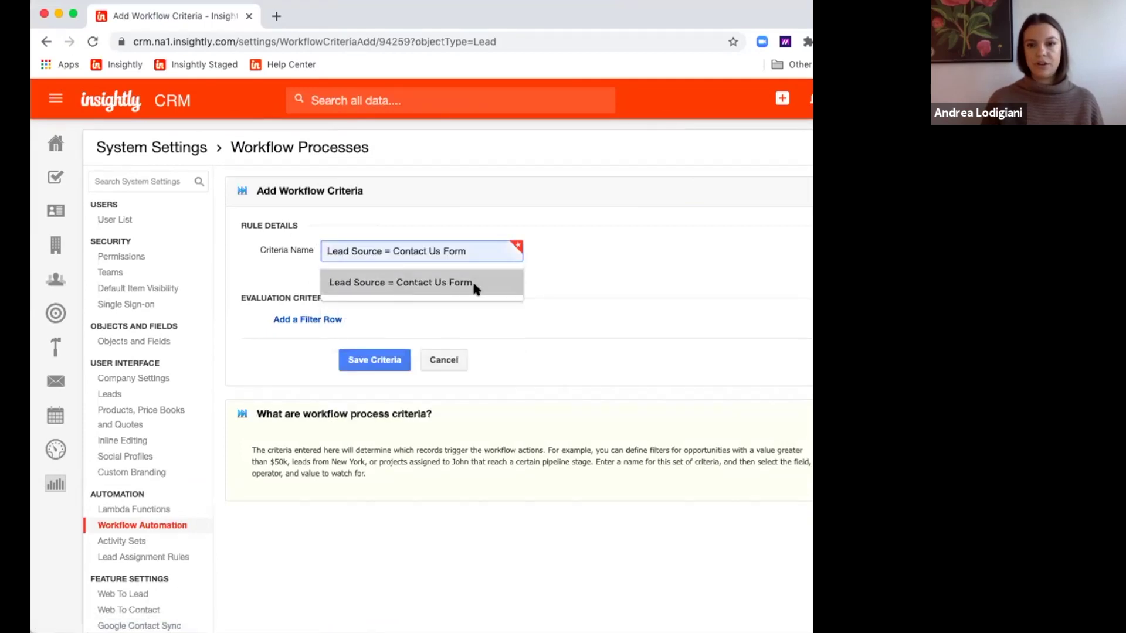
left_click(472, 288)
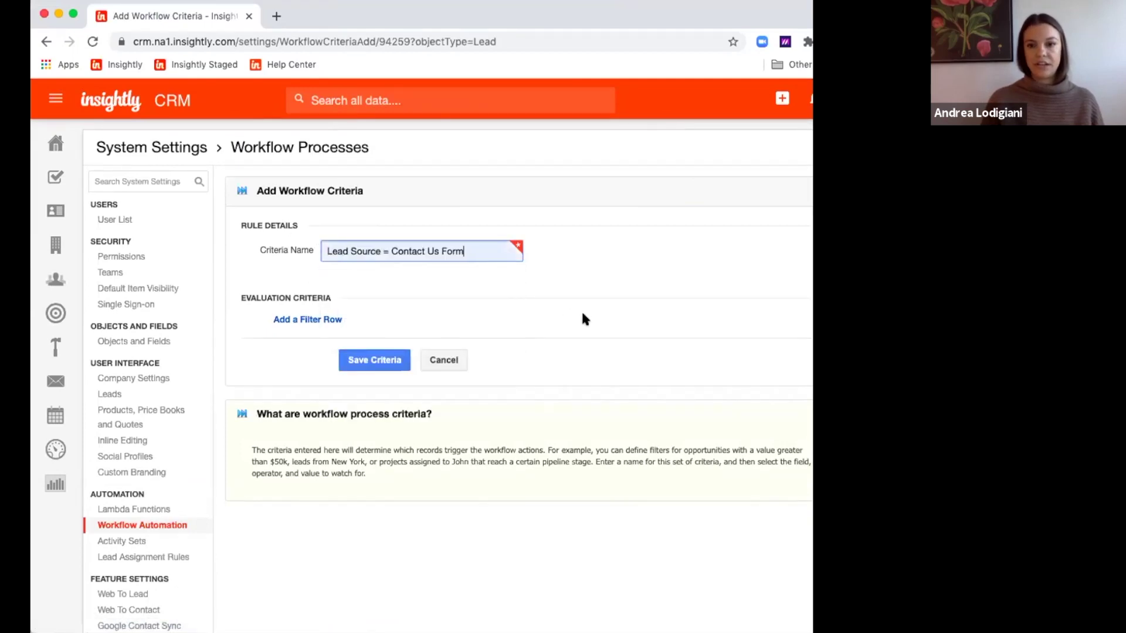
Add an evaluation filter where Lead Source equals "Web - Contact Us Page" and save the criteria.
scroll(582, 314, "down", 1)
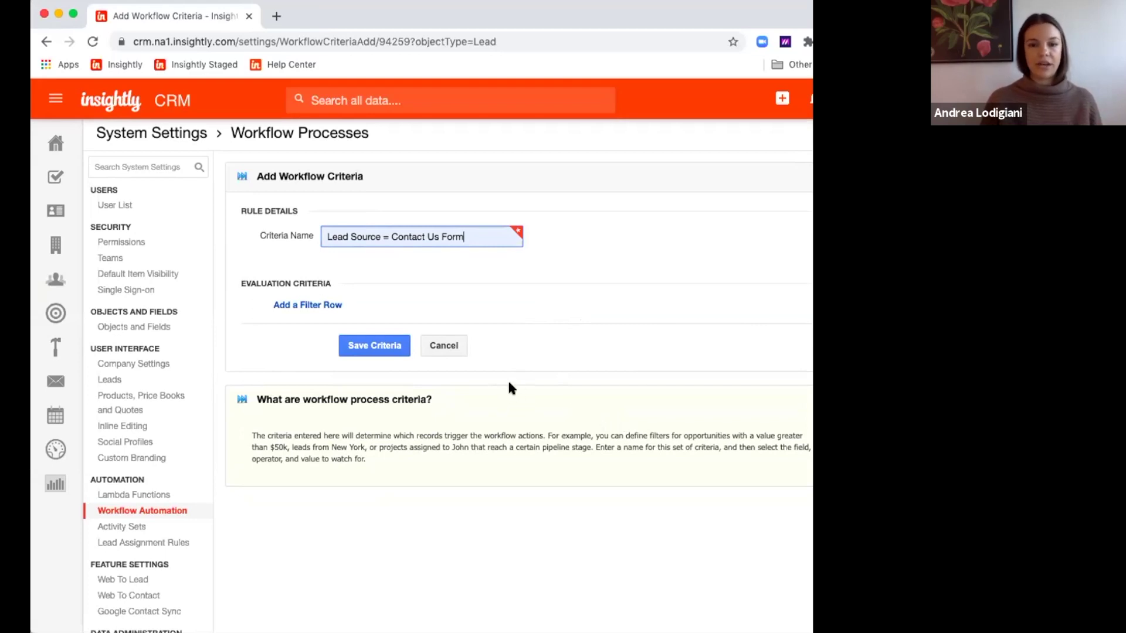
left_click(317, 305)
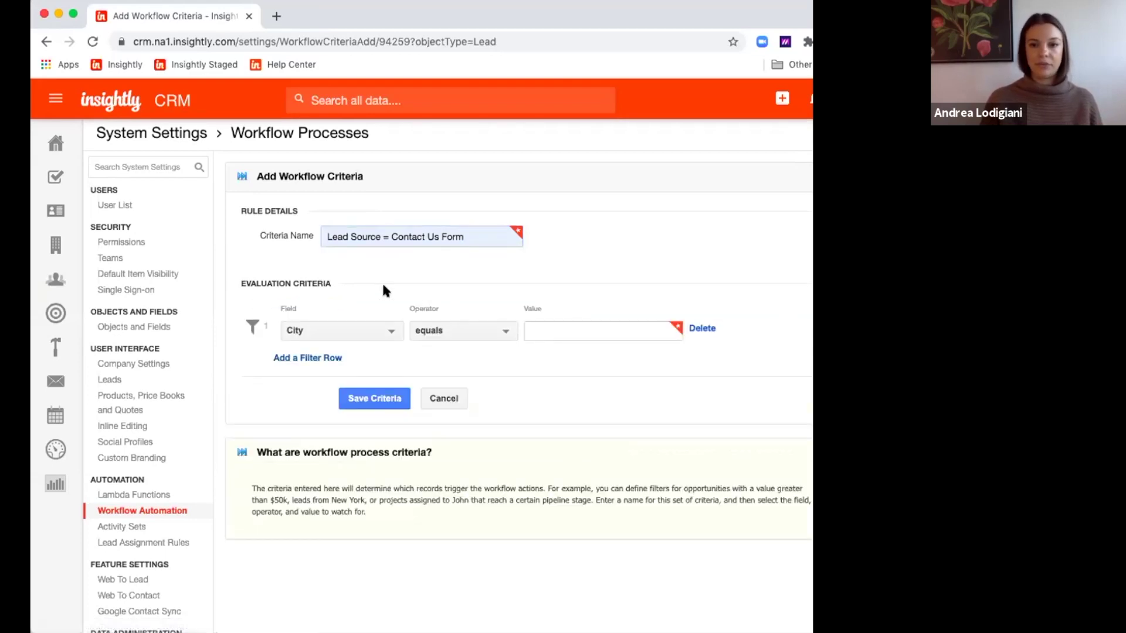
left_click(329, 332)
type("sou")
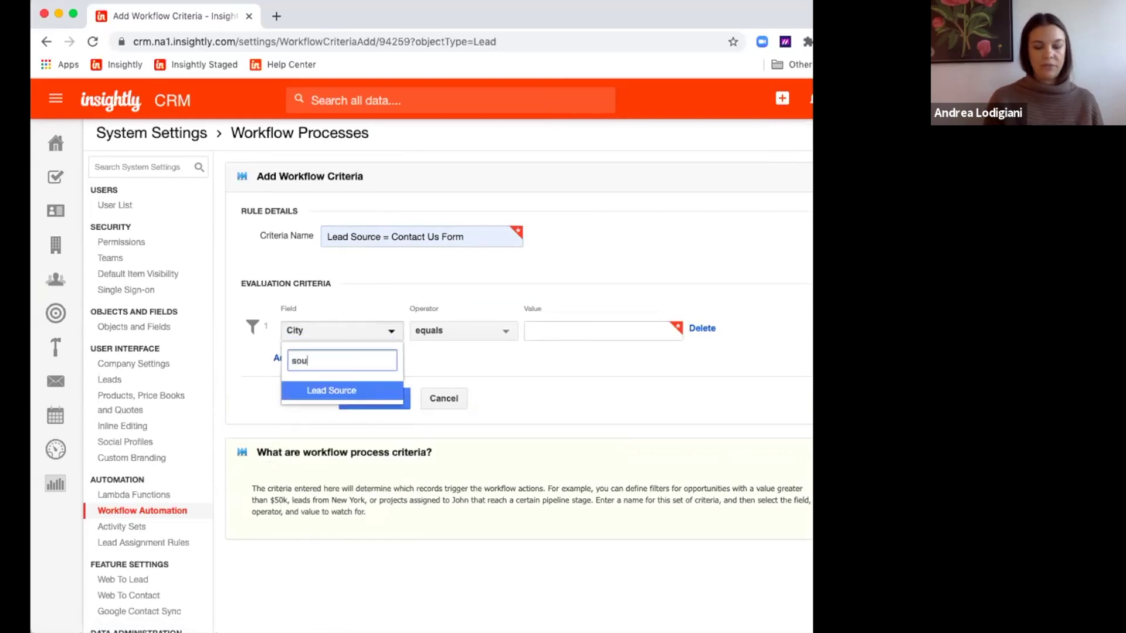
left_click(351, 390)
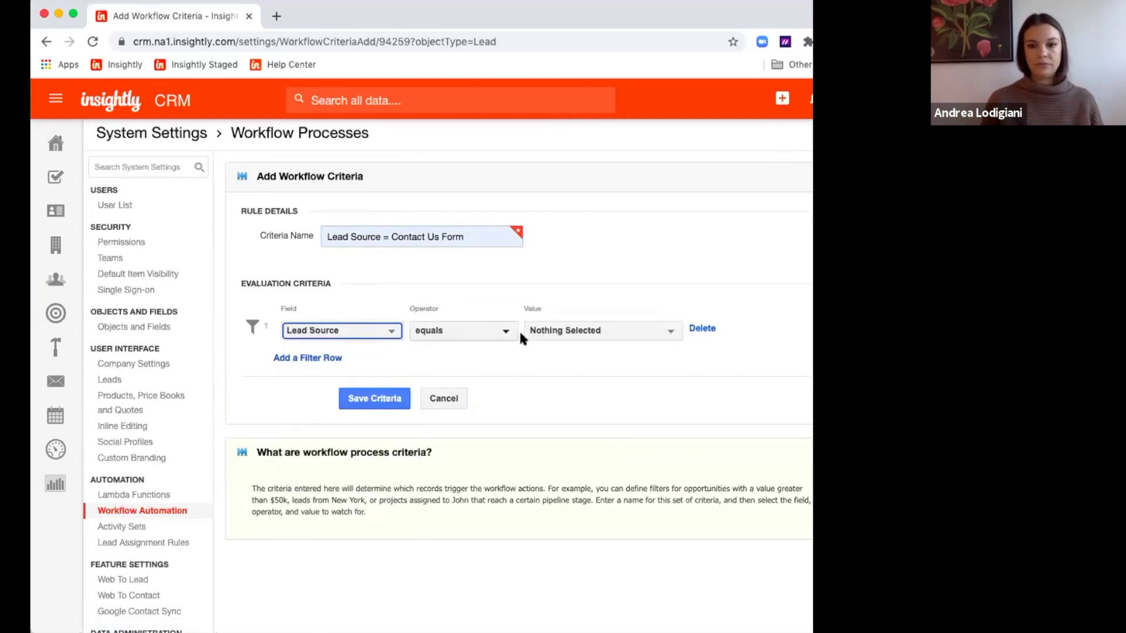
left_click(550, 333)
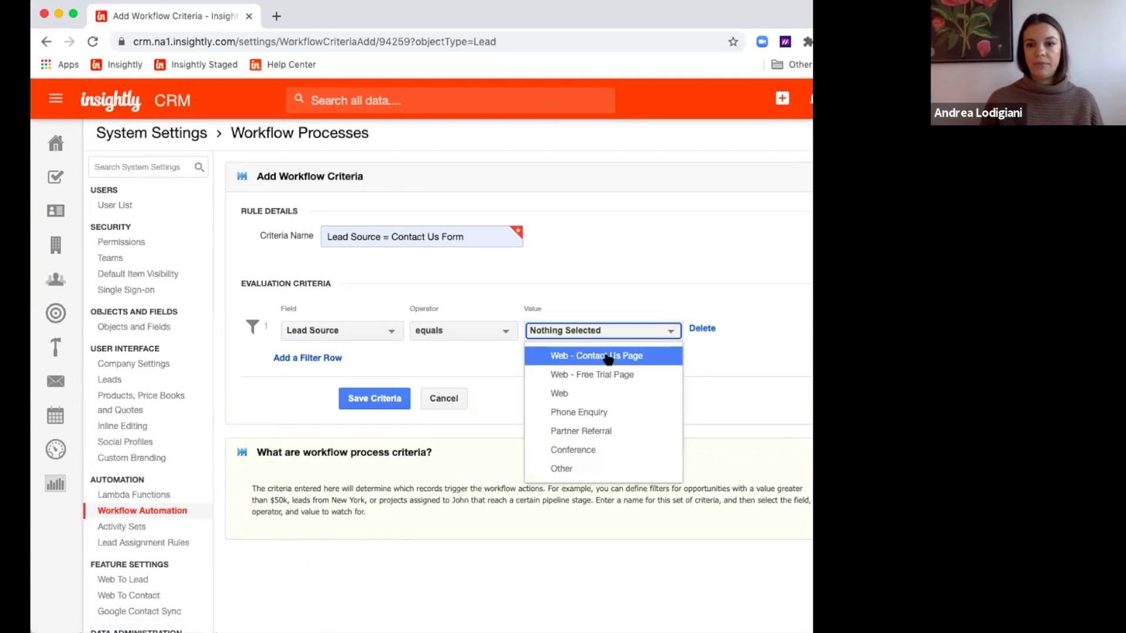
left_click(660, 358)
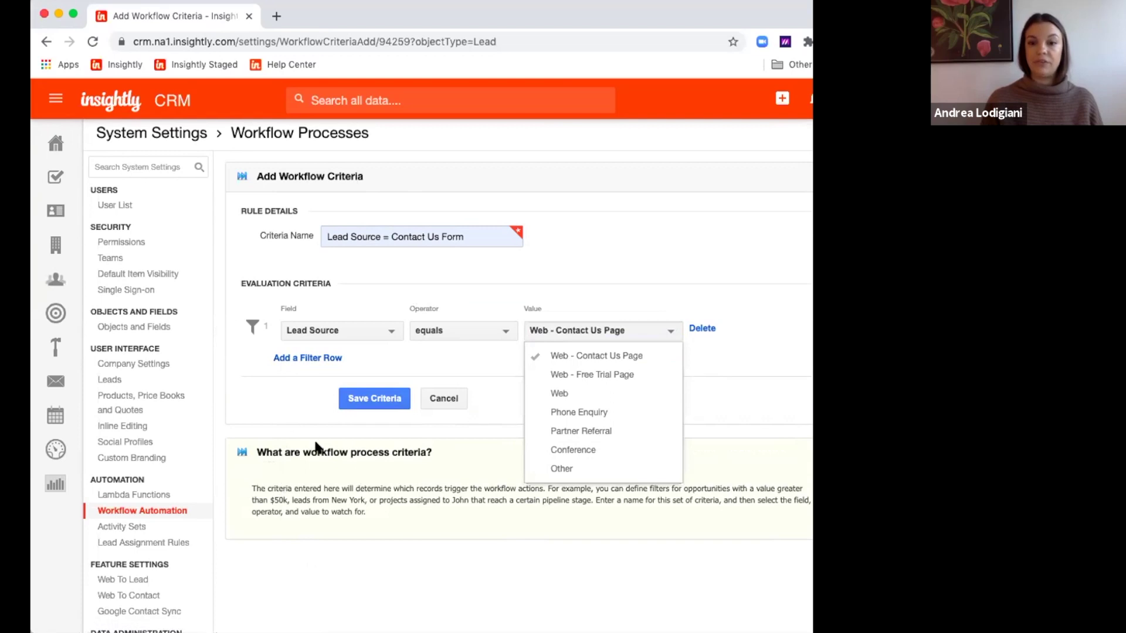
left_click(365, 401)
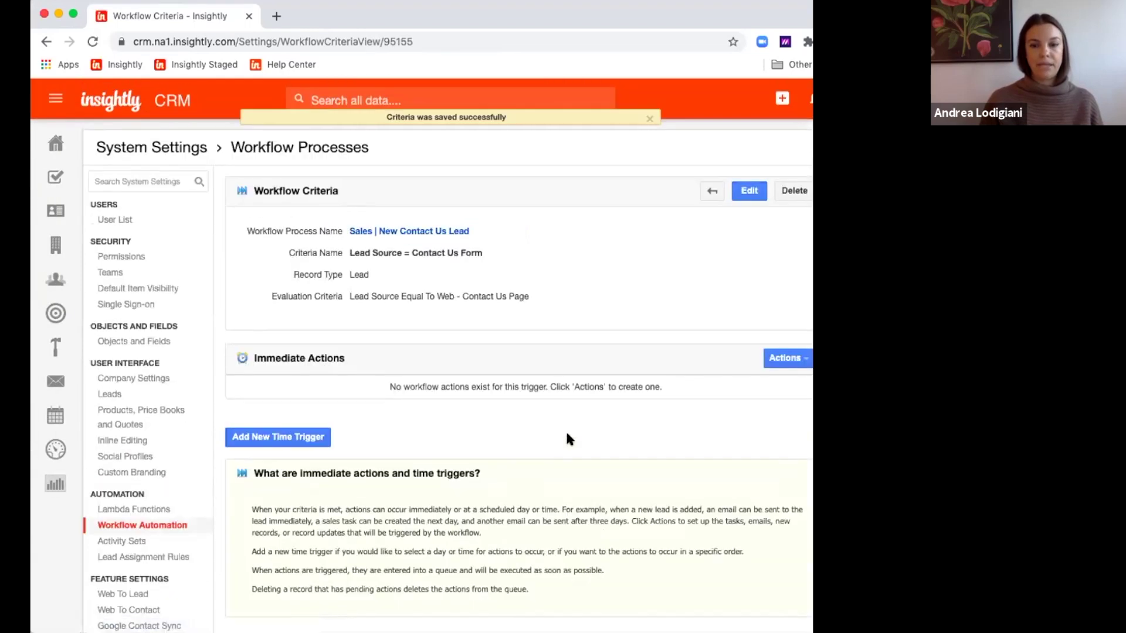
Create an immediate Send An Email action for the criteria and name the alert "Lead Thank You/ Confirmation".
left_click(789, 361)
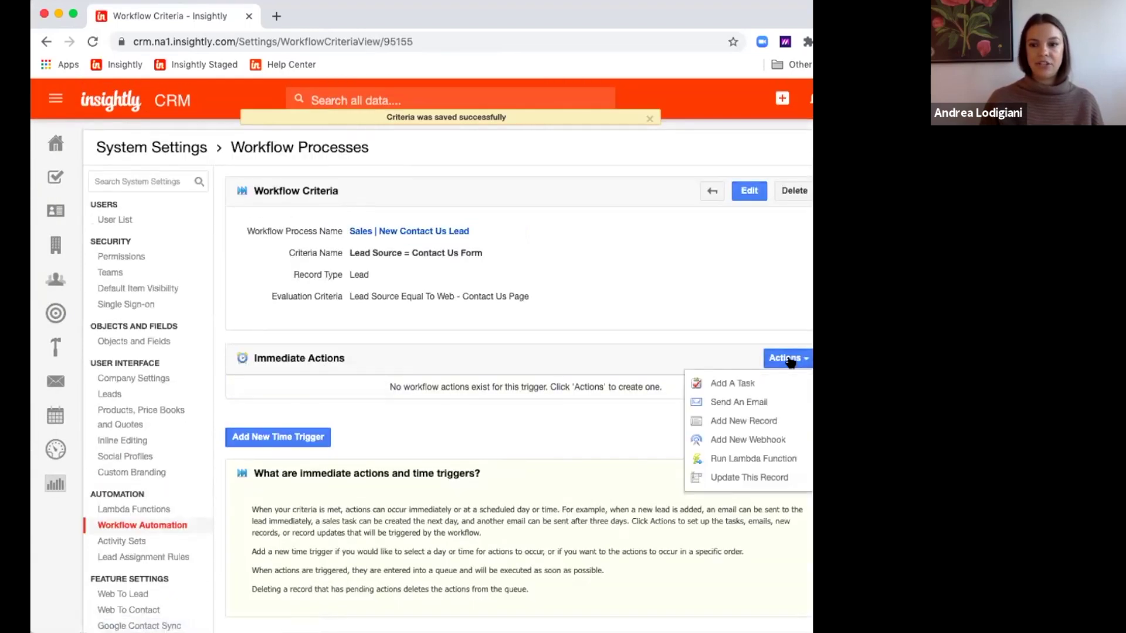
left_click(776, 404)
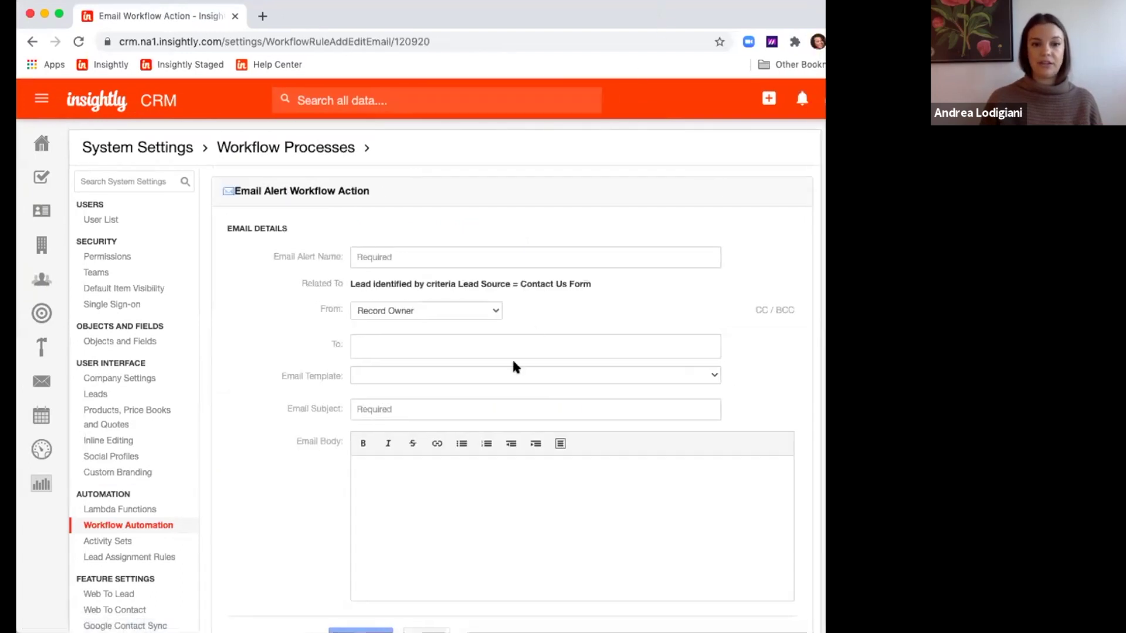
left_click(411, 256)
type("ne")
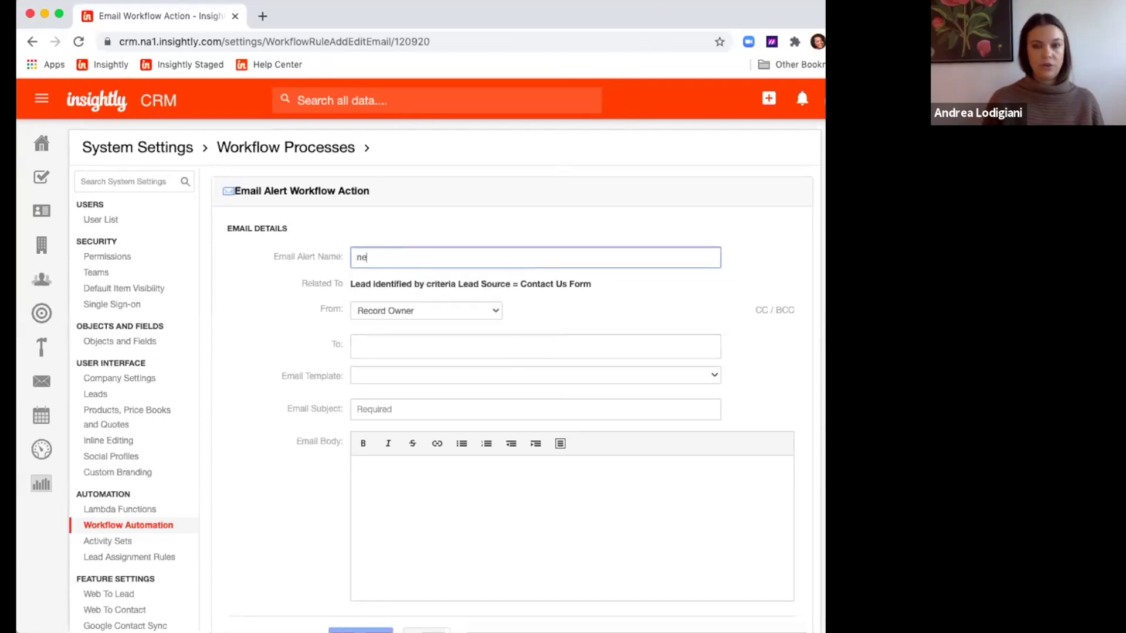
type("w")
key("BackSpace")
key("BackSpace")
key("BackSpace")
type("L")
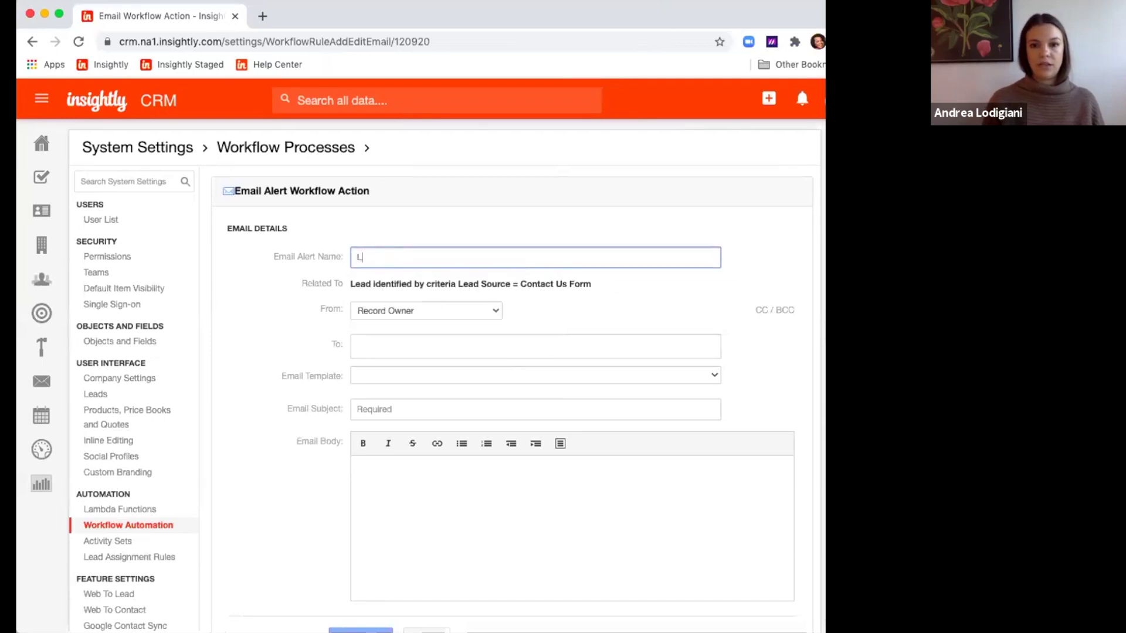
type("ead Thank You/ Confirmation")
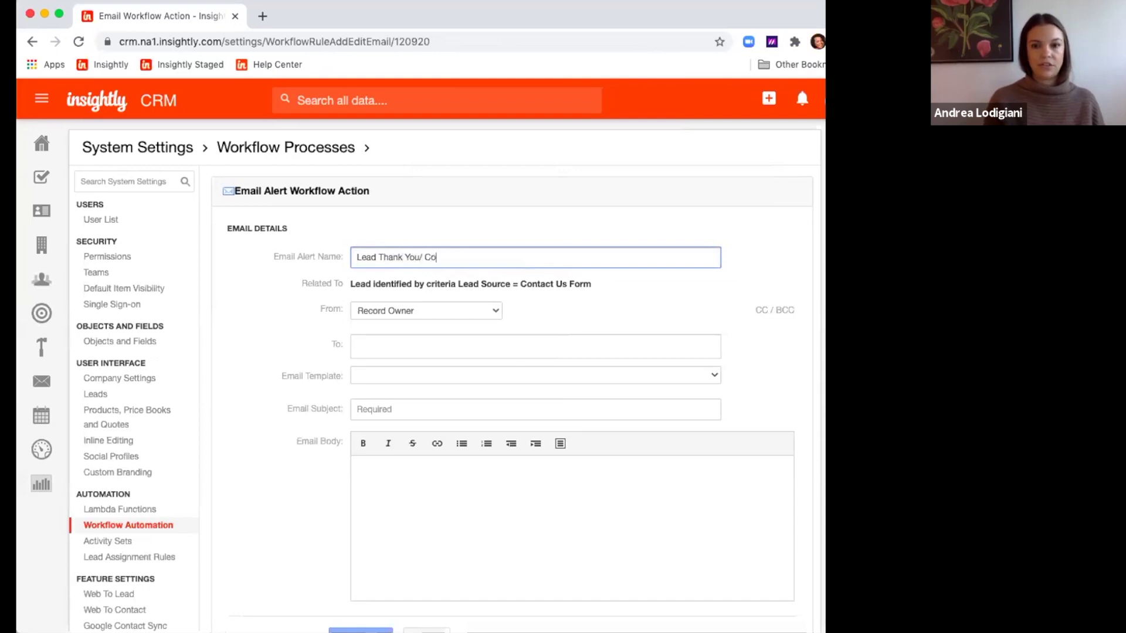
Set the email's sender to the Team Insightly user and its recipient to Email Address (Lead).
left_click(427, 315)
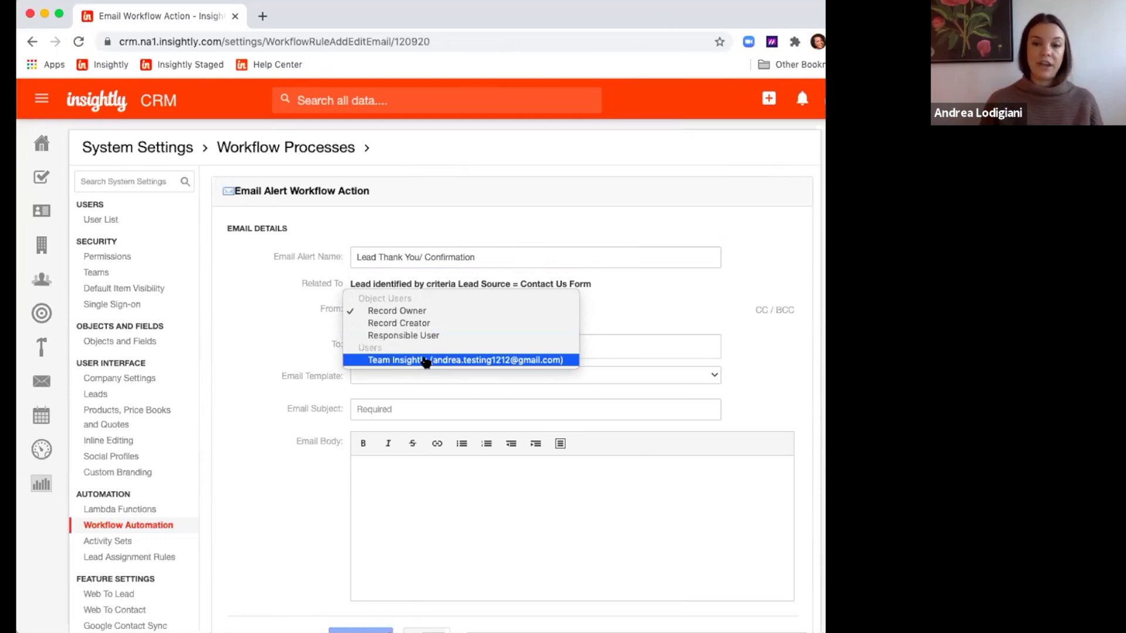
left_click(404, 361)
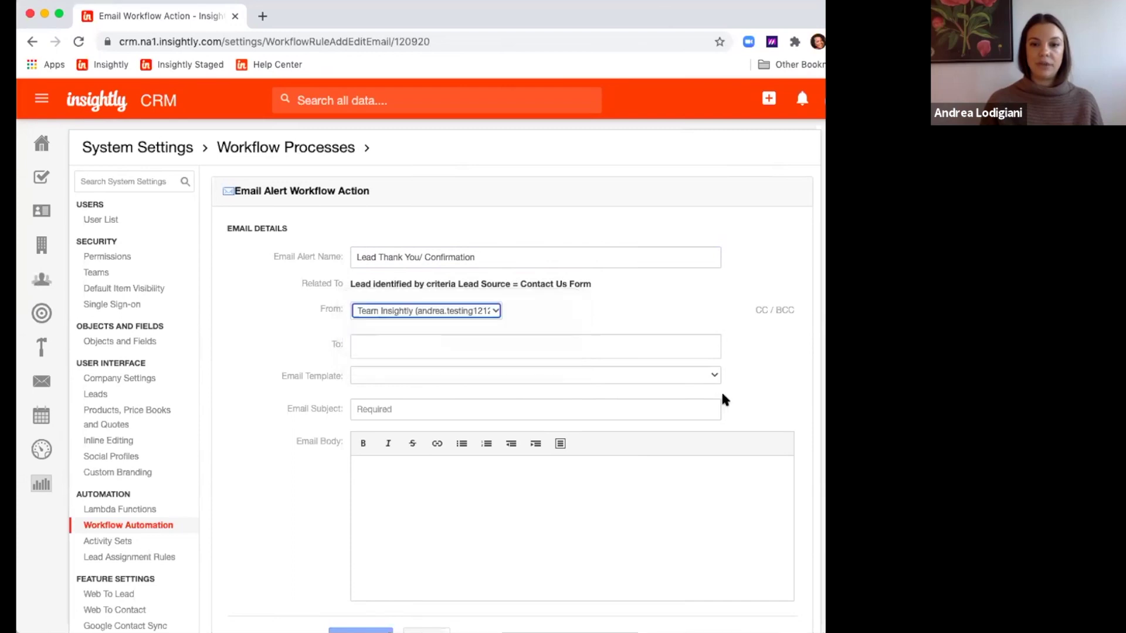
scroll(645, 381, "down", 1)
left_click(418, 310)
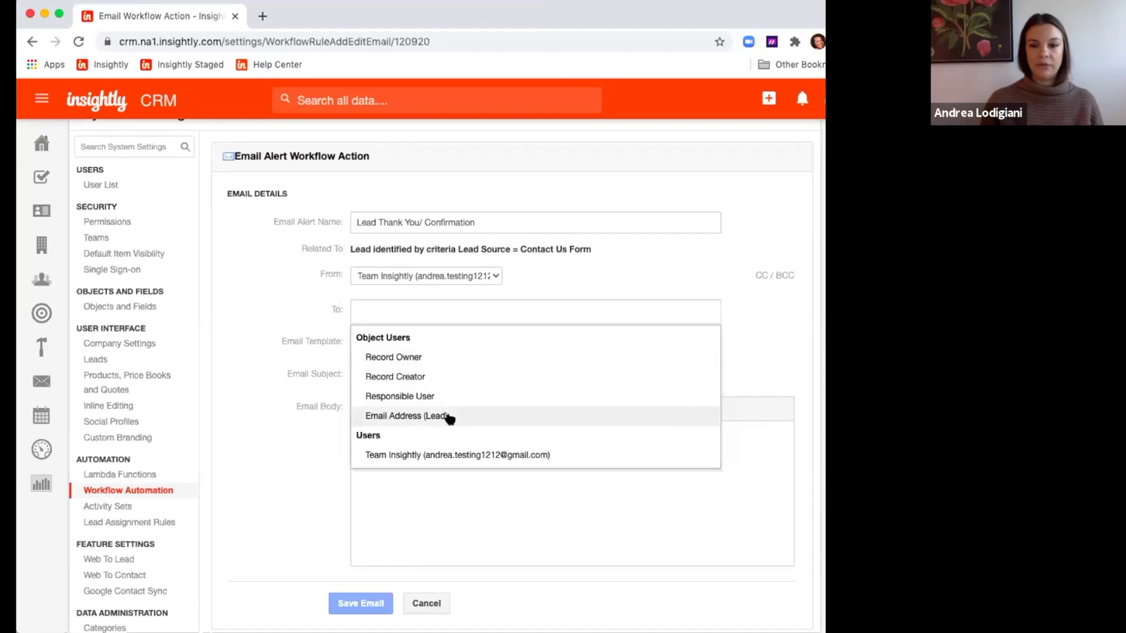
left_click(449, 417)
Apply the "Web to Lead Thank You" template to the email alert and save it.
scroll(284, 332, "down", 1)
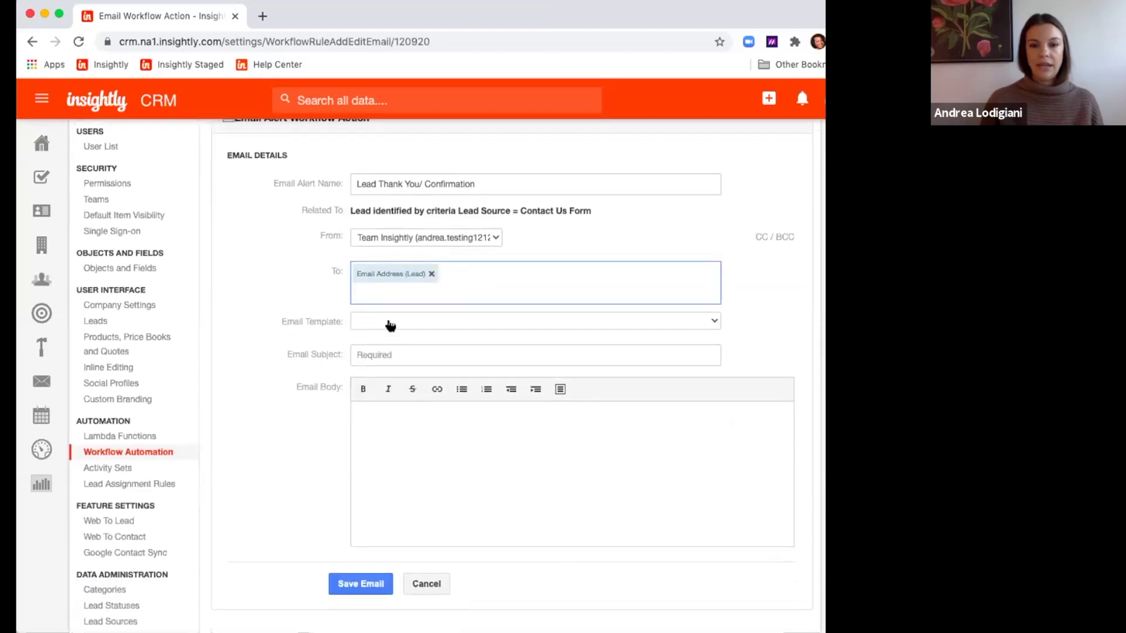
left_click(389, 322)
left_click(426, 334)
scroll(240, 387, "down", 5)
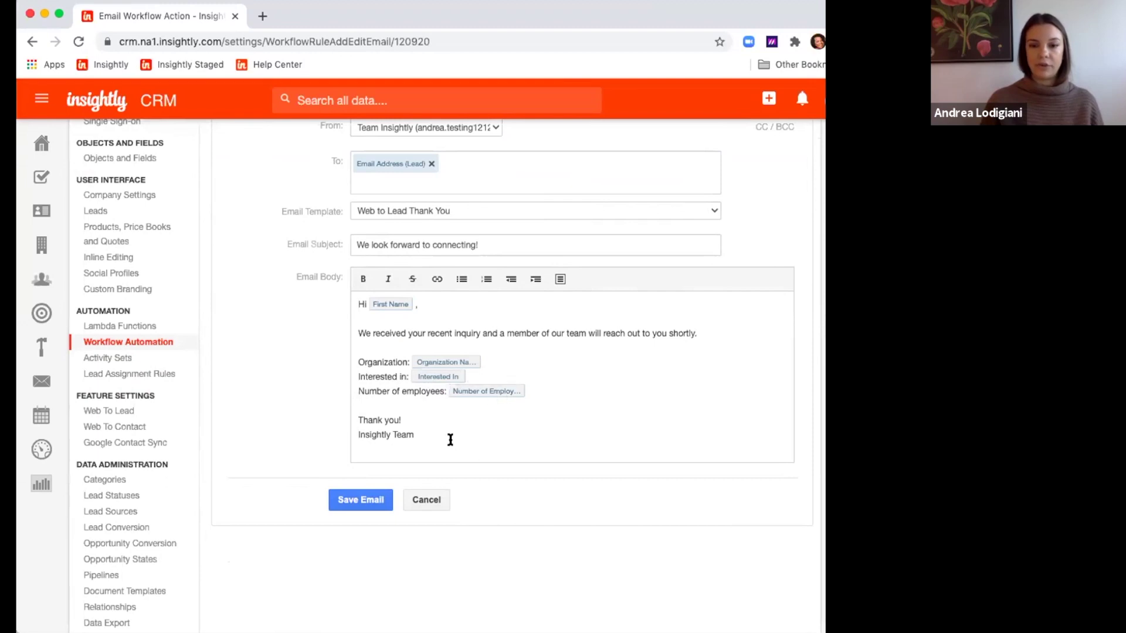
left_click(360, 502)
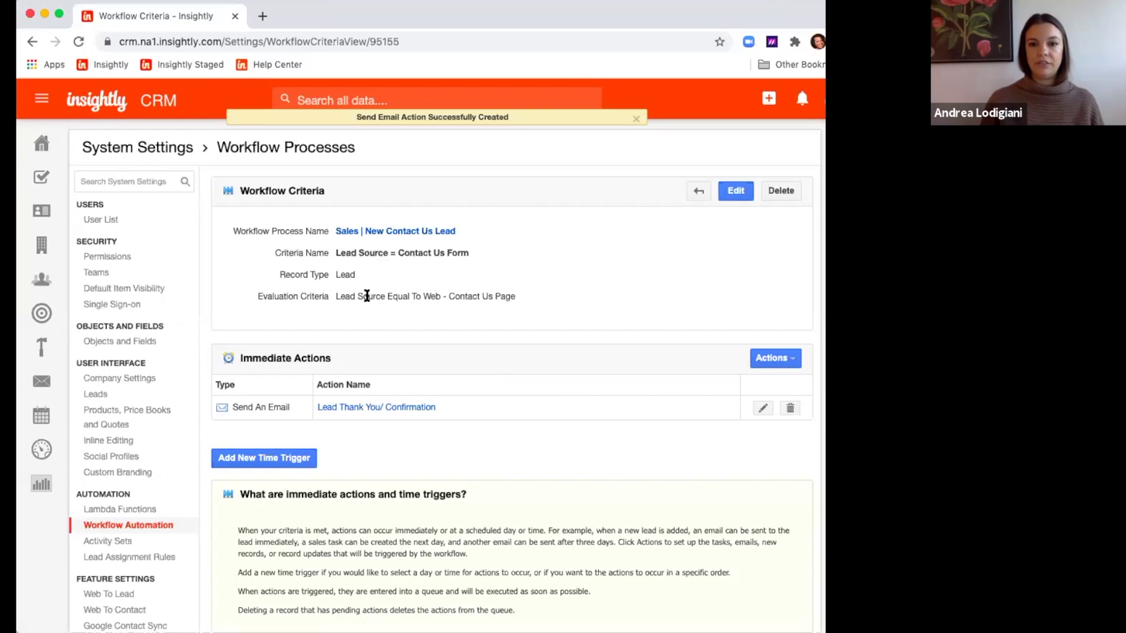
Examine the saved evaluation criteria and the types of immediate actions that can be added to it.
left_click_drag(384, 297, 529, 297)
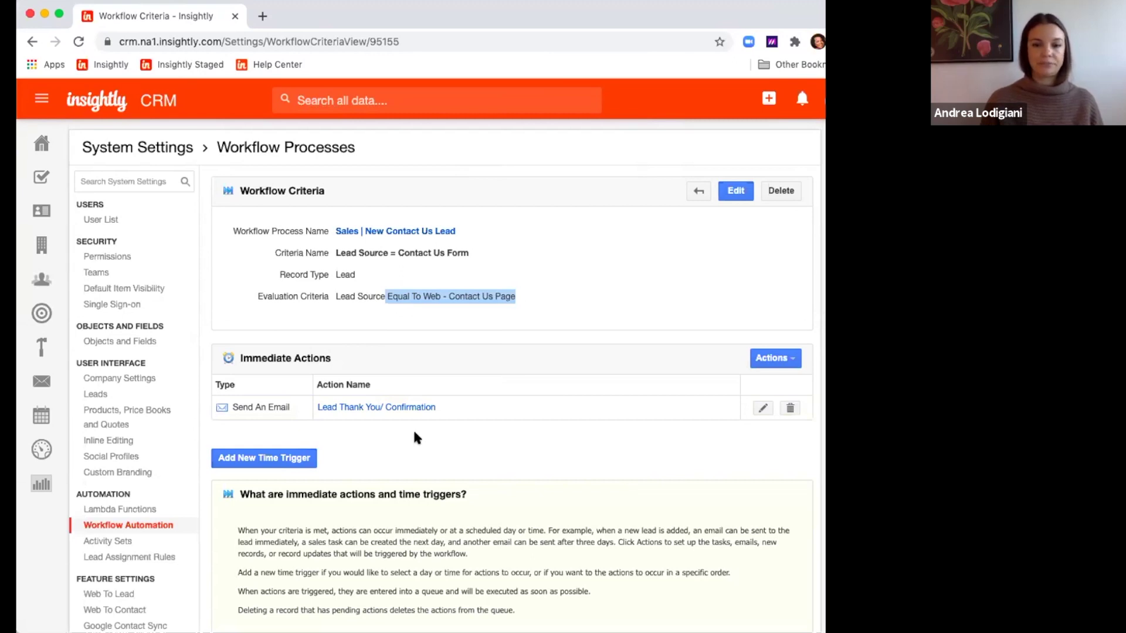
scroll(414, 435, "down", 1)
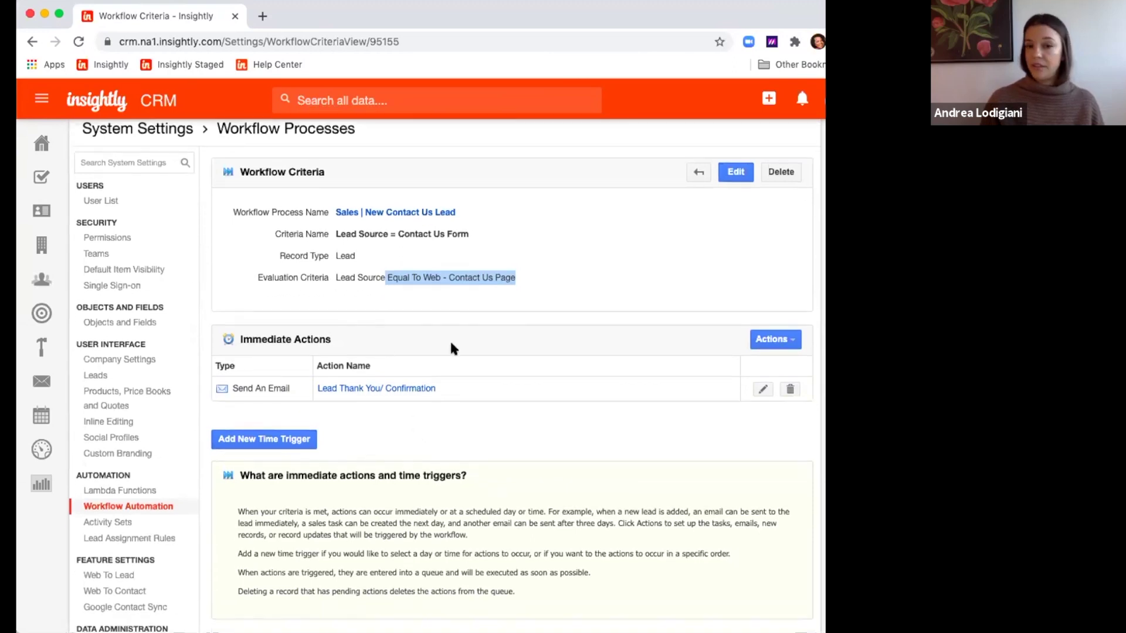
left_click(761, 343)
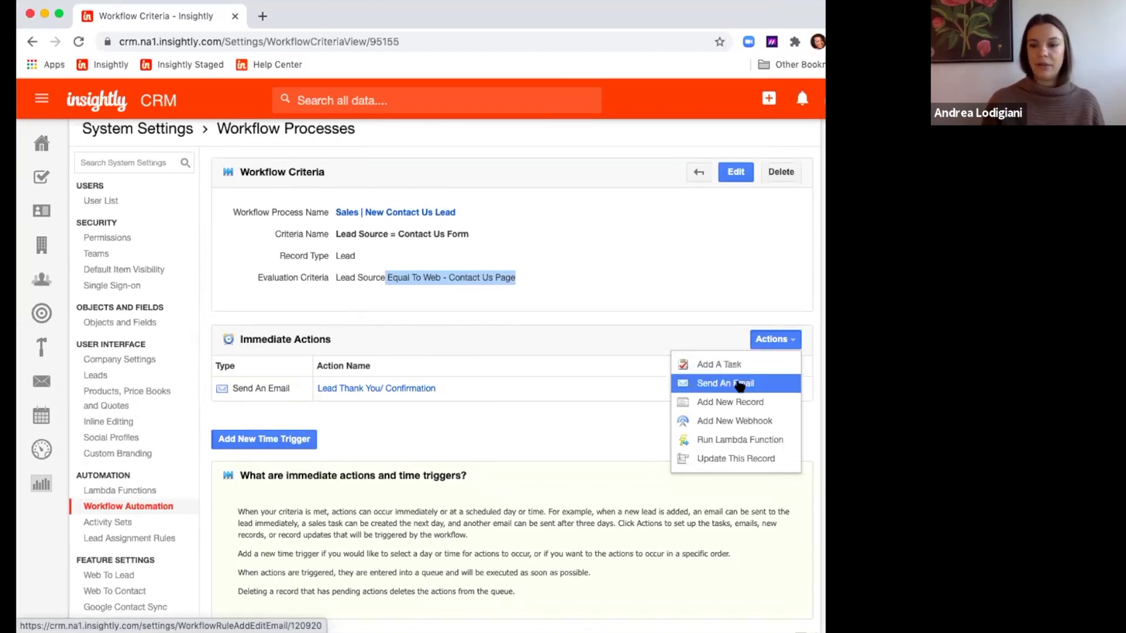
left_click(485, 448)
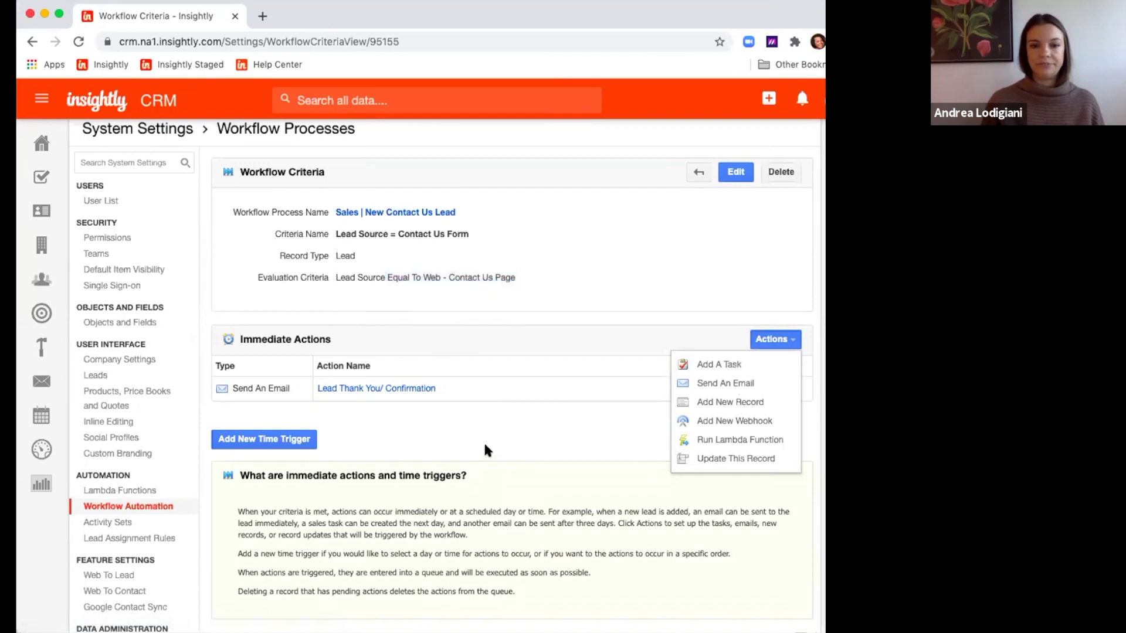
key("super+Tab")
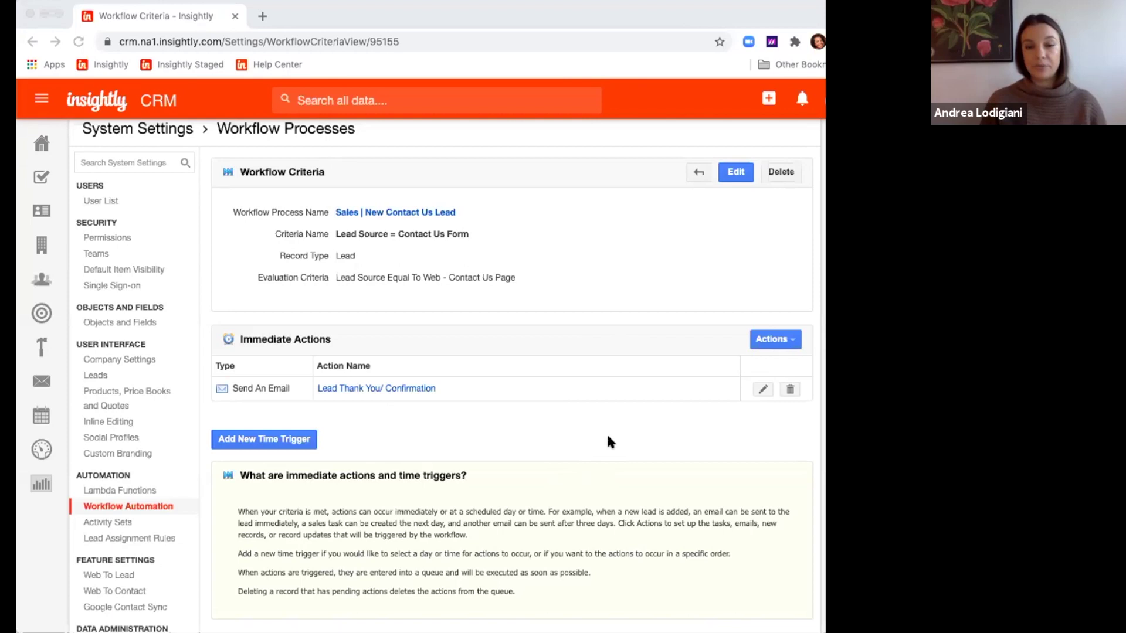
left_click(783, 343)
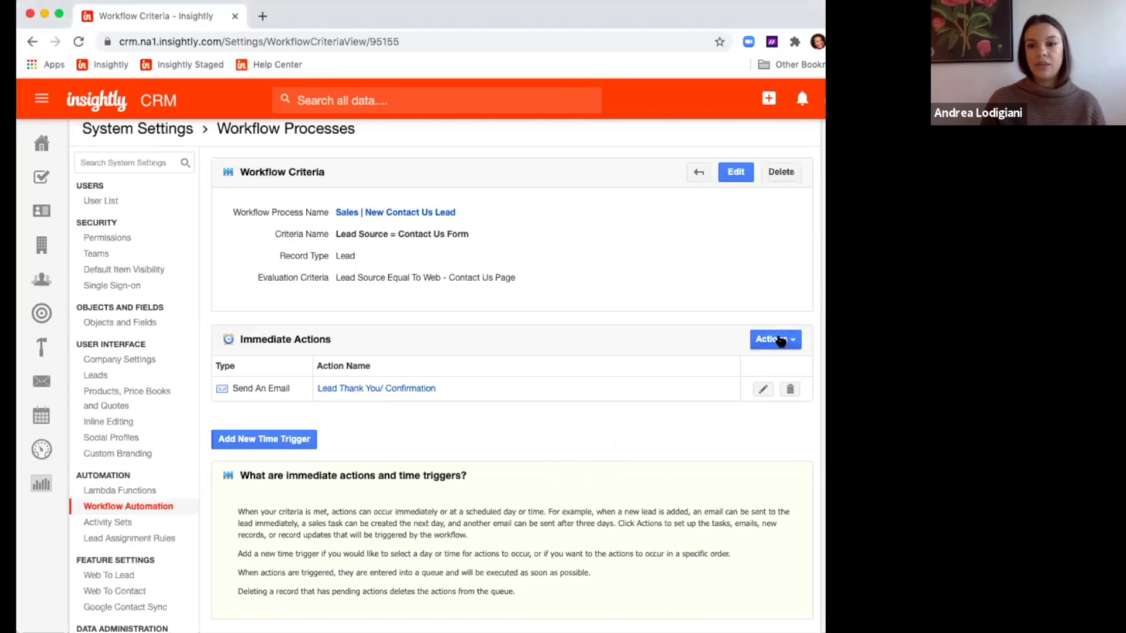
left_click(783, 342)
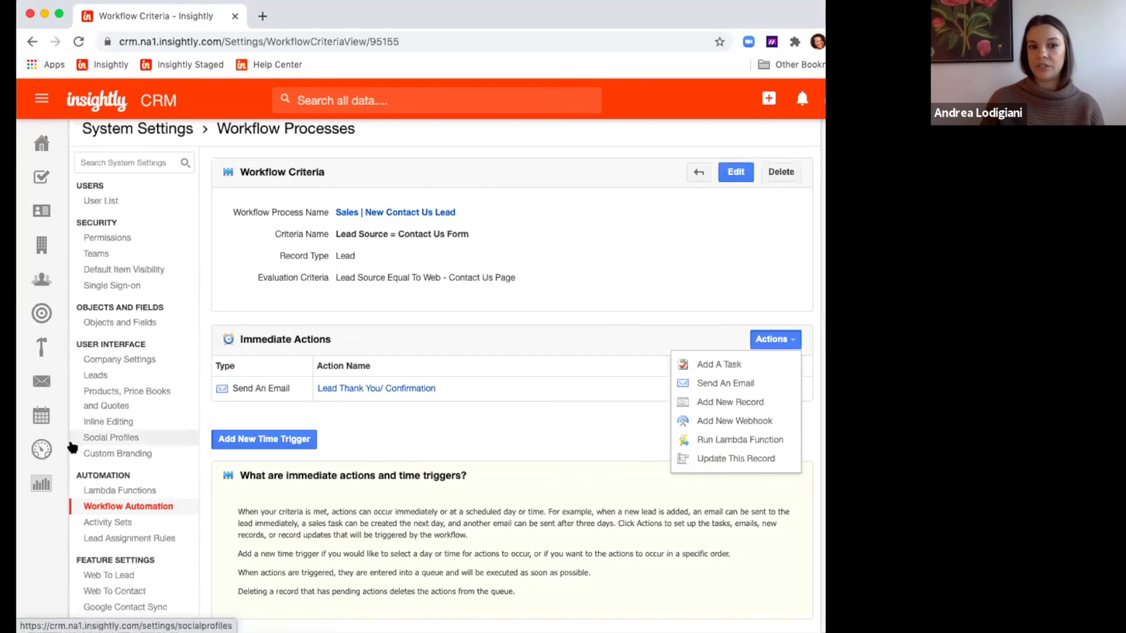
left_click(8, 449)
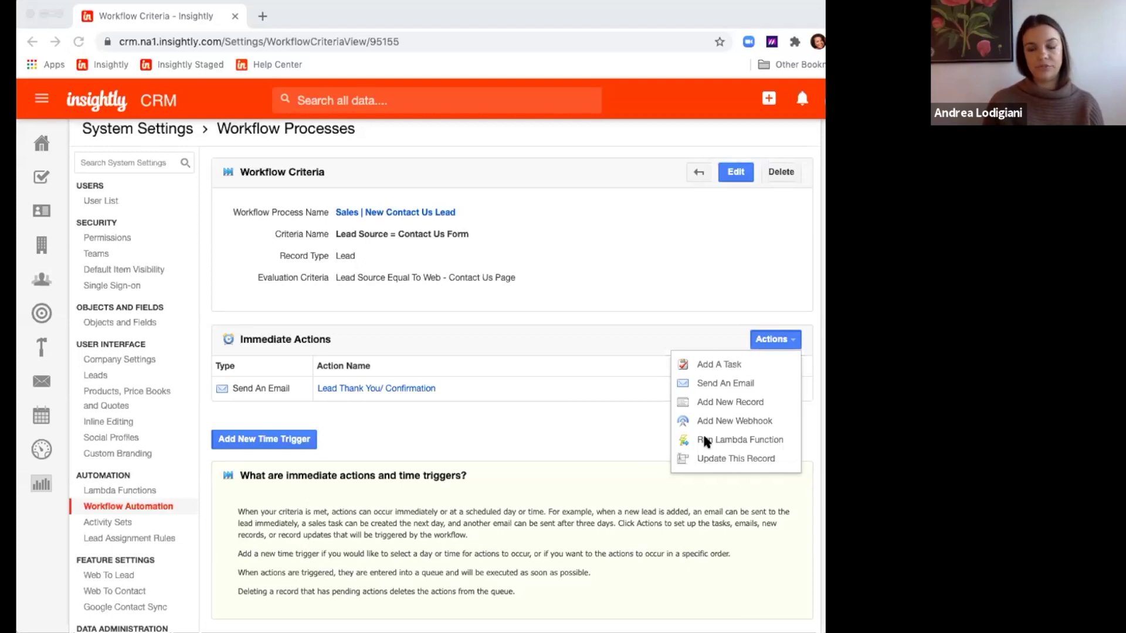
left_click(543, 439)
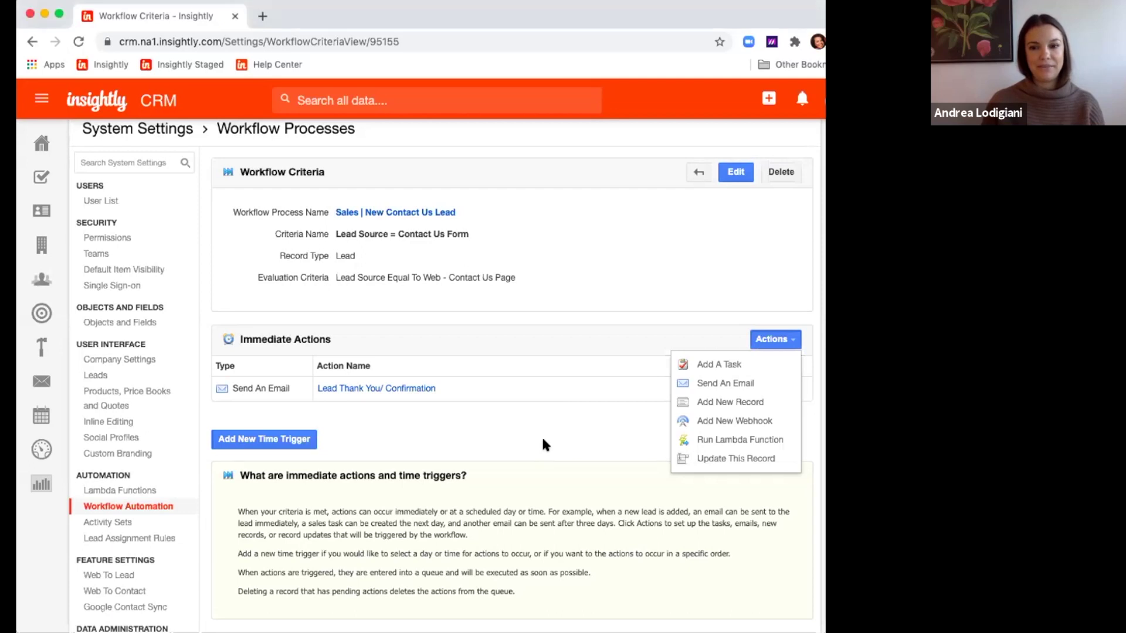